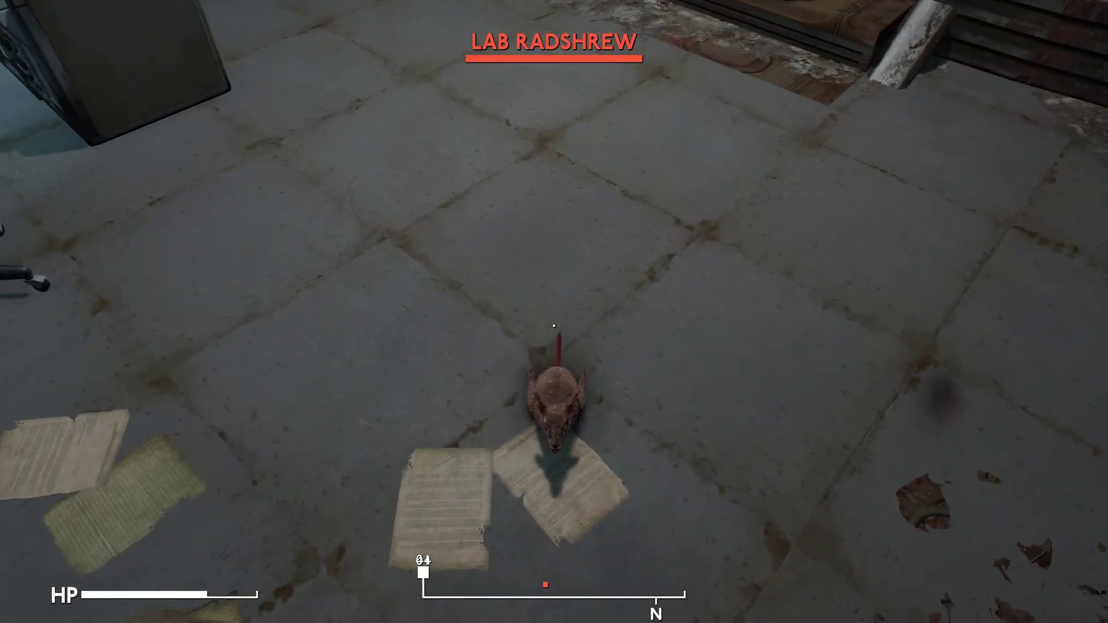
{"action": "left_click", "coordinate": [553, 325]}
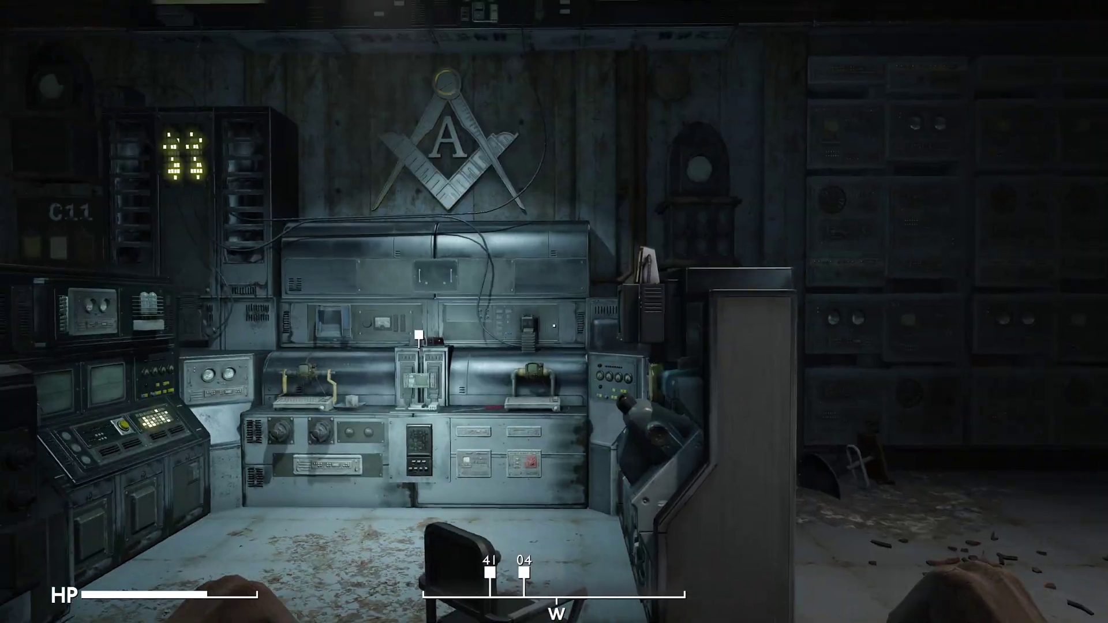
{"action": "key", "text": "w"}
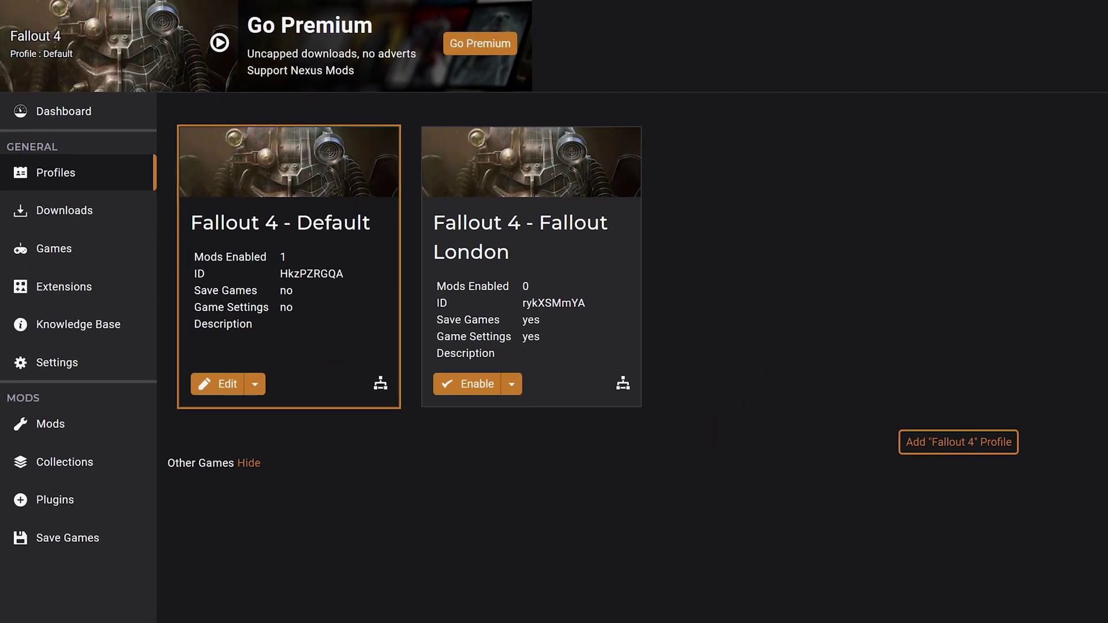
{"action": "left_click", "coordinate": [556, 452]}
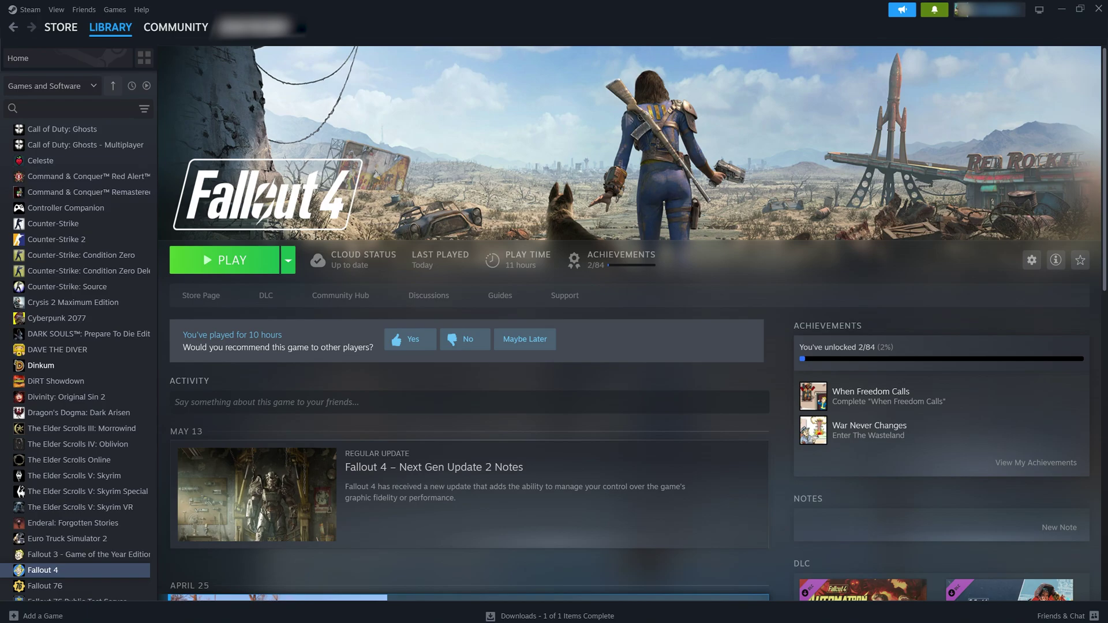
Step: Open the Steam console by running steam://open/console from the Windows Run dialog
{"action": "key", "text": "super"}
{"action": "type", "text": "run"}
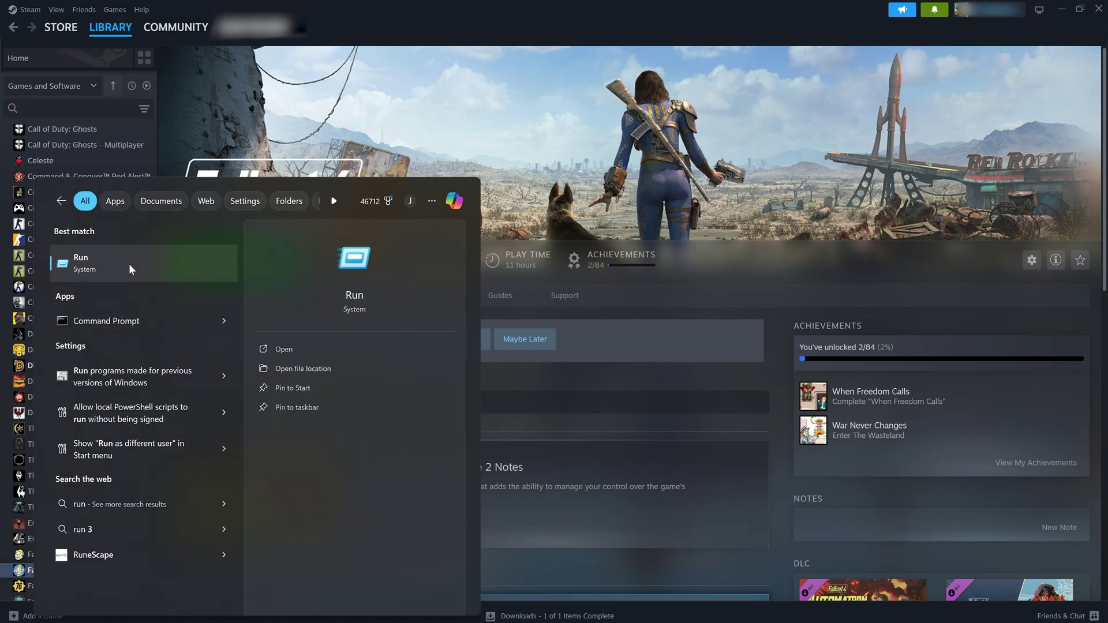
{"action": "left_click", "coordinate": [127, 271]}
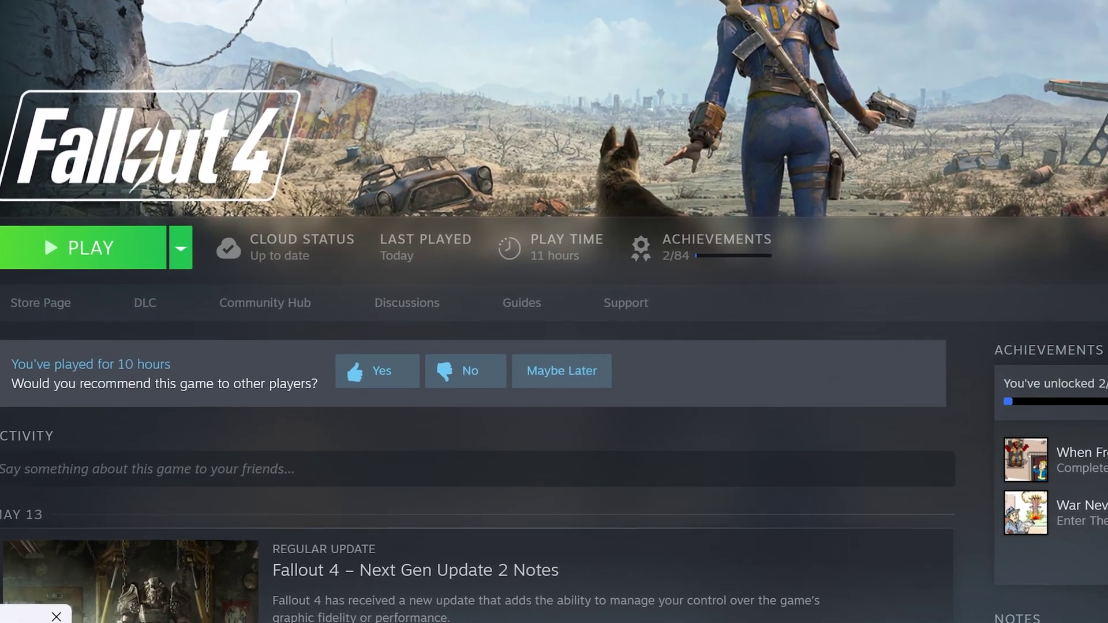
{"action": "left_click_drag", "start_coordinate": [142, 500], "coordinate": [542, 234]}
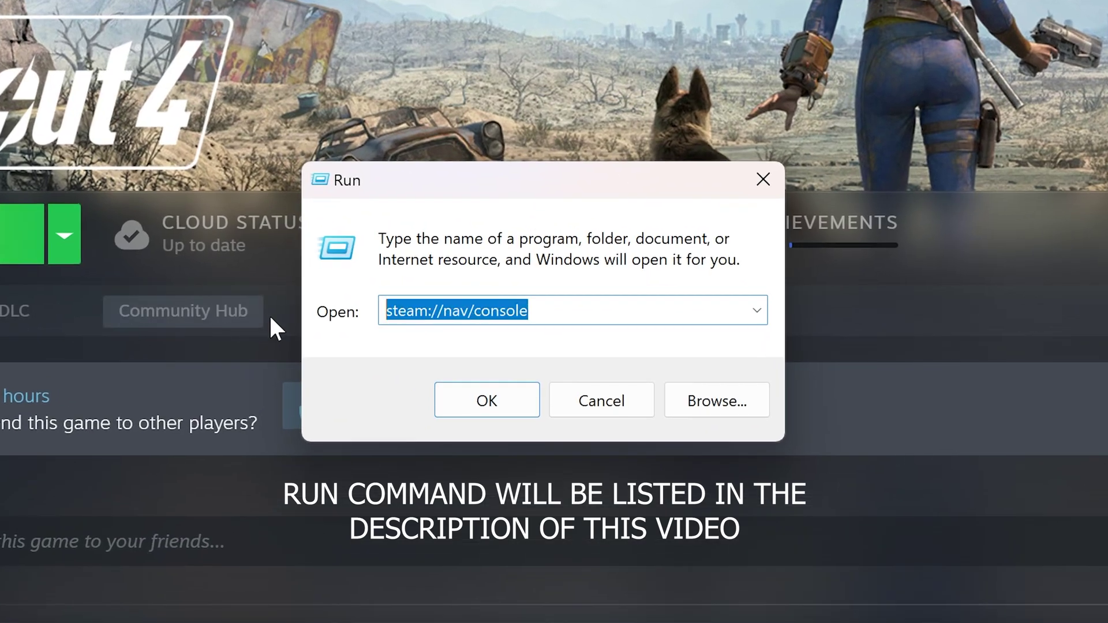
{"action": "type", "text": "steam://open/console"}
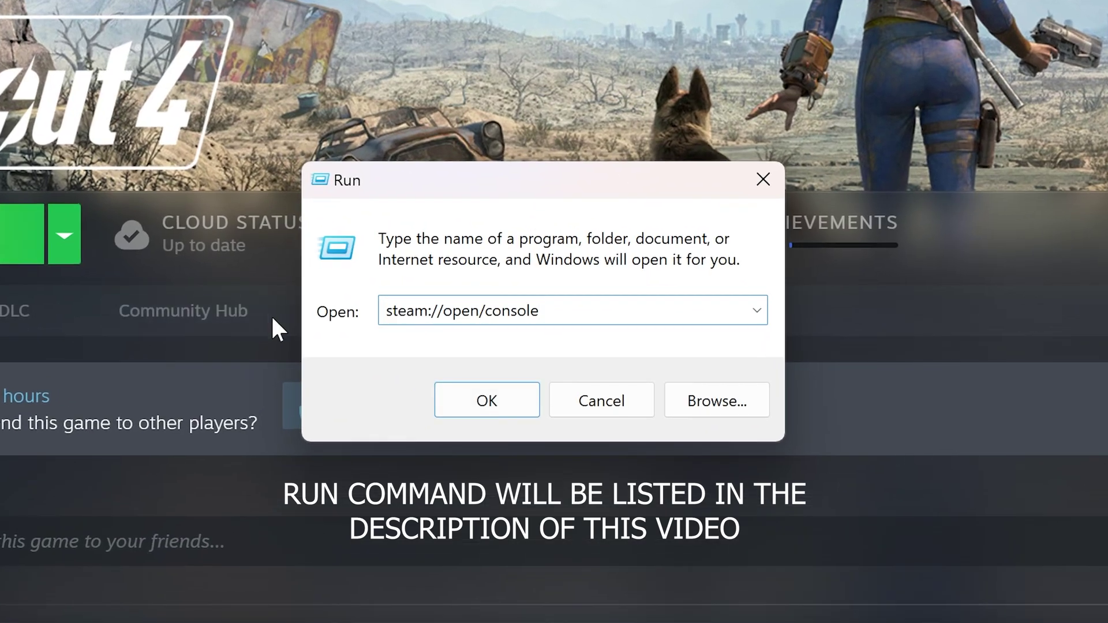
{"action": "key", "text": "Return"}
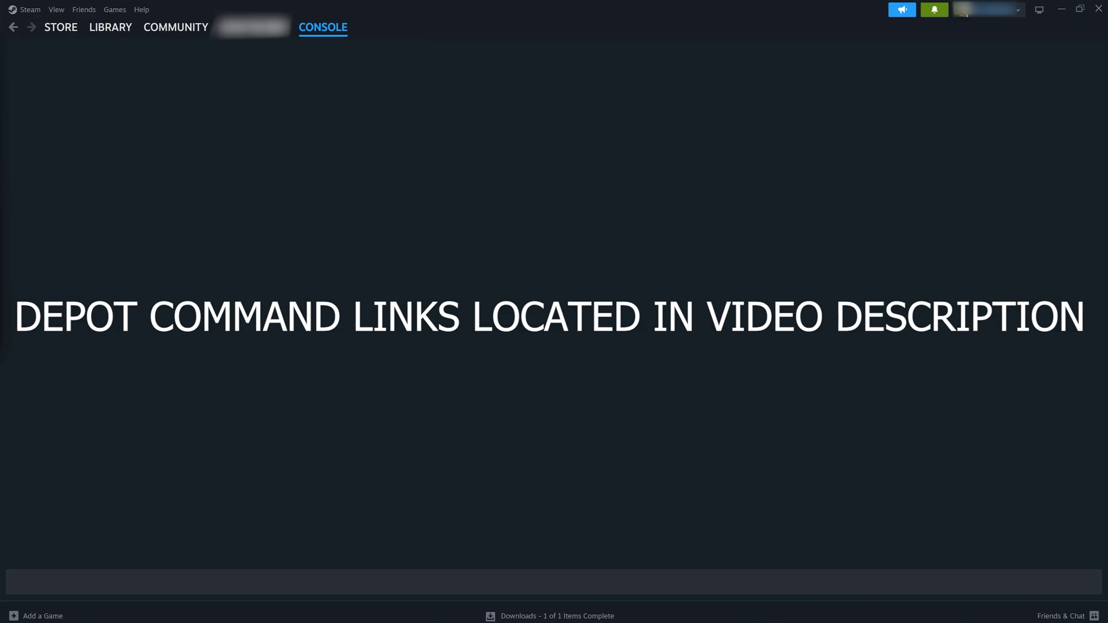
{"action": "left_click", "coordinate": [159, 582]}
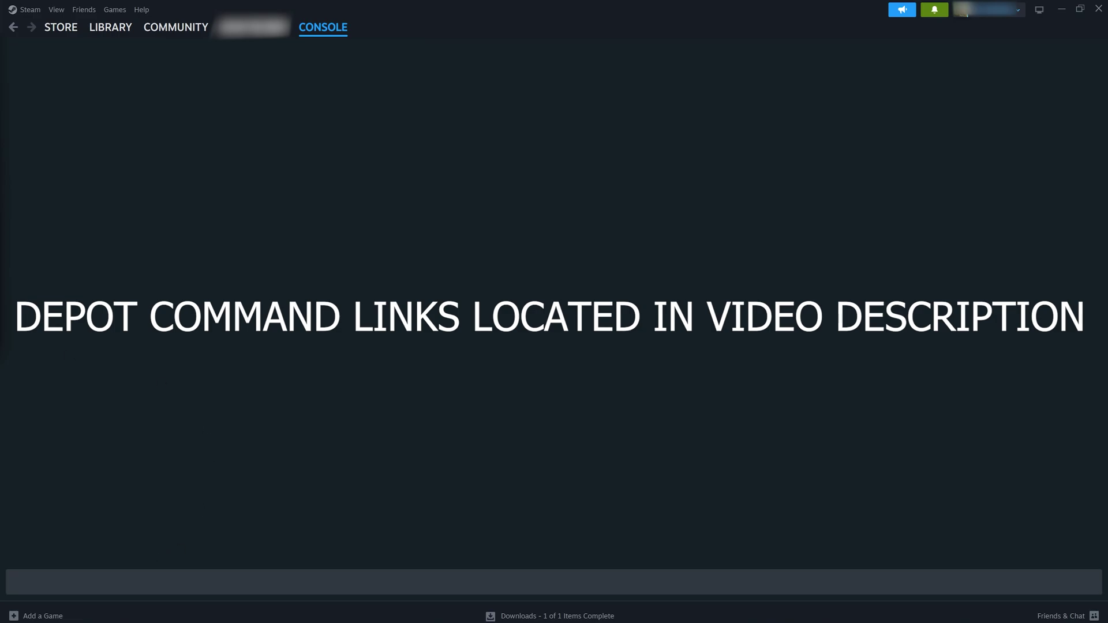
{"action": "key", "text": "ctrl+v"}
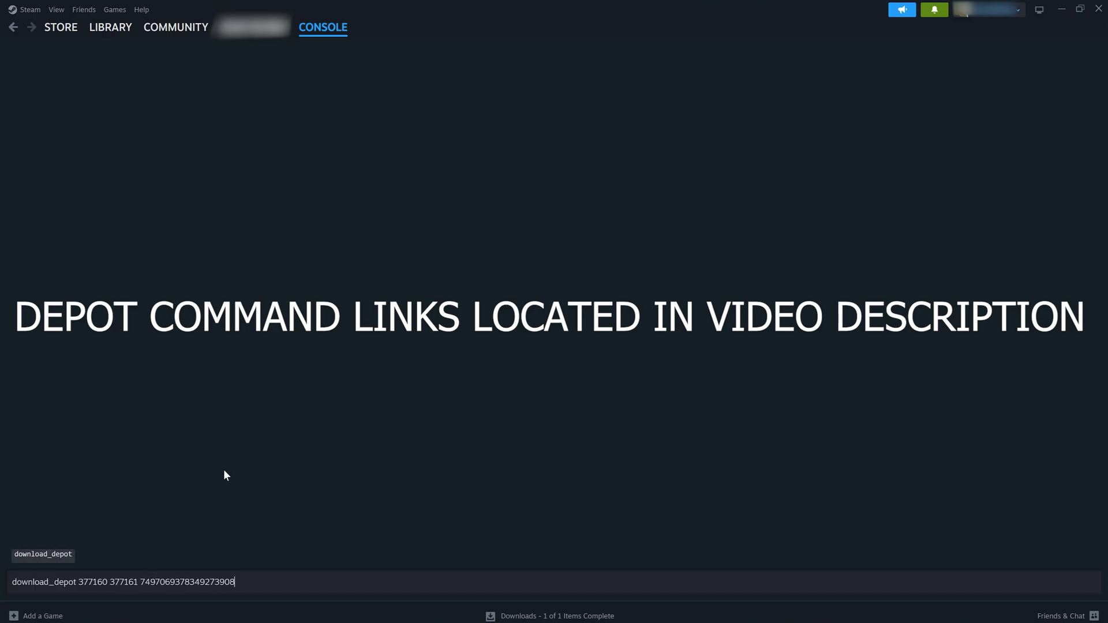
{"action": "key", "text": "Return"}
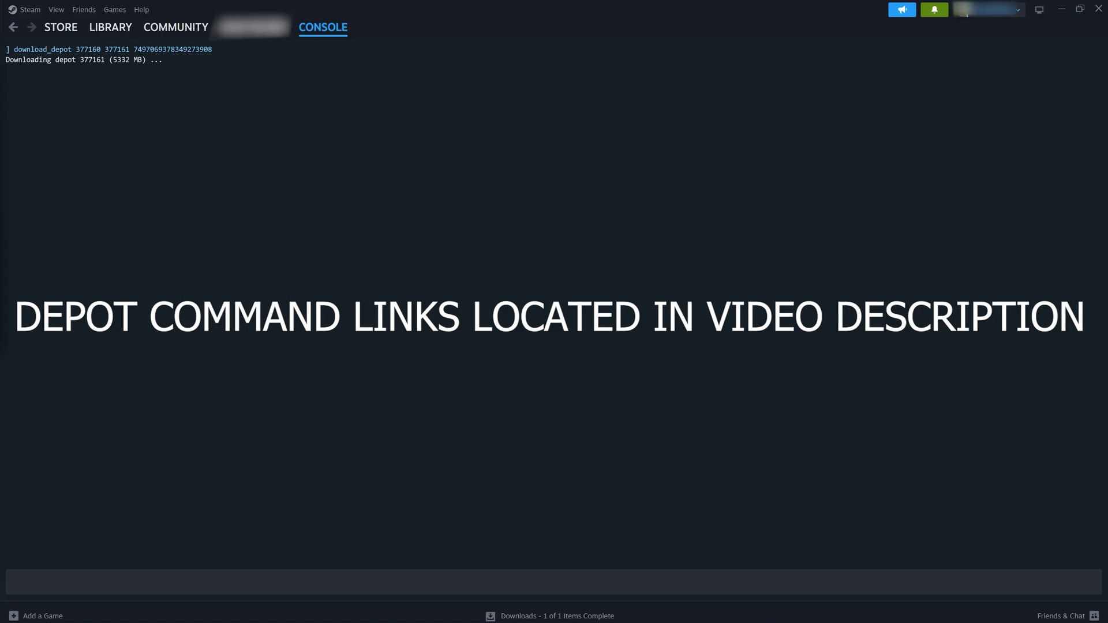
{"action": "key", "text": "ctrl+v"}
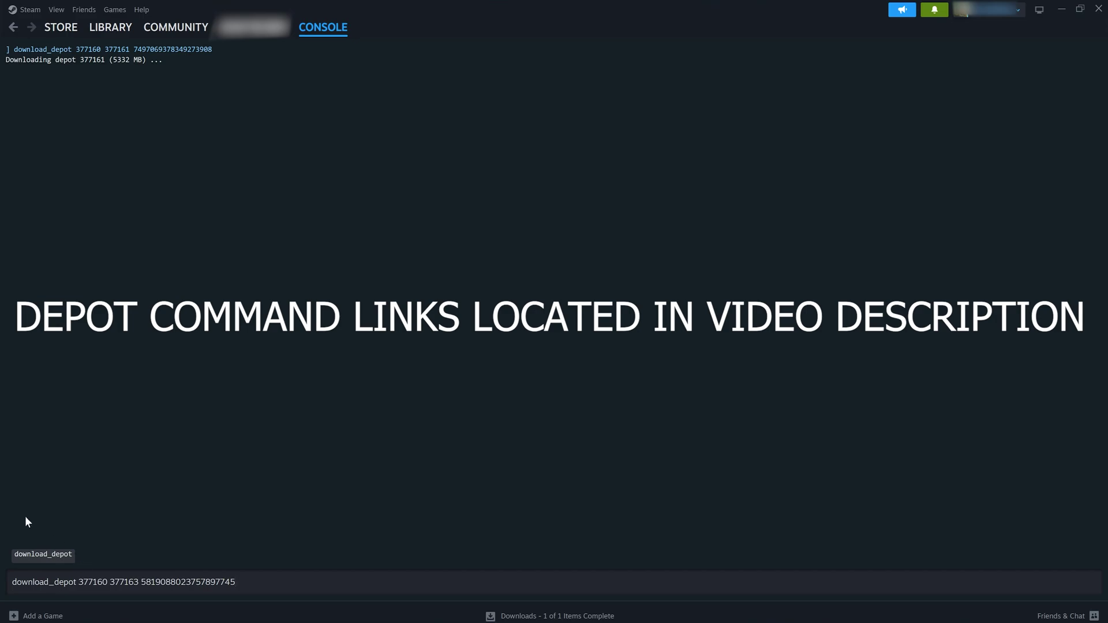
{"action": "key", "text": "Return"}
{"action": "key", "text": "ctrl+v"}
{"action": "key", "text": "Return"}
{"action": "key", "text": "ctrl+v"}
{"action": "key", "text": "Return"}
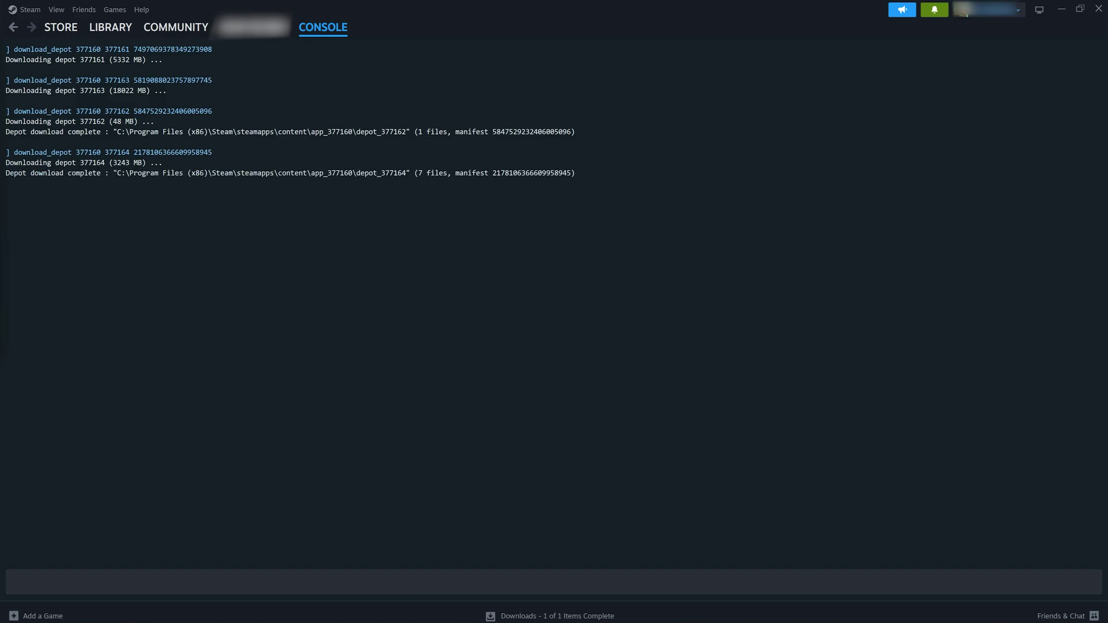
{"action": "key", "text": "ctrl+v"}
{"action": "key", "text": "Return"}
{"action": "key", "text": "ctrl+v"}
{"action": "key", "text": "Return"}
{"action": "key", "text": "ctrl+v"}
{"action": "key", "text": "Return"}
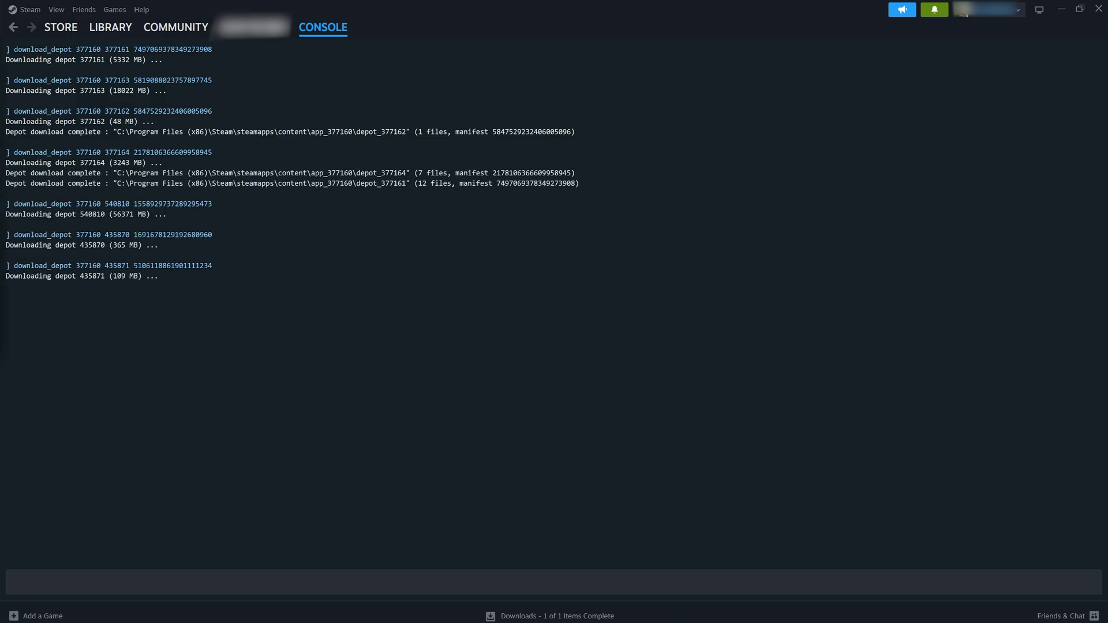
{"action": "key", "text": "ctrl+v"}
{"action": "key", "text": "Return"}
{"action": "key", "text": "ctrl+v"}
{"action": "key", "text": "Return"}
{"action": "key", "text": "ctrl+v"}
{"action": "key", "text": "Return"}
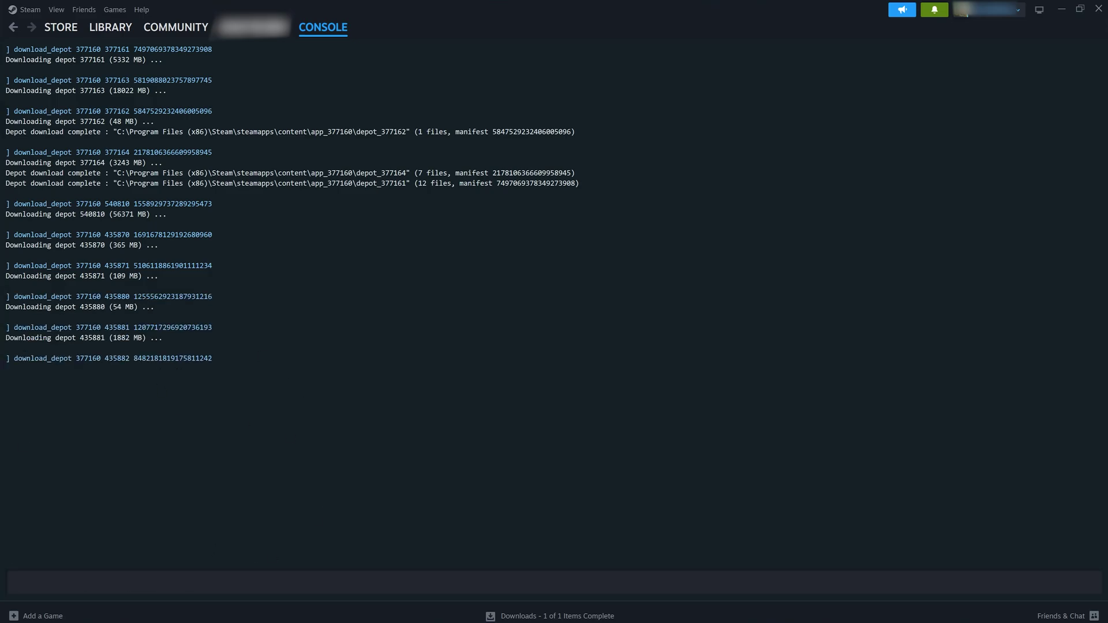
{"action": "key", "text": "ctrl+v"}
{"action": "key", "text": "Return"}
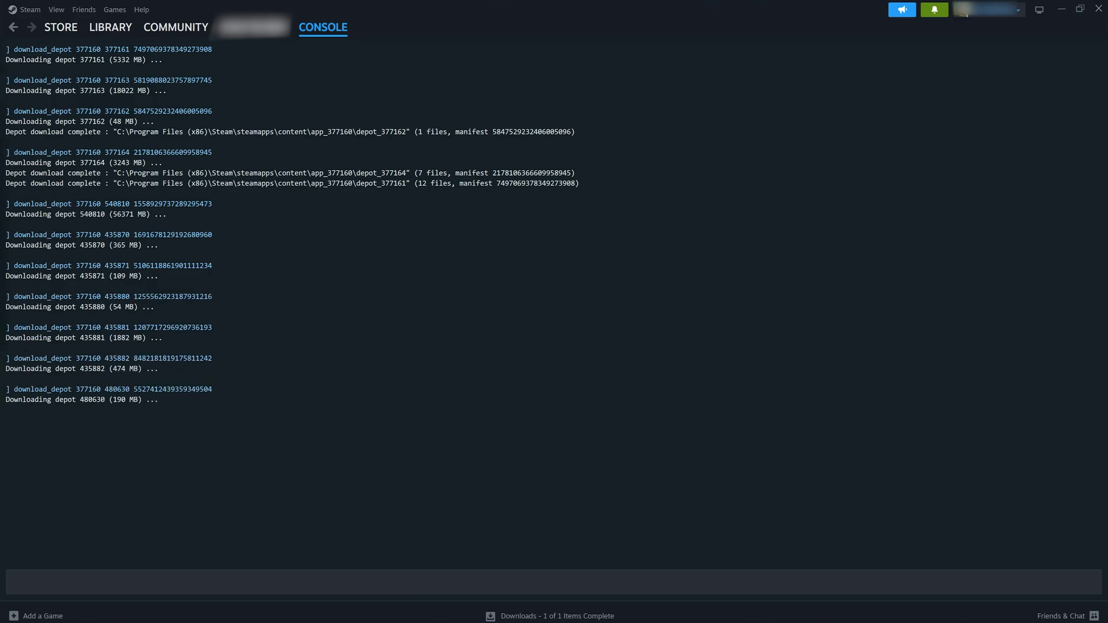
{"action": "key", "text": "ctrl+v"}
{"action": "key", "text": "Return"}
{"action": "key", "text": "ctrl+v"}
{"action": "key", "text": "Return"}
{"action": "key", "text": "ctrl+v"}
{"action": "key", "text": "Return"}
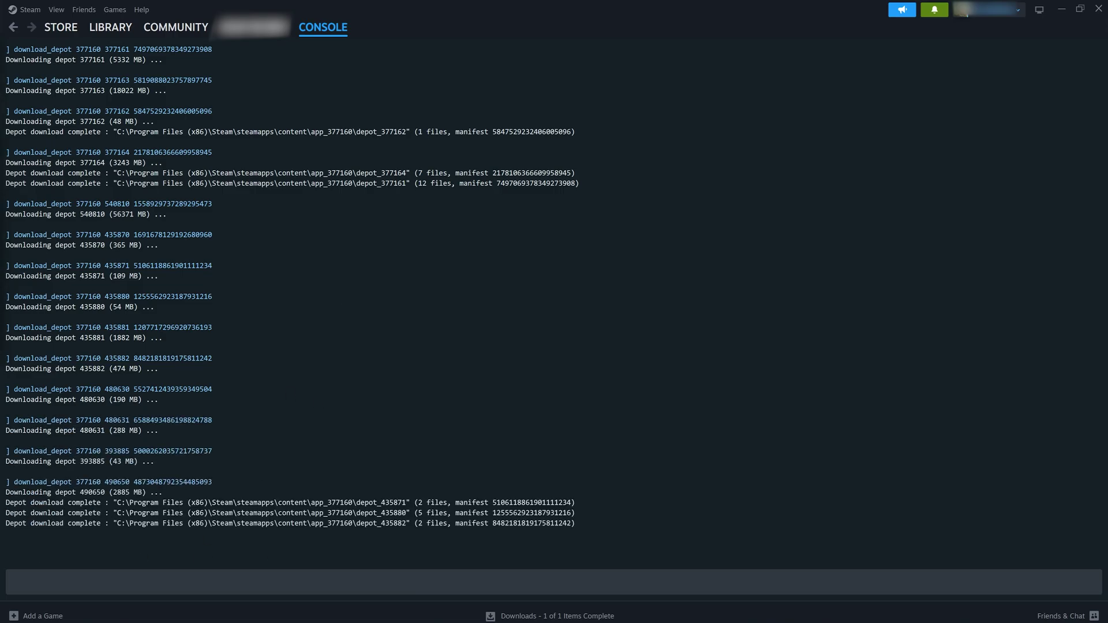
{"action": "key", "text": "ctrl+v"}
{"action": "key", "text": "Return"}
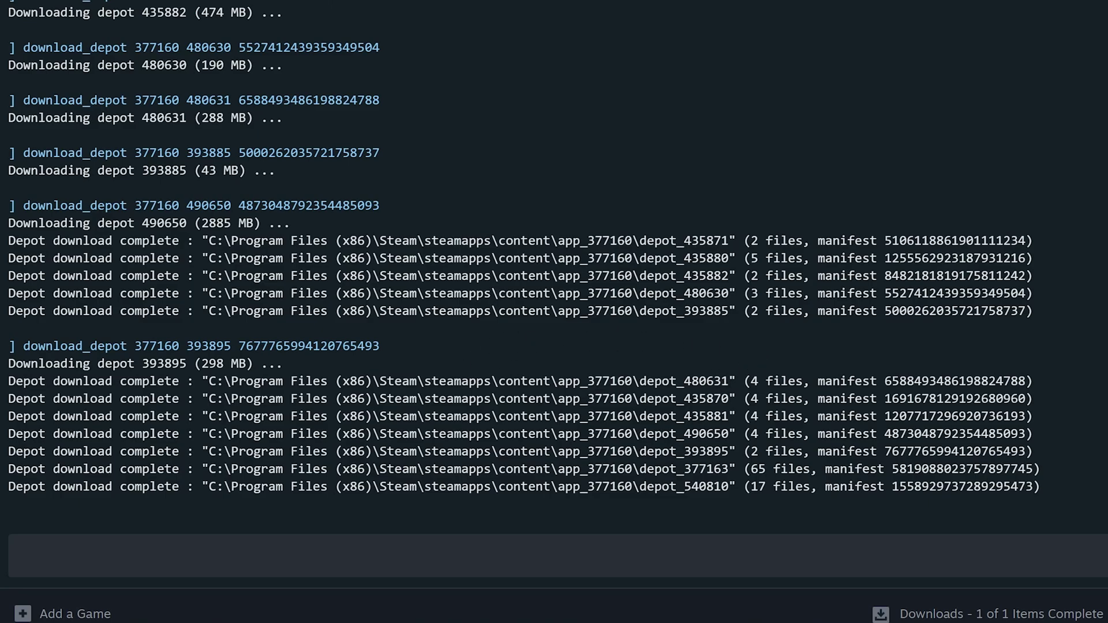
Step: Copy the depot download path from the console and open C:\Program Files (x86)\Steam\steamapps\content\app_377160\ in File Explorer, snapped side by side with Steam
{"action": "left_click_drag", "start_coordinate": [640, 381], "coordinate": [207, 381]}
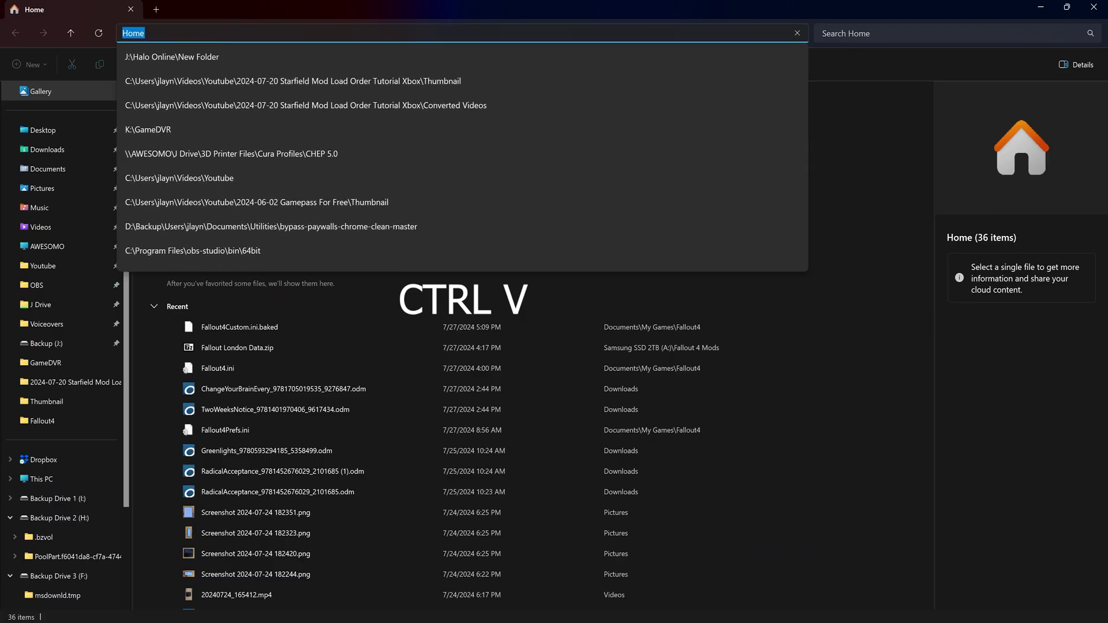
{"action": "type", "text": "C:\\Program Files (x86)\\Steam\\steamapps\\content\\app_377160\\"}
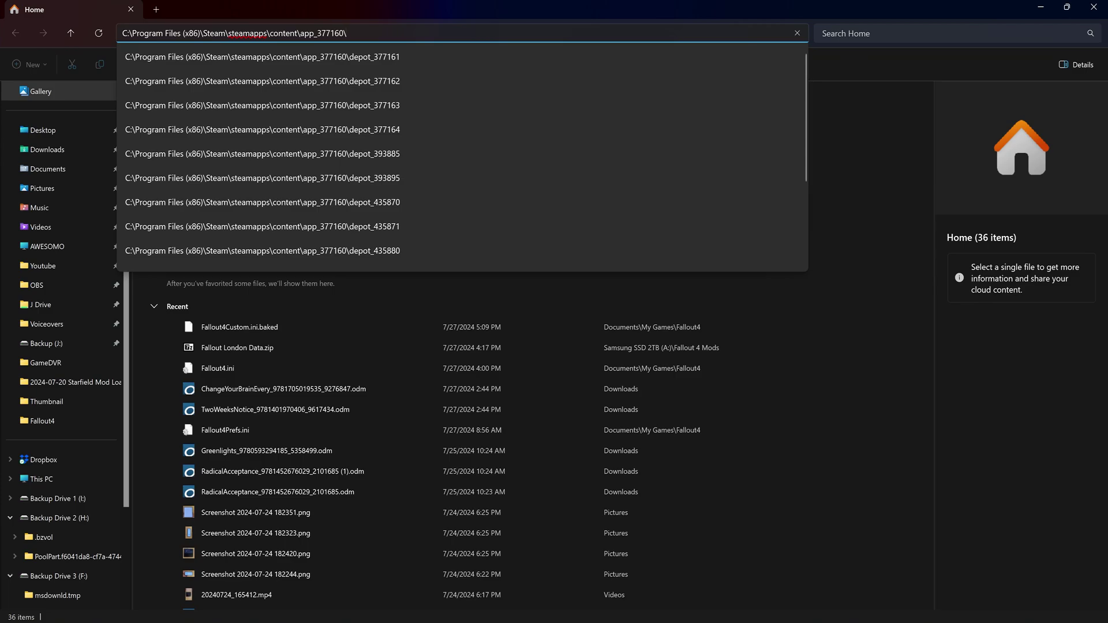
{"action": "key", "text": "Return"}
{"action": "left_click_drag", "start_coordinate": [531, 10], "coordinate": [6, 165]}
{"action": "left_click", "coordinate": [650, 191]}
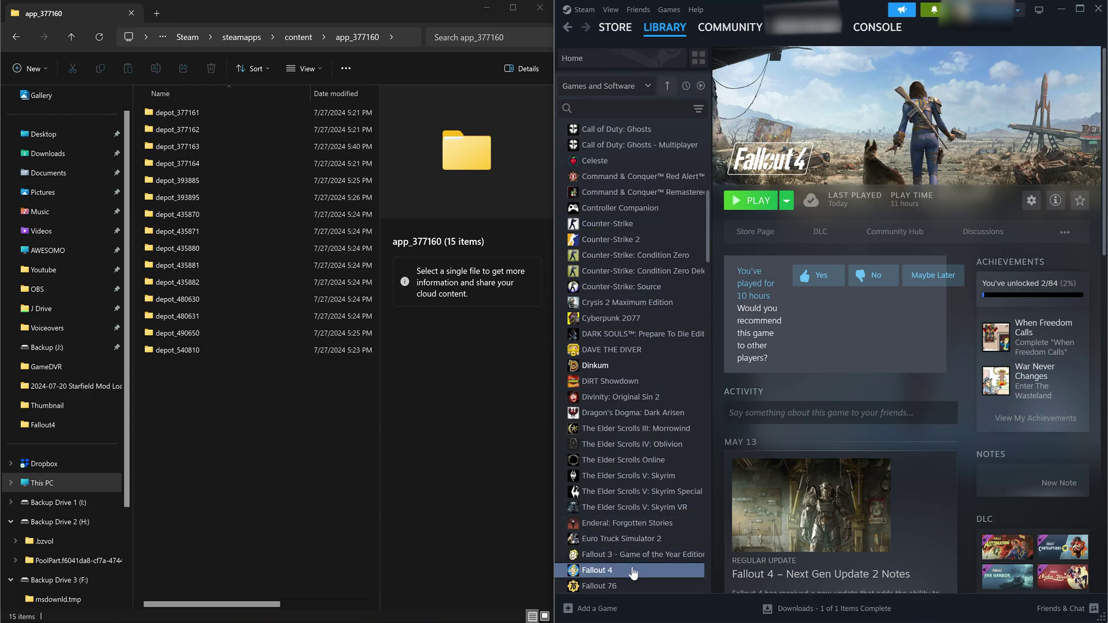
Step: Browse Fallout 4's local files from the Steam library and snap that folder window beside the app_377160 window
{"action": "left_click", "coordinate": [1031, 202]}
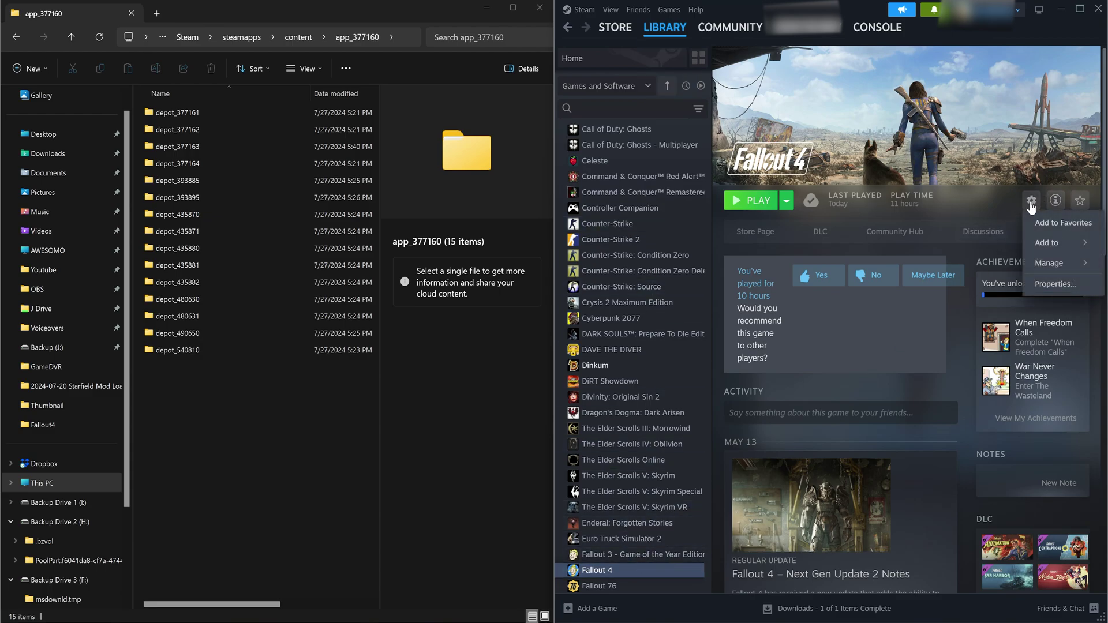
{"action": "mouse_move", "coordinate": [1053, 266]}
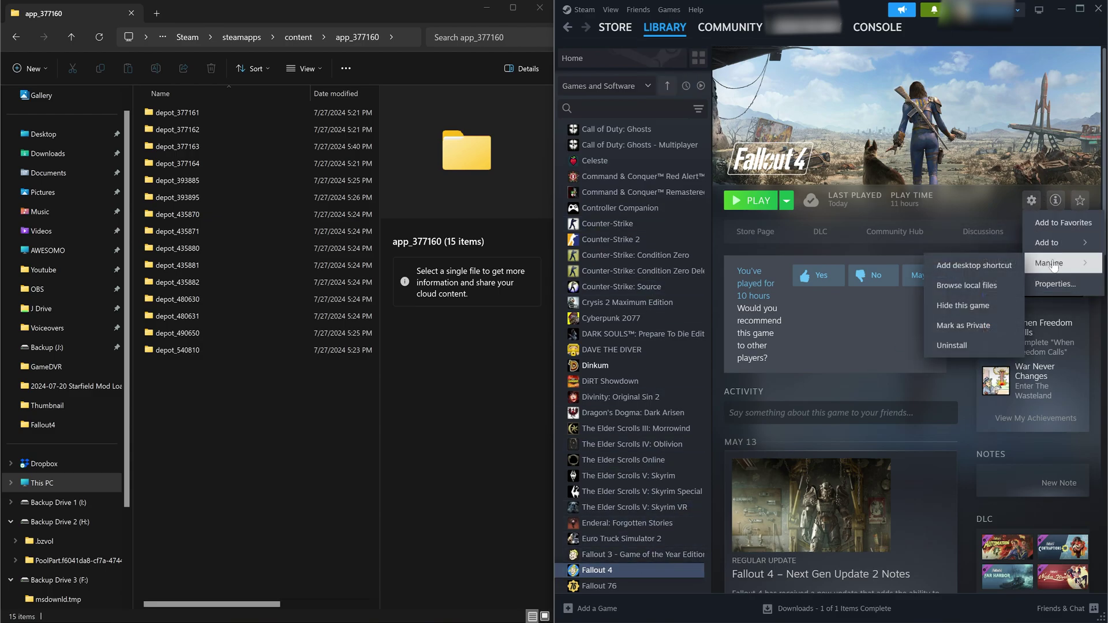
{"action": "left_click", "coordinate": [994, 287]}
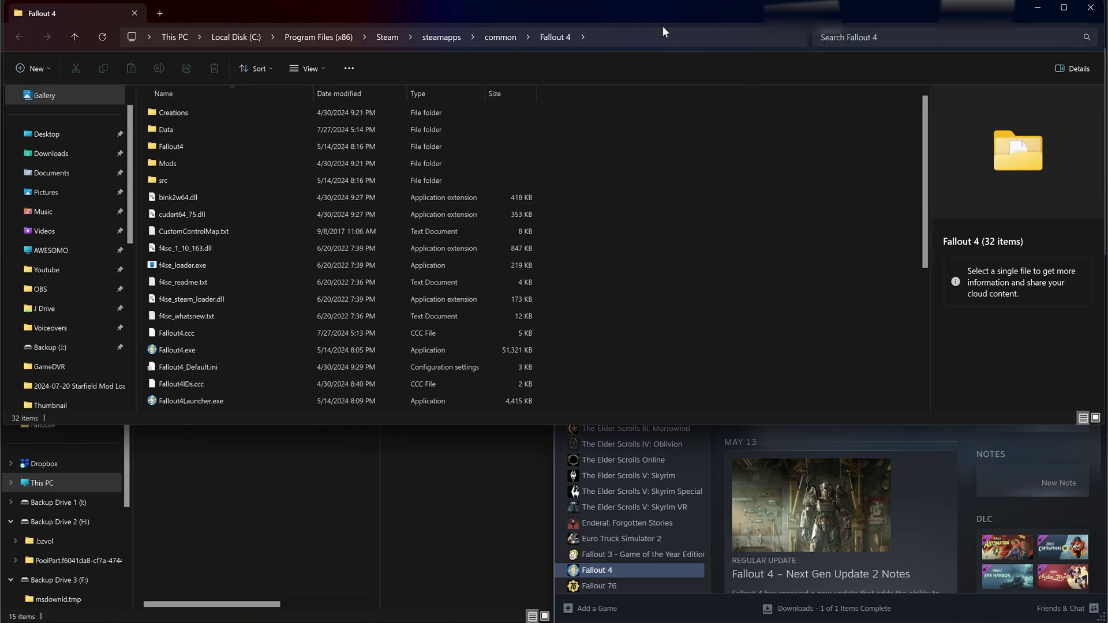
{"action": "left_click_drag", "start_coordinate": [622, 5], "coordinate": [1102, 200]}
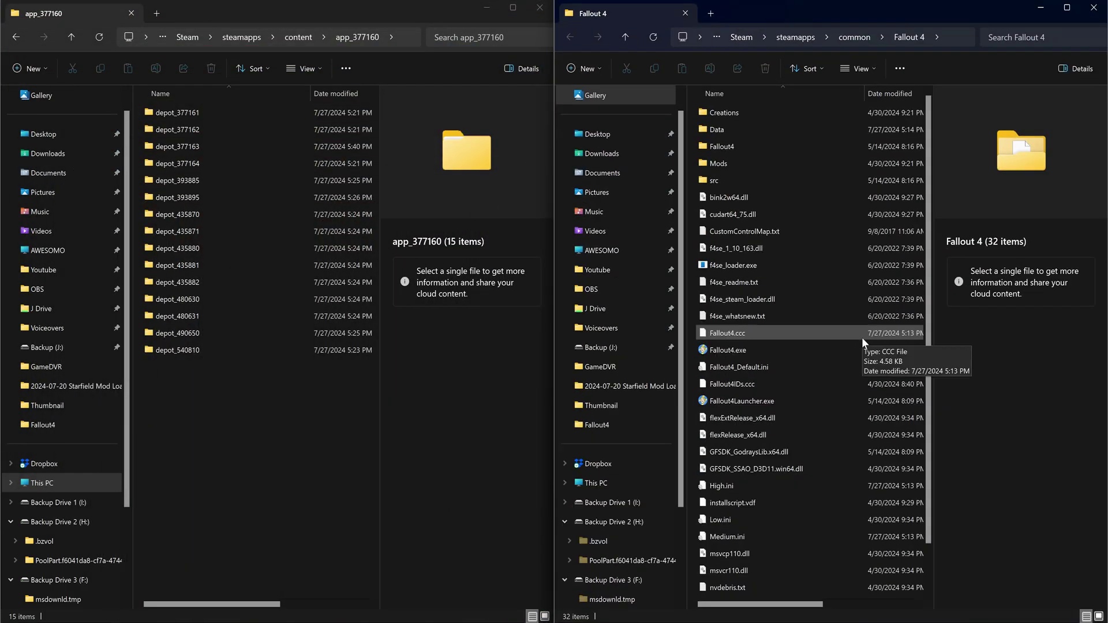
Step: Go up to the common folder and rename the existing Fallout 4 folder as Fallout 4 Next Gen
{"action": "key", "text": "alt+Up"}
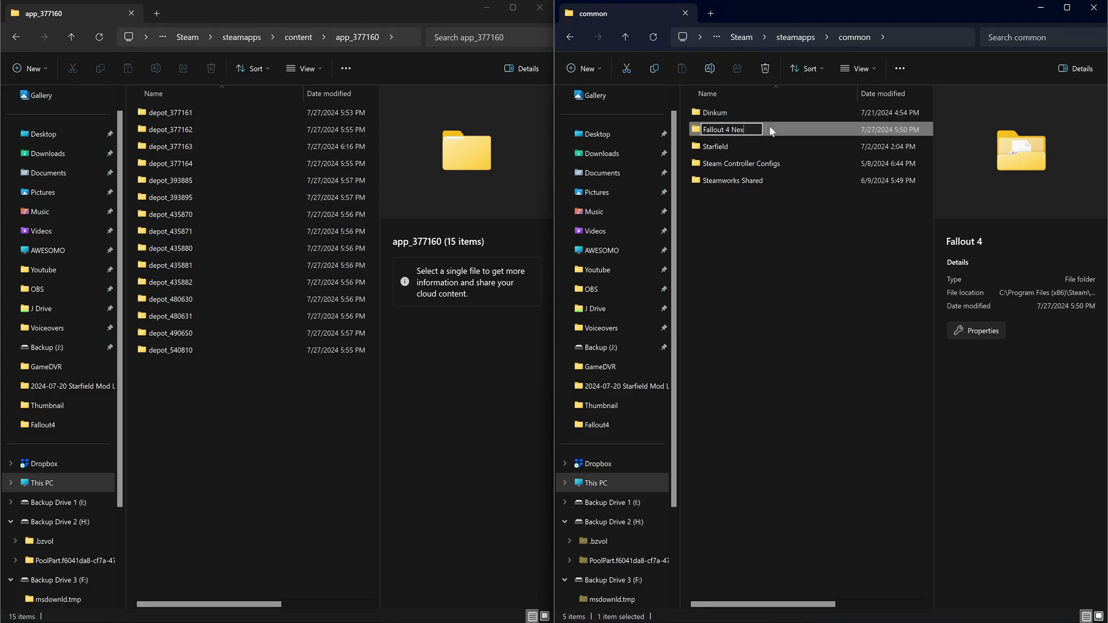
{"action": "type", "text": "t Gen"}
{"action": "key", "text": "Return"}
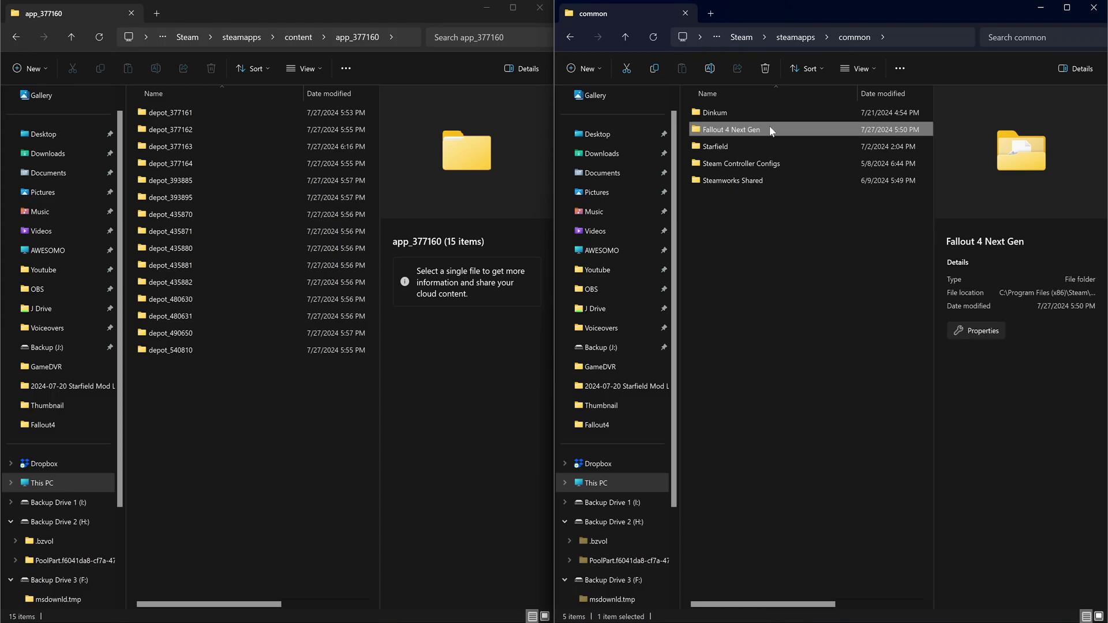
Step: Create a new folder named Fallout 4 in the common folder
{"action": "right_click", "coordinate": [729, 202]}
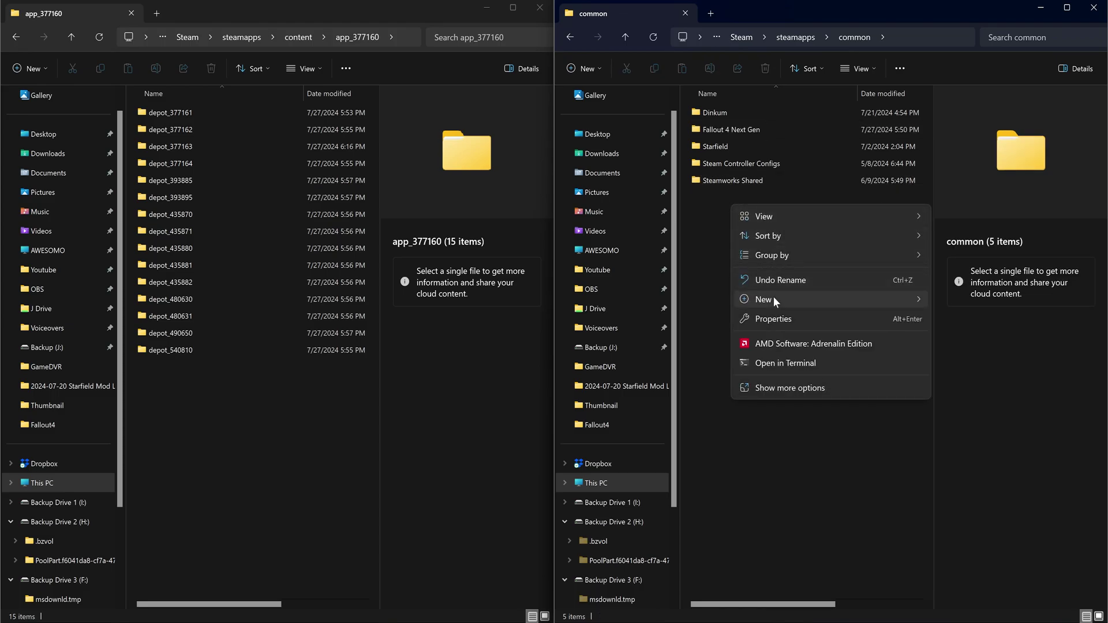
{"action": "mouse_move", "coordinate": [773, 297]}
{"action": "left_click", "coordinate": [955, 301]}
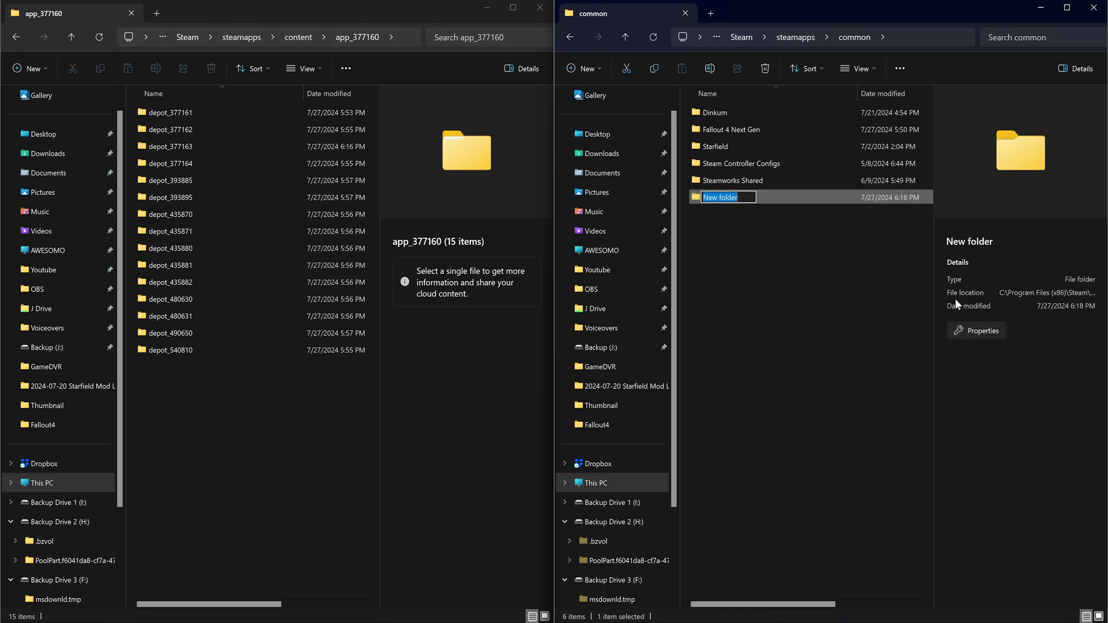
{"action": "type", "text": "Fallout "}
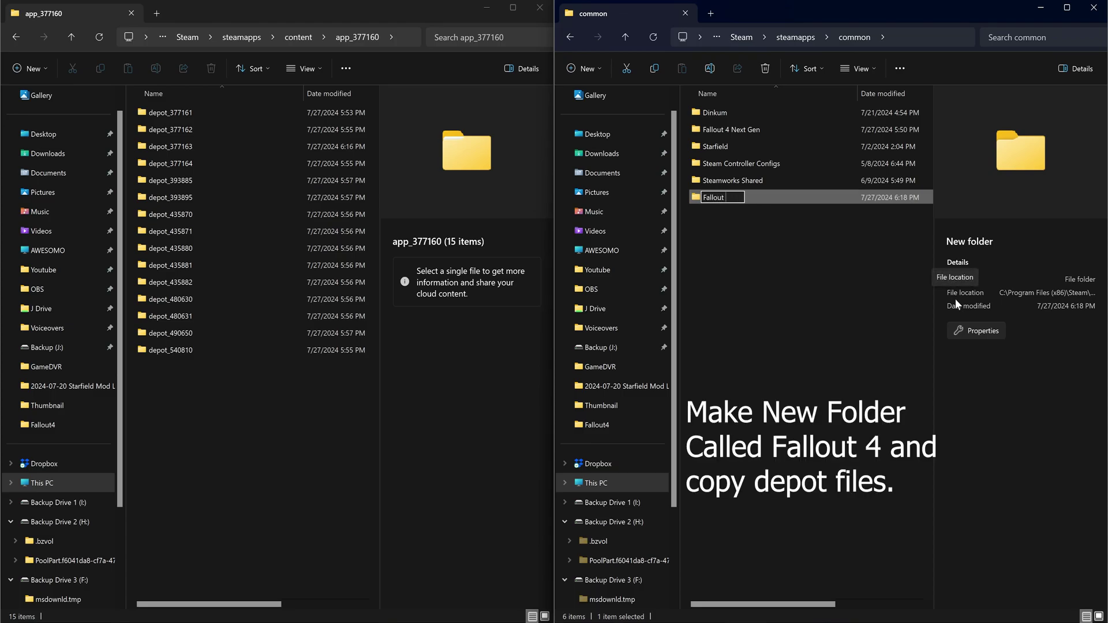
{"action": "type", "text": "4"}
{"action": "key", "text": "Return"}
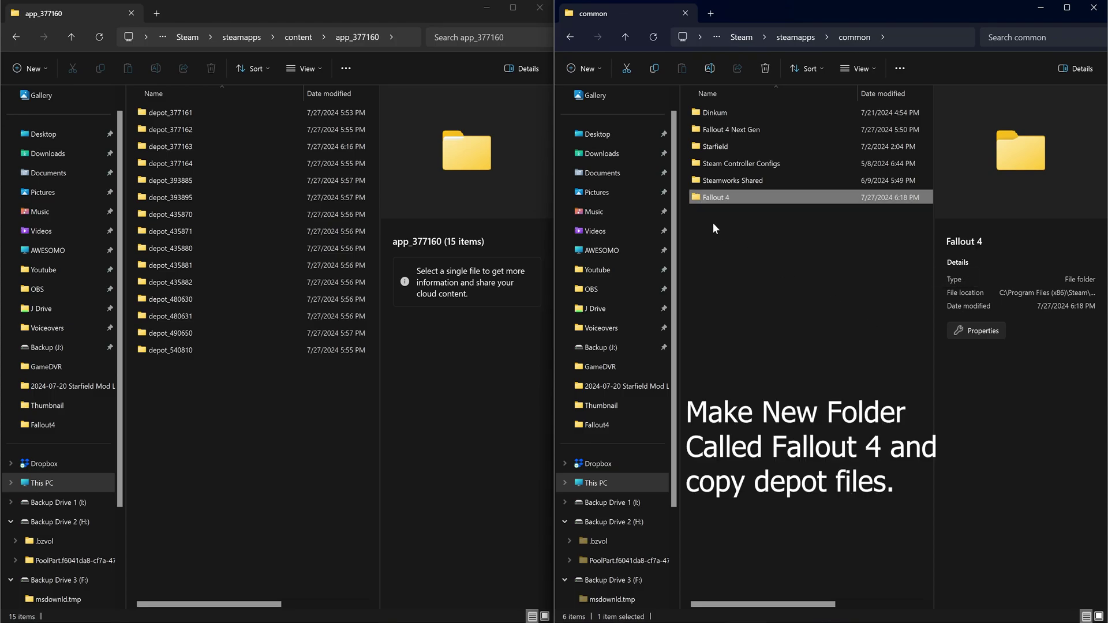
Step: Move the Data folder and installscript.vdf from depot_377161 into the new Fallout 4 folder and return to app_377160
{"action": "double_click", "coordinate": [167, 114]}
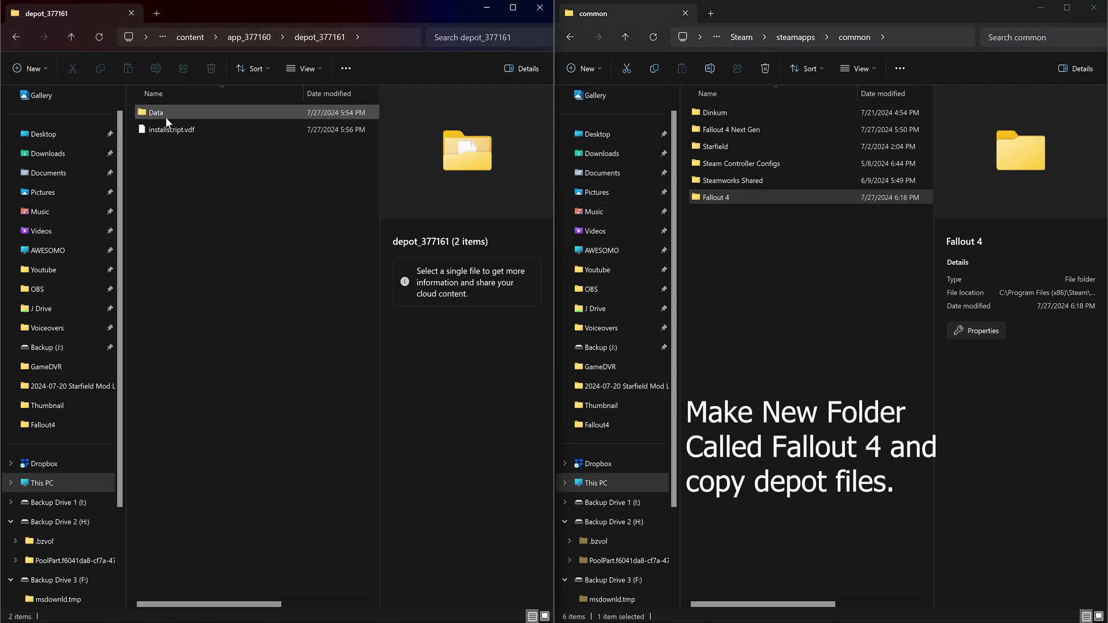
{"action": "left_click", "coordinate": [167, 113]}
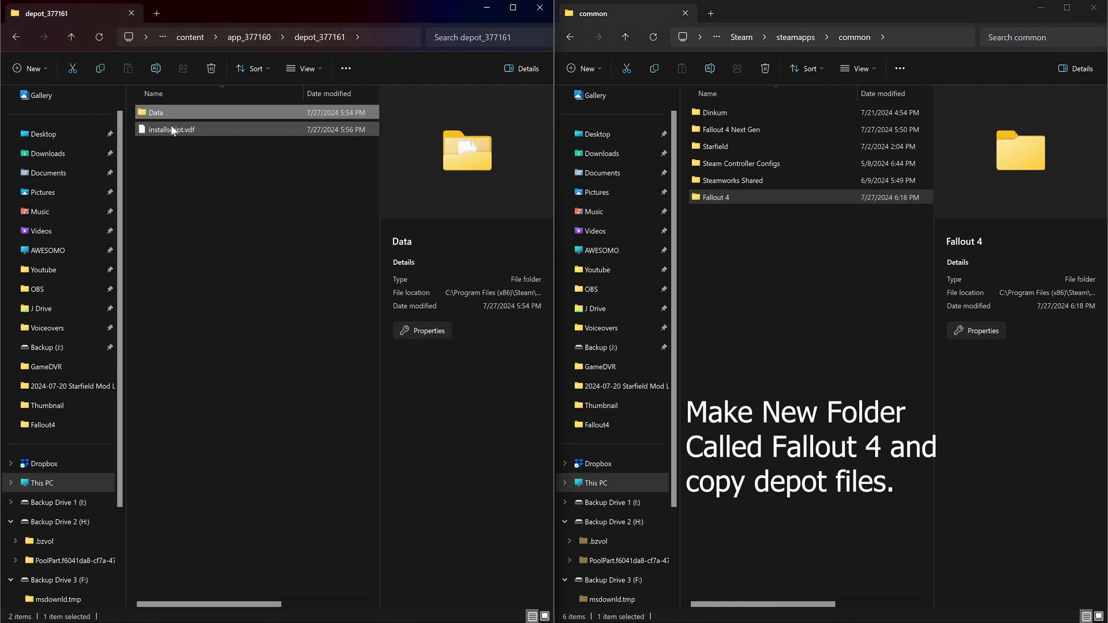
{"action": "left_click", "coordinate": [172, 129], "text": "shift"}
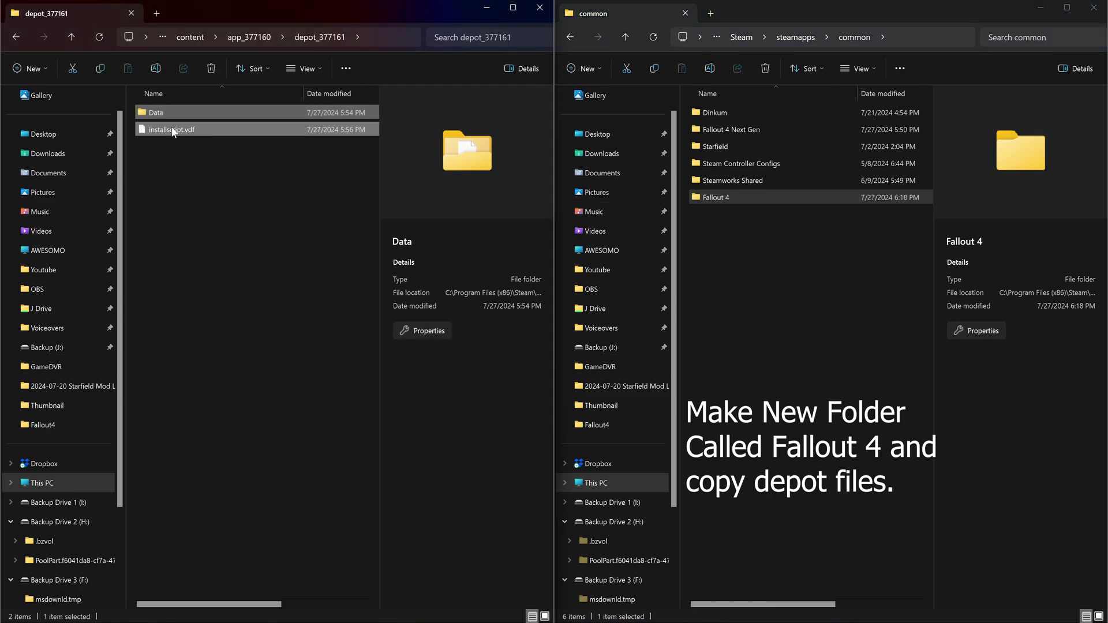
{"action": "double_click", "coordinate": [715, 197]}
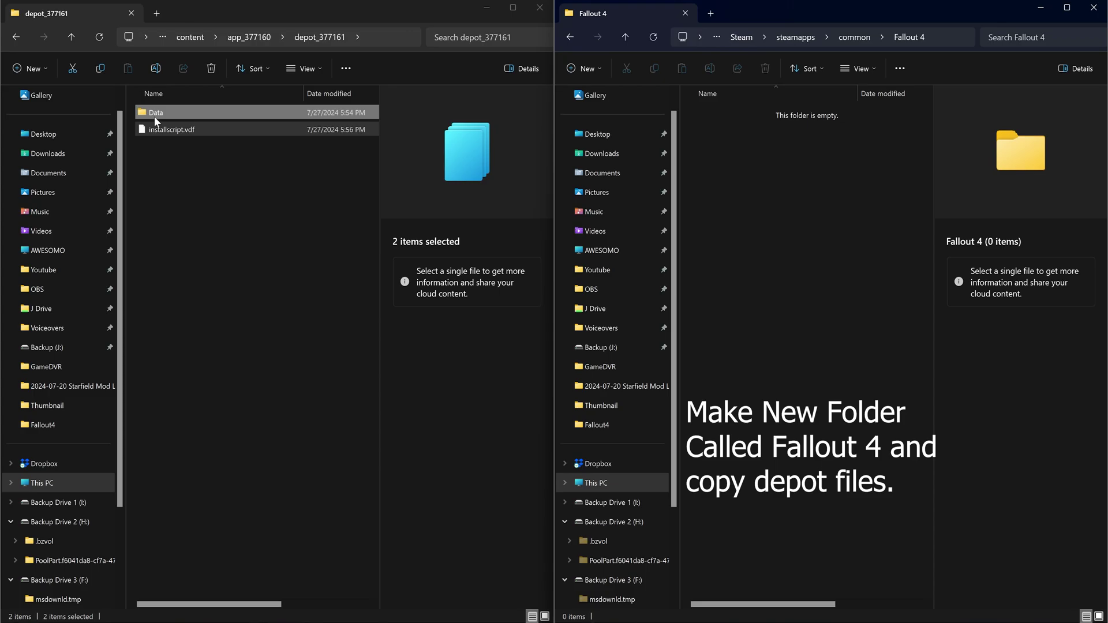
{"action": "left_click_drag", "start_coordinate": [154, 116], "coordinate": [725, 138]}
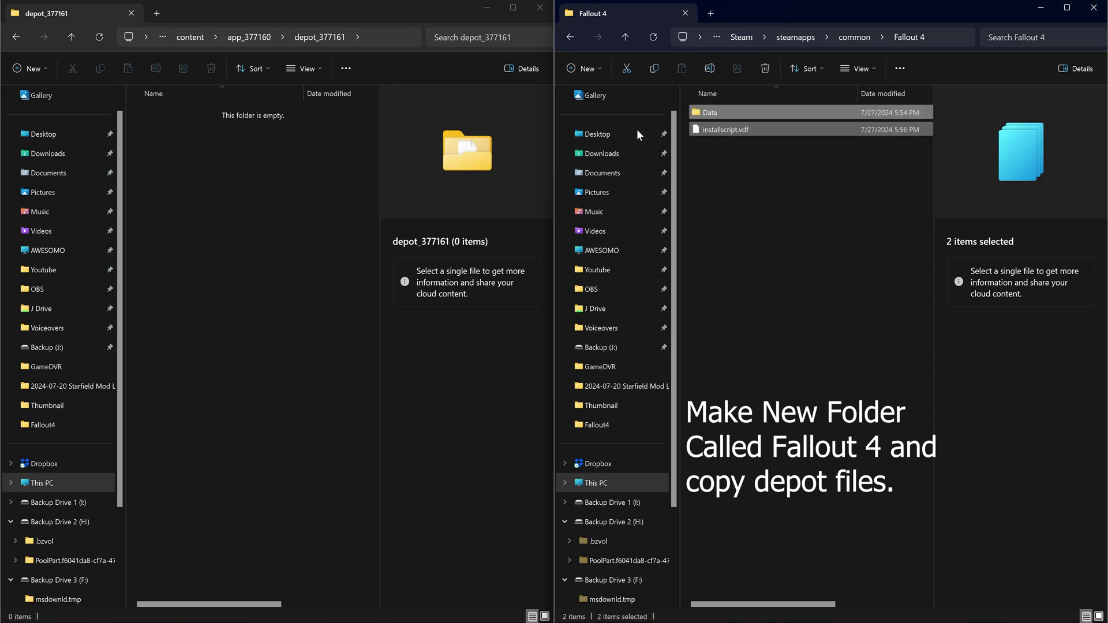
{"action": "left_click", "coordinate": [16, 38]}
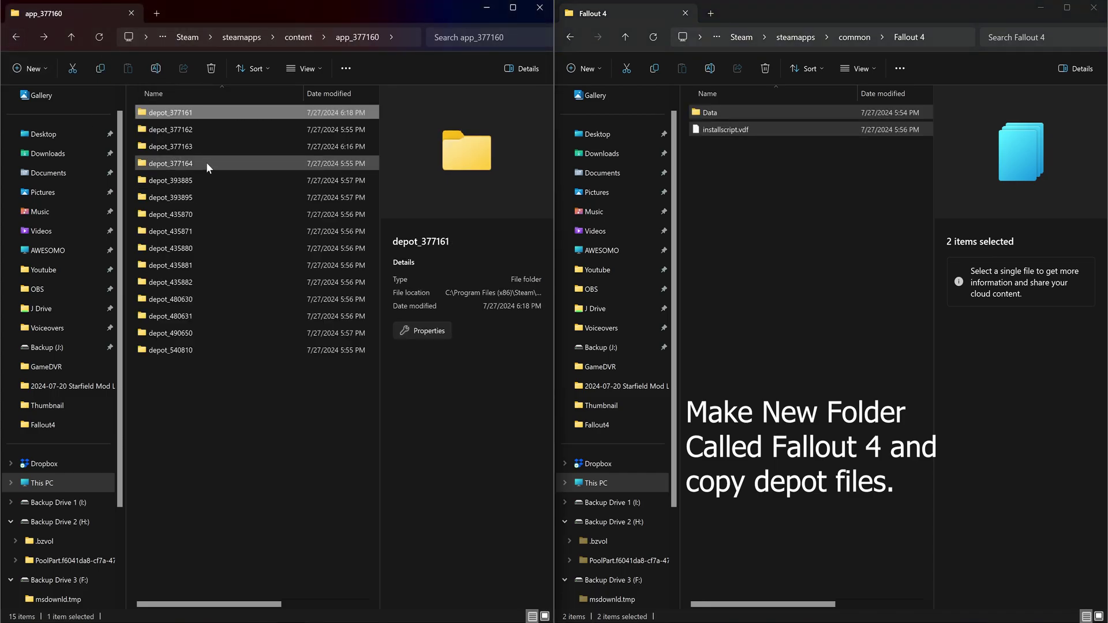
Step: Move Fallout4.exe from depot_377162 into the Fallout 4 folder and return to the depot list
{"action": "double_click", "coordinate": [180, 128]}
{"action": "left_click_drag", "start_coordinate": [156, 110], "coordinate": [725, 189]}
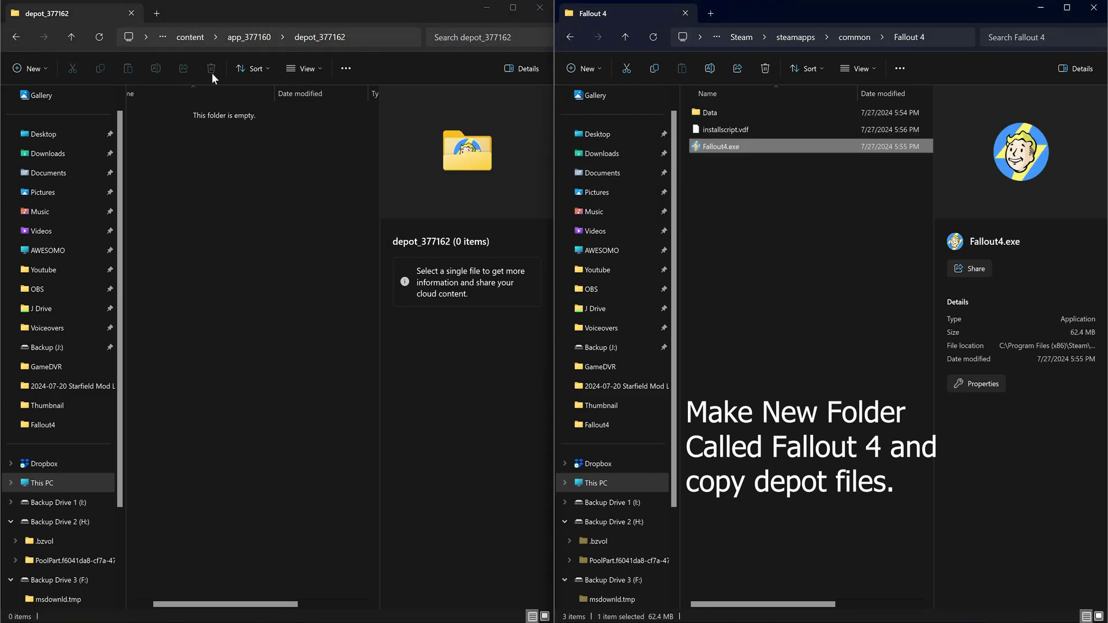
{"action": "left_click", "coordinate": [19, 39]}
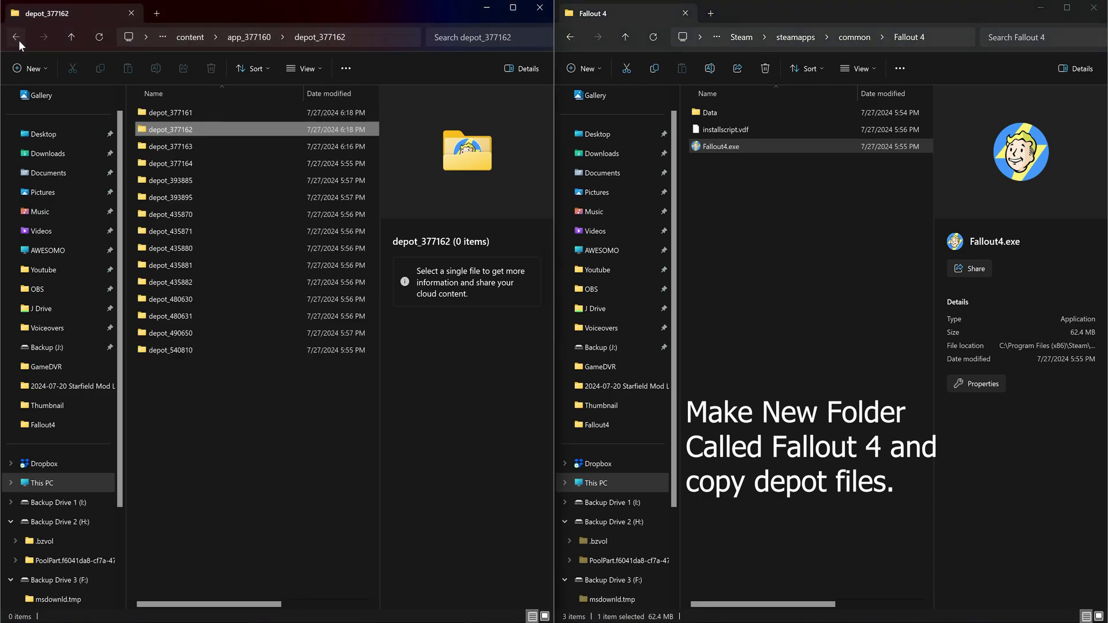
Step: Move everything from depot_377163 into the Fallout 4 folder, replacing the file that already exists there
{"action": "double_click", "coordinate": [174, 147]}
{"action": "left_click", "coordinate": [184, 113]}
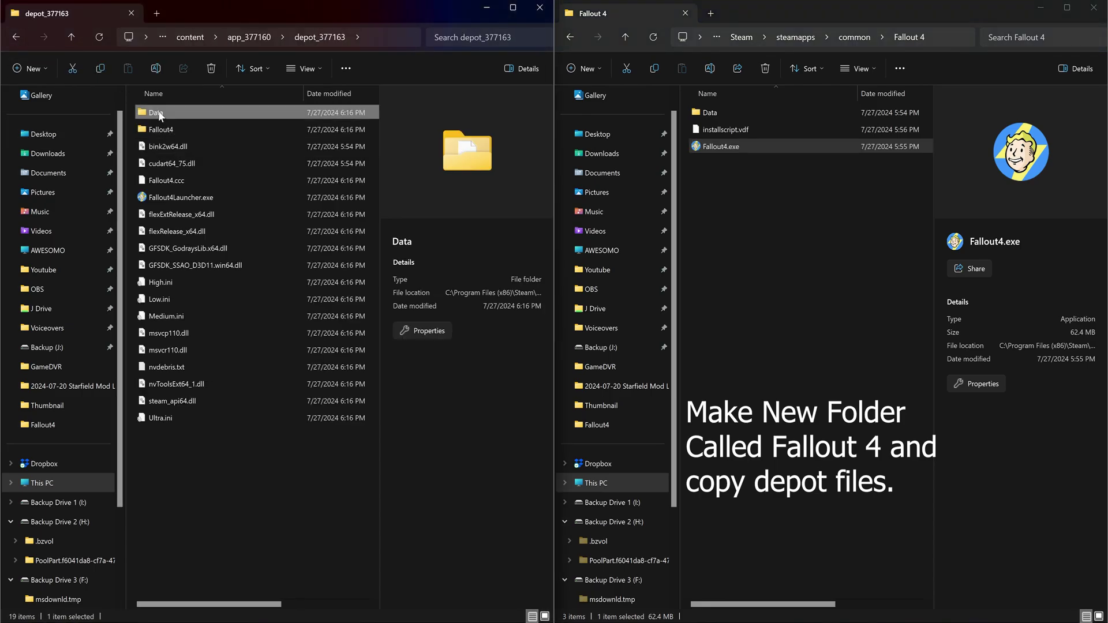
{"action": "left_click", "coordinate": [172, 418], "text": "shift"}
{"action": "left_click_drag", "start_coordinate": [168, 110], "coordinate": [725, 215]}
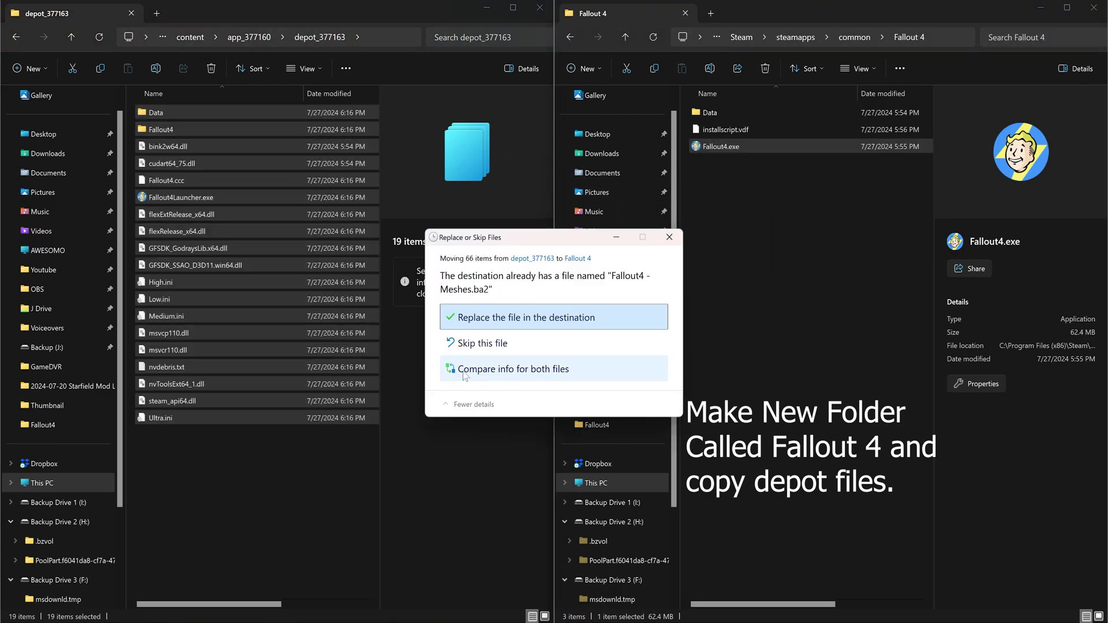
{"action": "left_click", "coordinate": [508, 317]}
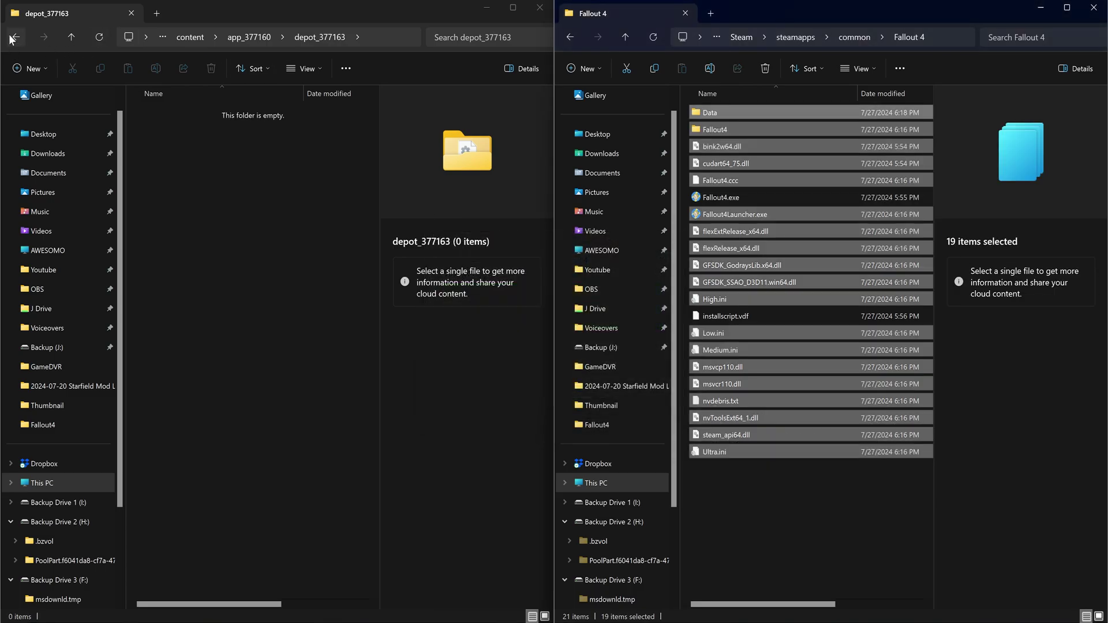
{"action": "key", "text": "alt+Left"}
Step: Move all contents of depot_377164 into the Fallout 4 folder
{"action": "double_click", "coordinate": [170, 163]}
{"action": "key", "text": "ctrl+a"}
{"action": "left_click_drag", "start_coordinate": [167, 113], "coordinate": [763, 502]}
{"action": "key", "text": "alt+Left"}
Step: Move the contents of depot_393885 and depot_393895 into the Fallout 4 folder
{"action": "double_click", "coordinate": [179, 181]}
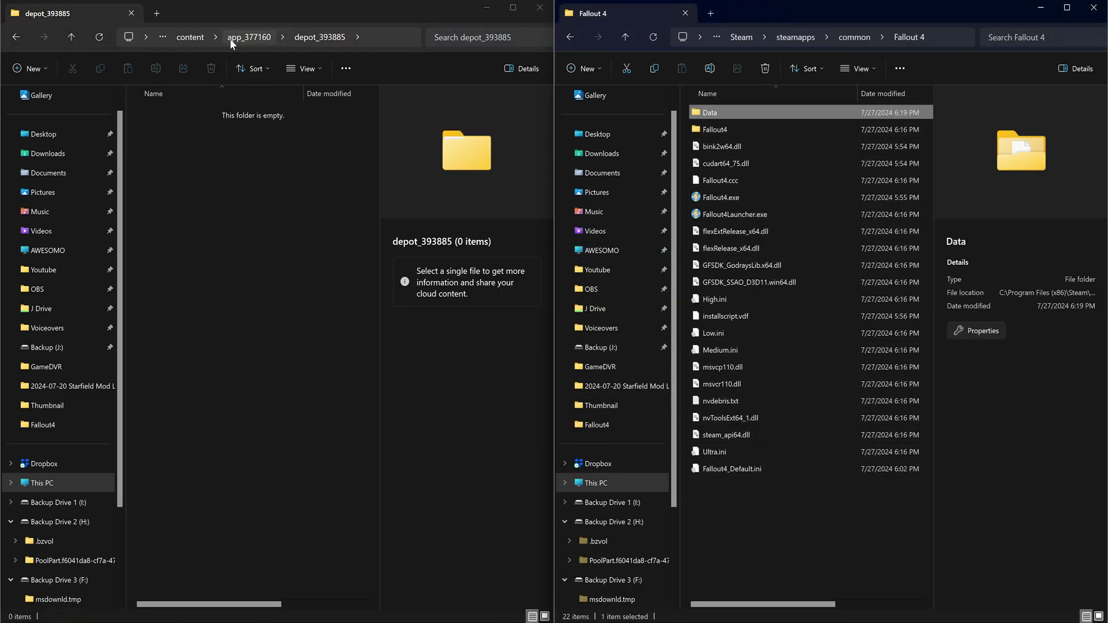
{"action": "key", "text": "ctrl+a"}
{"action": "left_click_drag", "start_coordinate": [167, 113], "coordinate": [774, 487]}
{"action": "key", "text": "alt+Left"}
{"action": "key", "text": "ctrl+z"}
{"action": "key", "text": "alt+Right"}
{"action": "key", "text": "alt+Left"}
Step: Move the contents of depot_435870 and depot_435871 into the Fallout 4 folder
{"action": "double_click", "coordinate": [173, 214]}
{"action": "left_click_drag", "start_coordinate": [155, 113], "coordinate": [764, 502]}
{"action": "key", "text": "alt+Left"}
{"action": "double_click", "coordinate": [170, 231]}
{"action": "left_click_drag", "start_coordinate": [156, 113], "coordinate": [744, 504]}
{"action": "key", "text": "alt+Left"}
Step: Move the contents of depot_435880, depot_435881 and depot_435882 into the Fallout 4 folder
{"action": "double_click", "coordinate": [170, 248]}
{"action": "key", "text": "alt+Left"}
{"action": "double_click", "coordinate": [170, 265]}
{"action": "key", "text": "alt+Left"}
{"action": "double_click", "coordinate": [170, 282]}
{"action": "left_click_drag", "start_coordinate": [156, 112], "coordinate": [714, 494]}
{"action": "key", "text": "alt+Left"}
Step: Move the contents of depot_480630 and depot_480631 into the Fallout 4 folder
{"action": "double_click", "coordinate": [173, 299]}
{"action": "left_click_drag", "start_coordinate": [156, 113], "coordinate": [716, 506]}
{"action": "key", "text": "alt+Left"}
{"action": "double_click", "coordinate": [171, 315]}
{"action": "key", "text": "alt+Left"}
Step: Move the contents of depot_490650 and depot_540810 into the Fallout 4 folder and return to app_377160
{"action": "double_click", "coordinate": [170, 333]}
{"action": "left_click_drag", "start_coordinate": [155, 112], "coordinate": [675, 502]}
{"action": "key", "text": "alt+Left"}
{"action": "double_click", "coordinate": [170, 350]}
{"action": "left_click_drag", "start_coordinate": [155, 113], "coordinate": [721, 508]}
{"action": "key", "text": "alt+Left"}
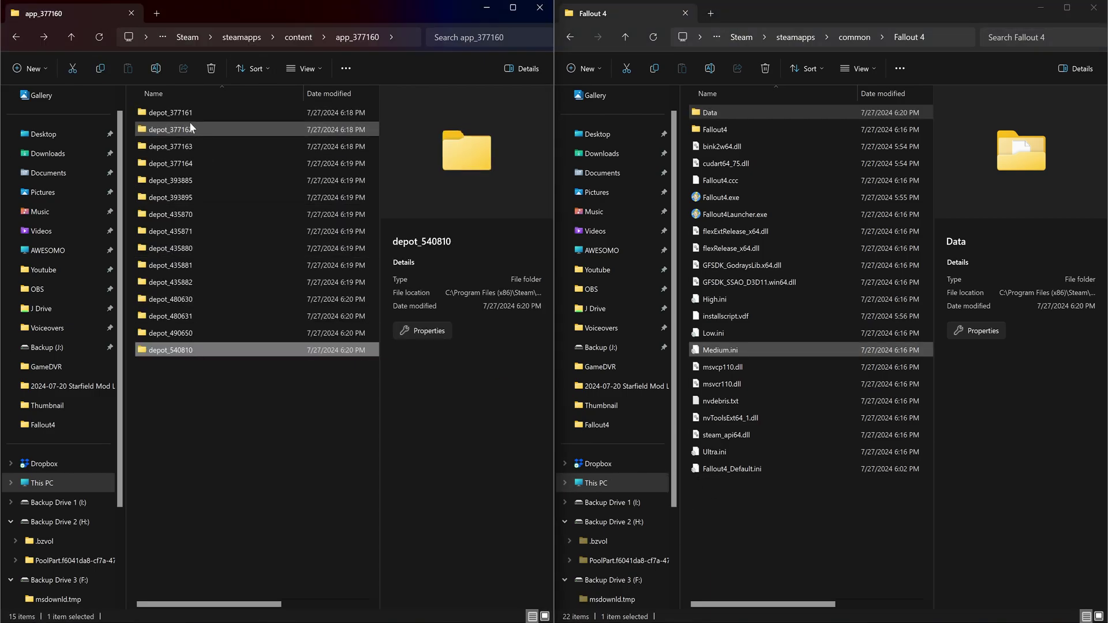
Step: Check the combined properties of all depot folders in app_377160 for leftover files and delete the folders
{"action": "left_click", "coordinate": [188, 112], "text": "shift"}
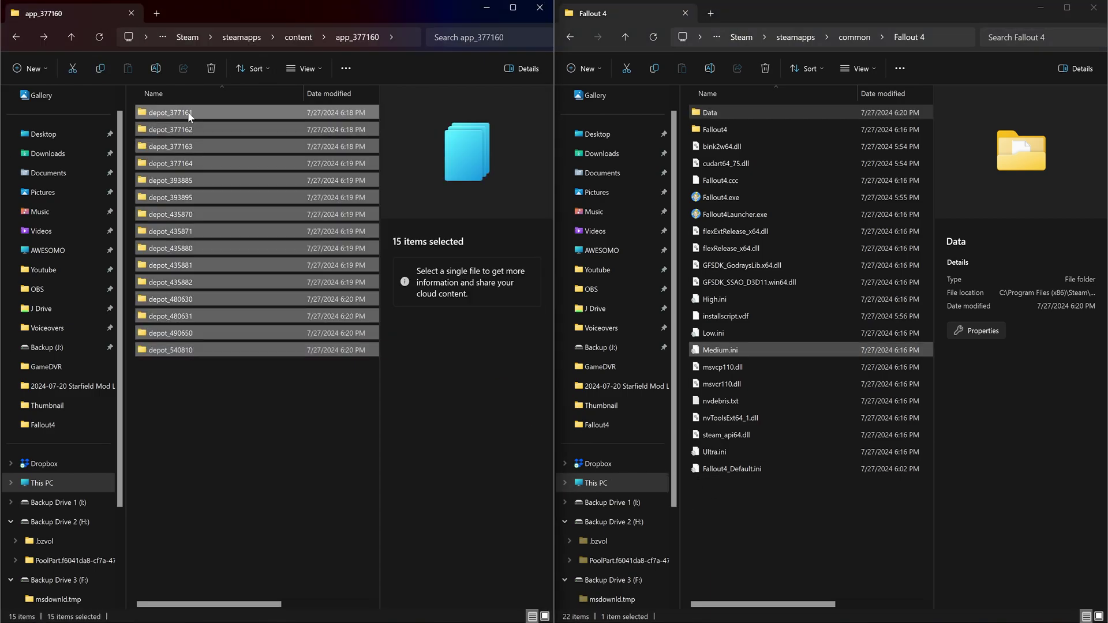
{"action": "right_click", "coordinate": [188, 112]}
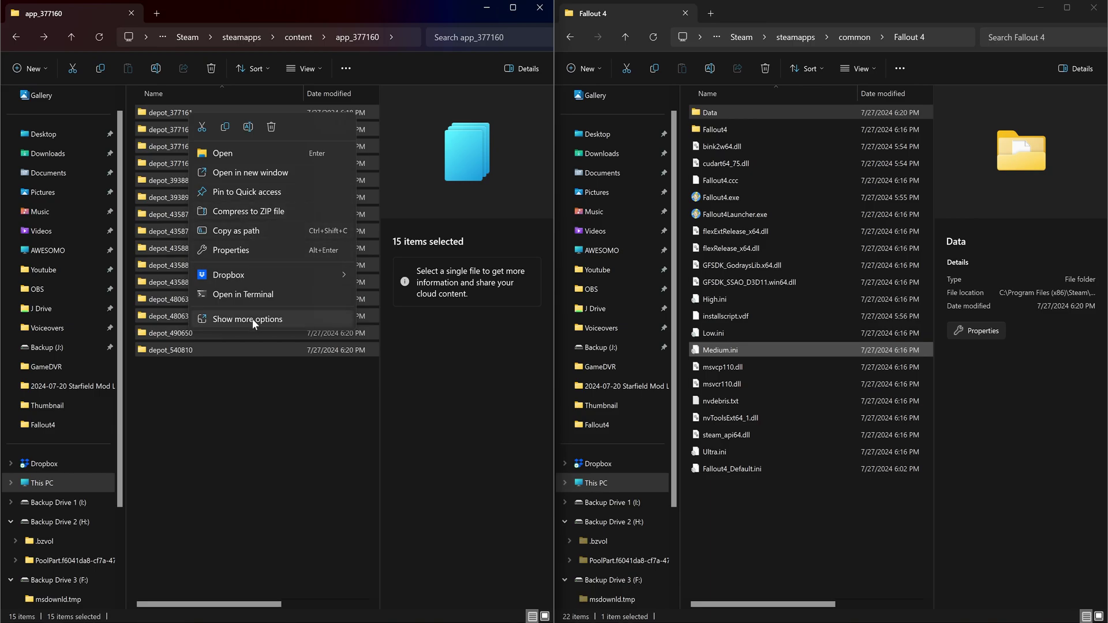
{"action": "left_click", "coordinate": [233, 248]}
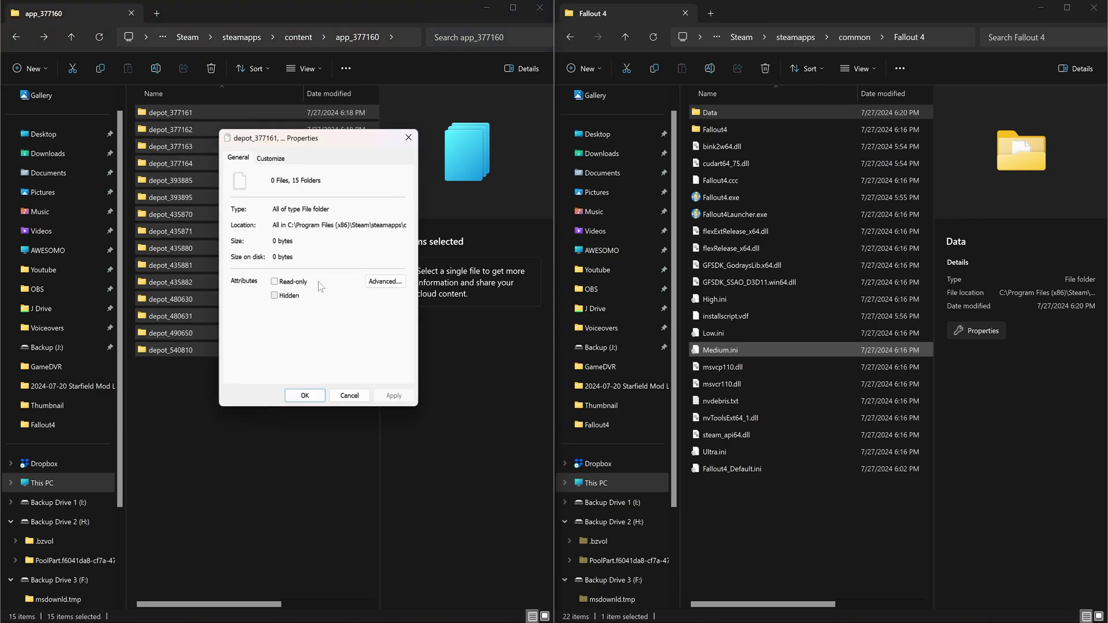
{"action": "left_click", "coordinate": [350, 397]}
{"action": "right_click", "coordinate": [188, 113]}
{"action": "left_click", "coordinate": [261, 123]}
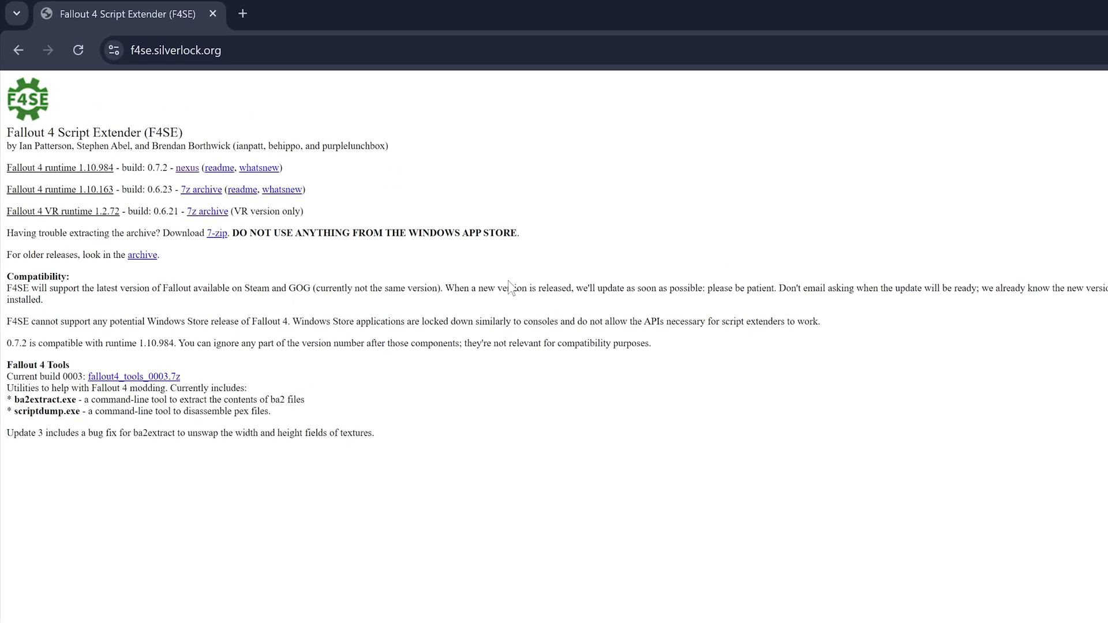
Step: Download the F4SE build 0.6.23 7z archive for Fallout 4 runtime 1.10.163 from f4se.silverlock.org
{"action": "left_click", "coordinate": [260, 50]}
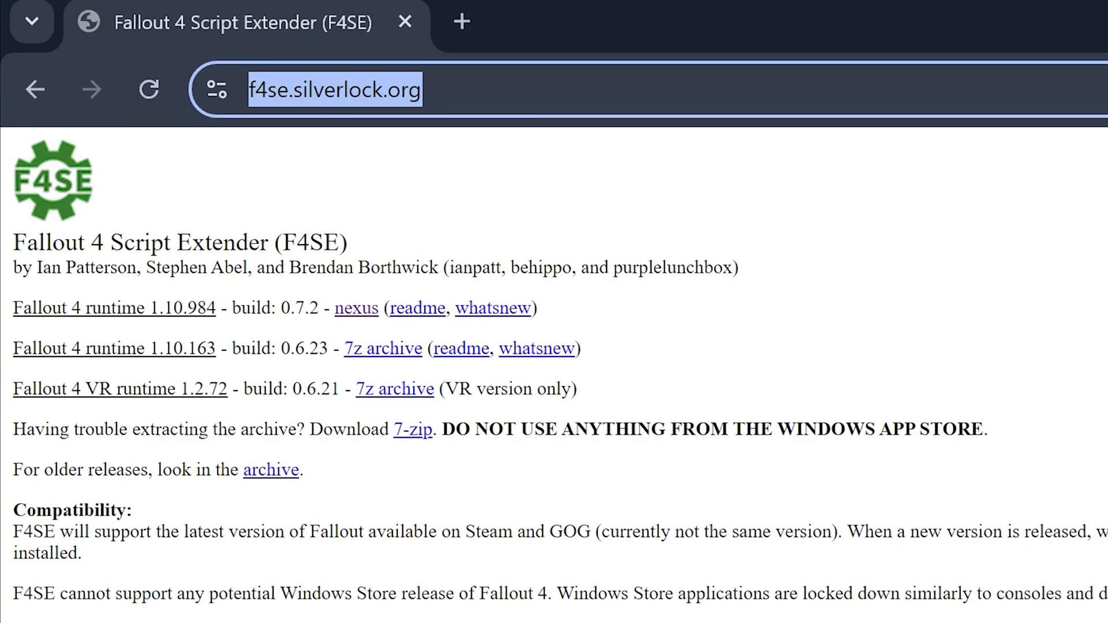
{"action": "left_click_drag", "start_coordinate": [12, 348], "coordinate": [221, 348]}
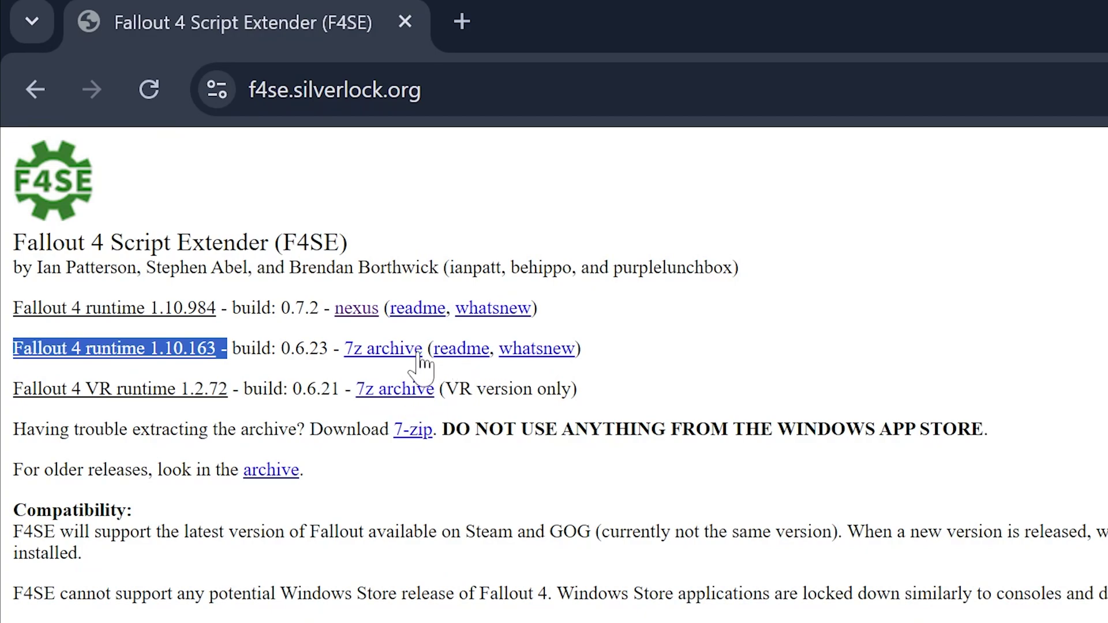
{"action": "left_click", "coordinate": [397, 351]}
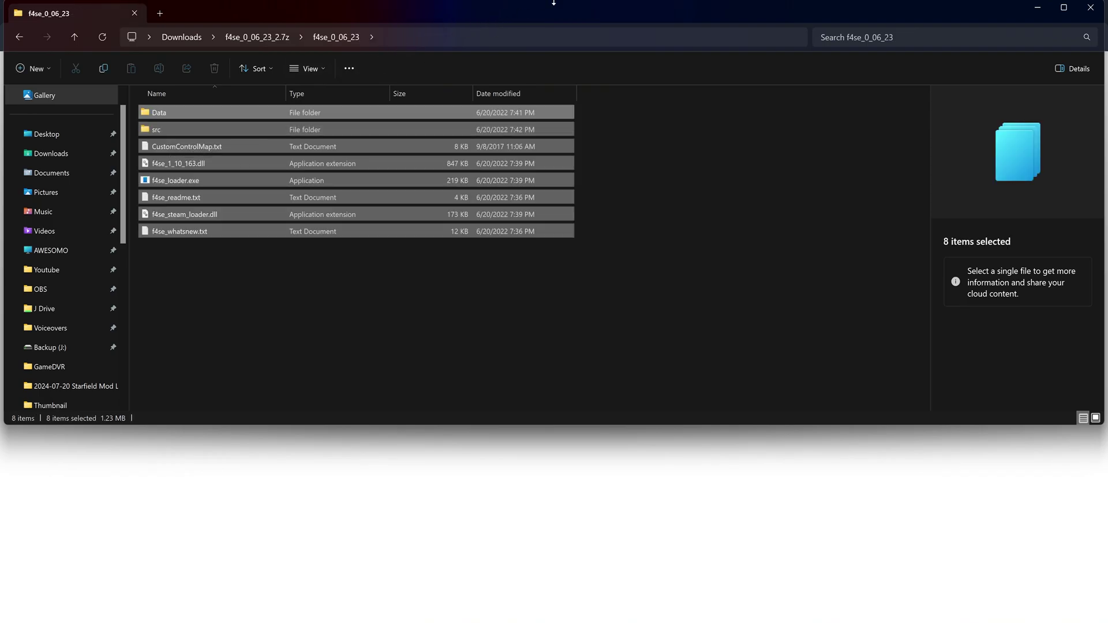
Step: Snap the f4se_0_06_23 folder window beside the Fallout 4 folder and copy all its files into Fallout 4
{"action": "left_click_drag", "start_coordinate": [498, 10], "coordinate": [0, 168]}
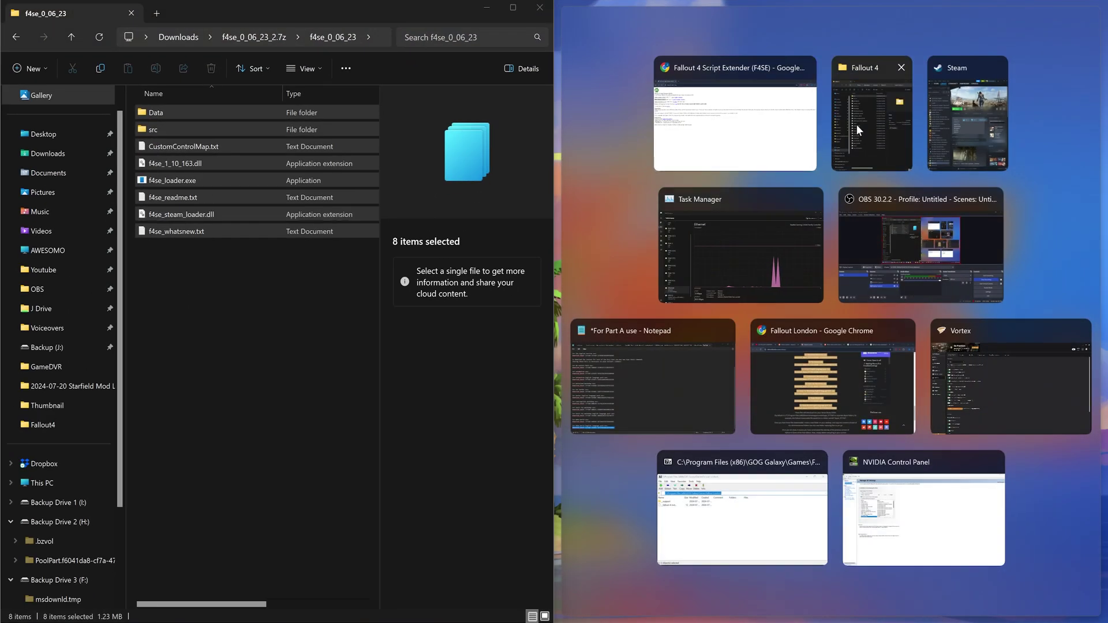
{"action": "left_click", "coordinate": [860, 122]}
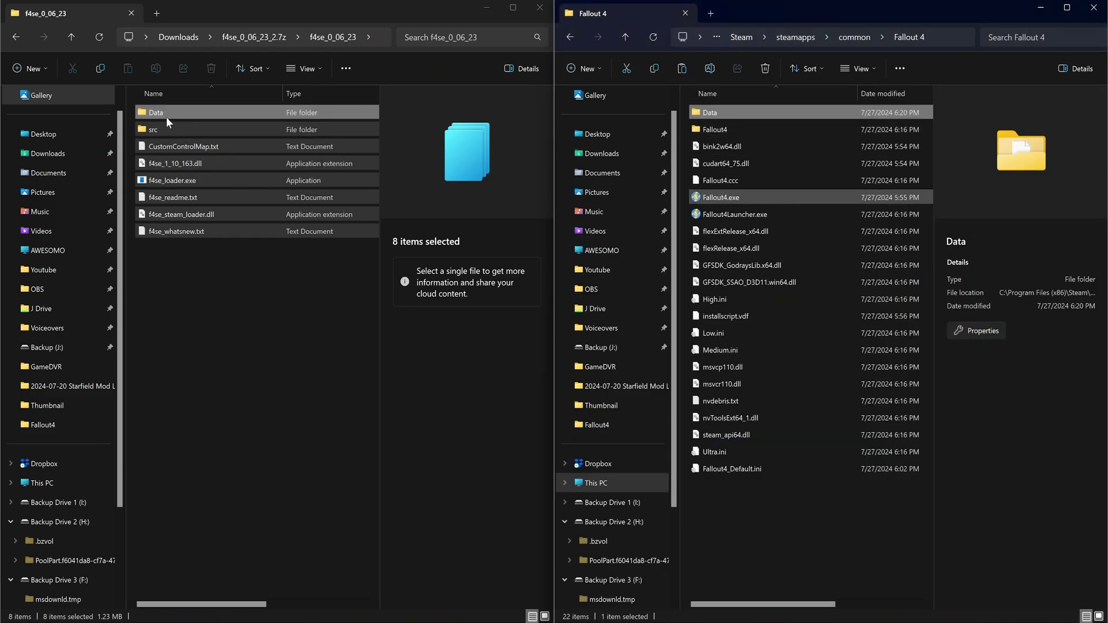
{"action": "left_click_drag", "start_coordinate": [166, 117], "coordinate": [617, 398]}
{"action": "right_click", "coordinate": [715, 504]}
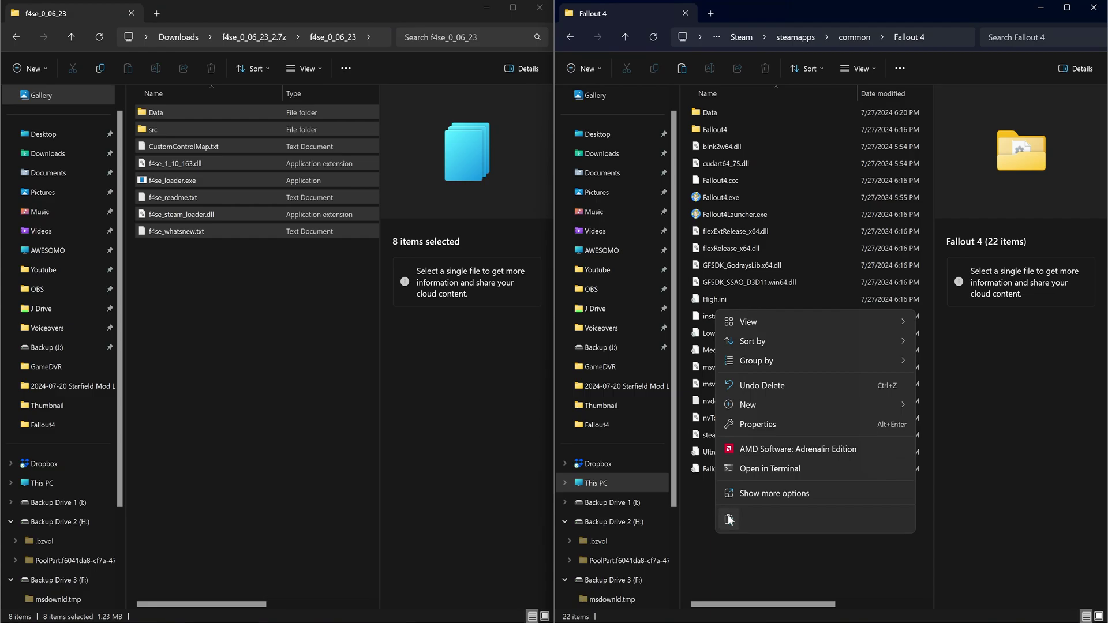
{"action": "key", "text": "Escape"}
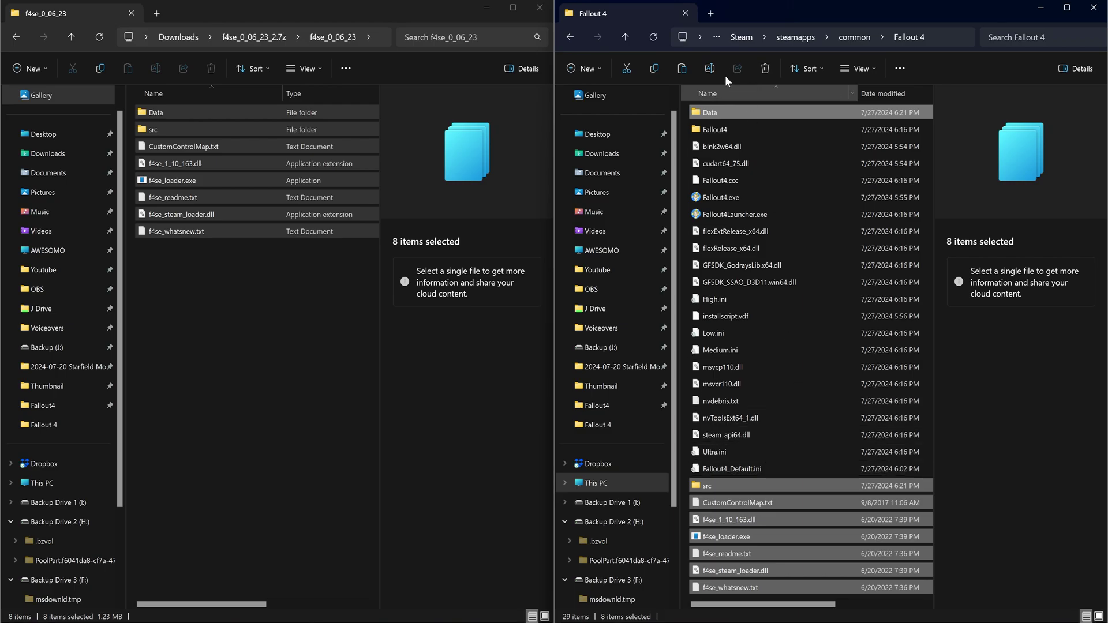
Step: Sort the Fallout 4 folder by name and launch the game with f4se_loader.exe
{"action": "left_click", "coordinate": [729, 94]}
{"action": "left_click", "coordinate": [729, 95]}
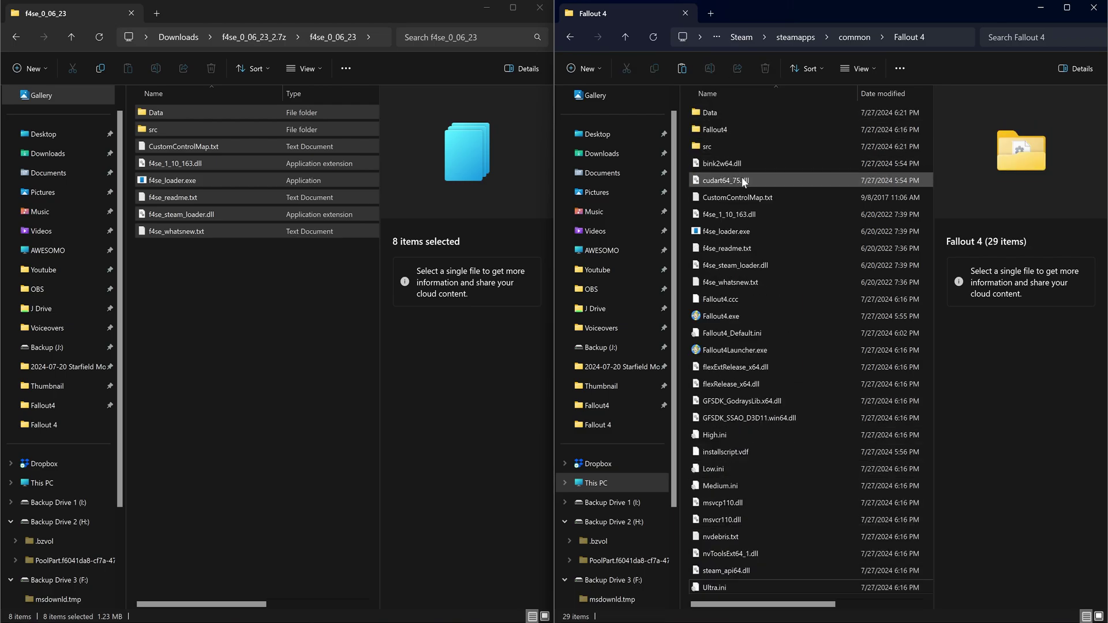
{"action": "left_click", "coordinate": [755, 231]}
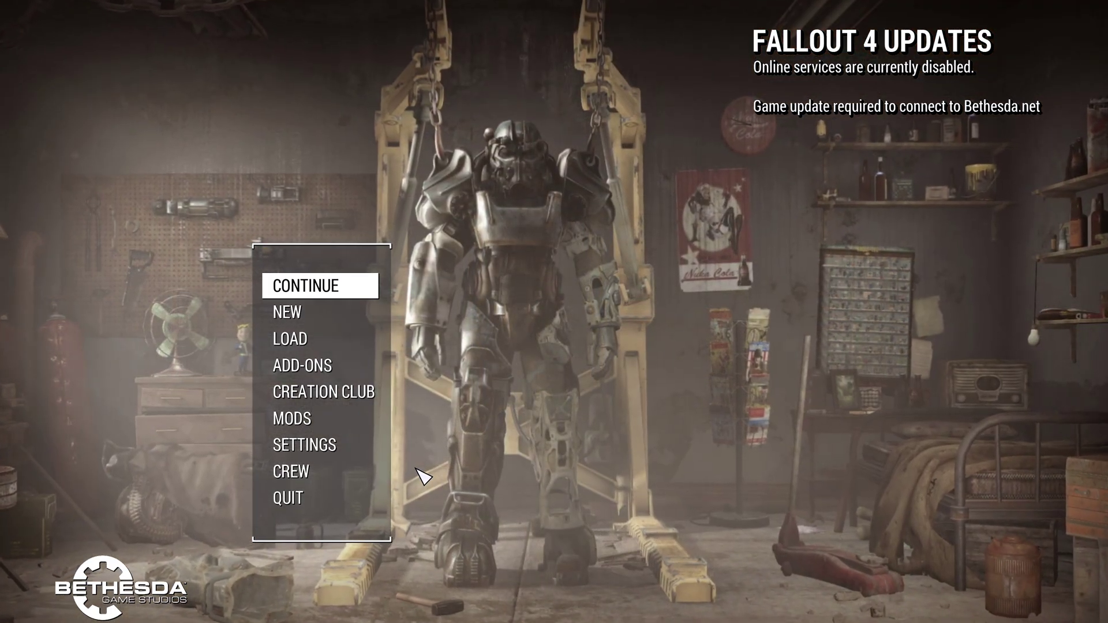
Step: Check the game and F4SE version in Fallout 4's settings, and quit to the desktop
{"action": "left_click", "coordinate": [354, 456]}
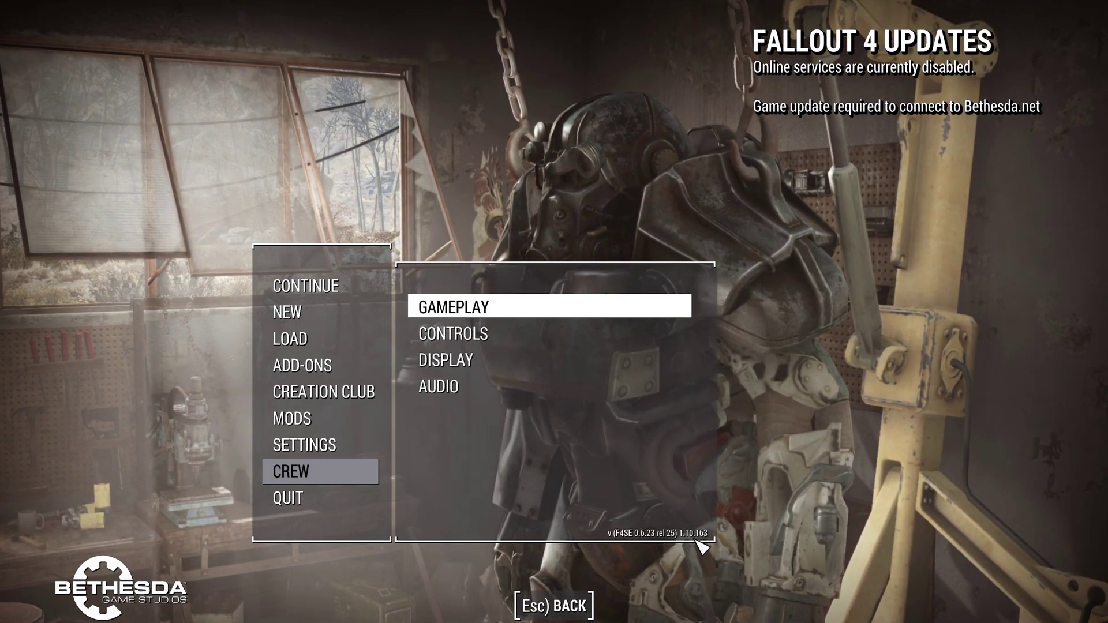
{"action": "left_click", "coordinate": [310, 507]}
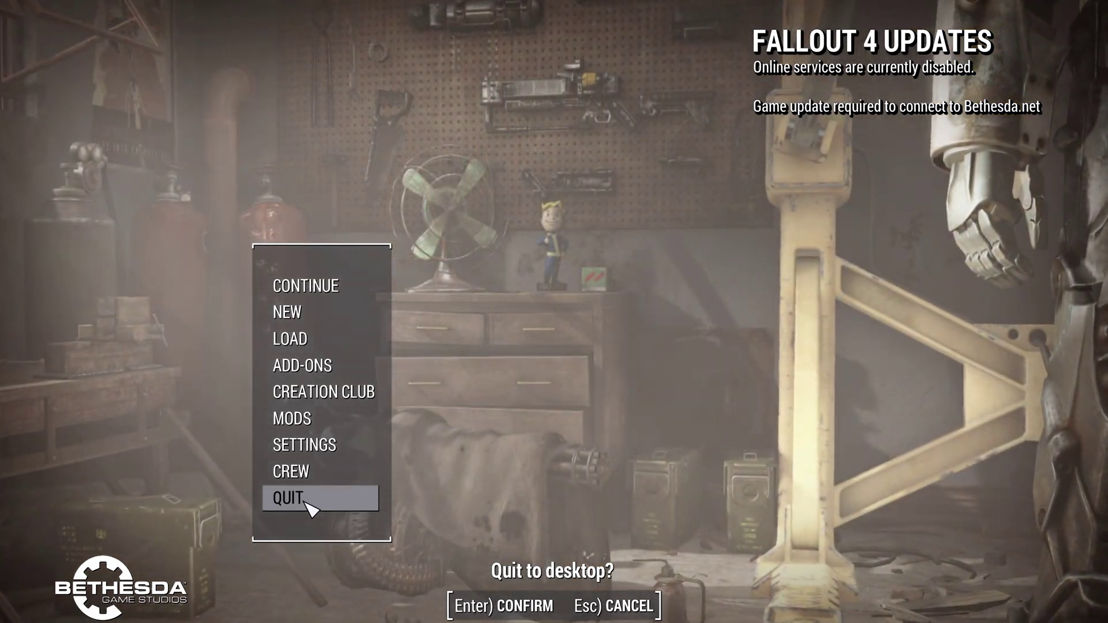
{"action": "key", "text": "Return"}
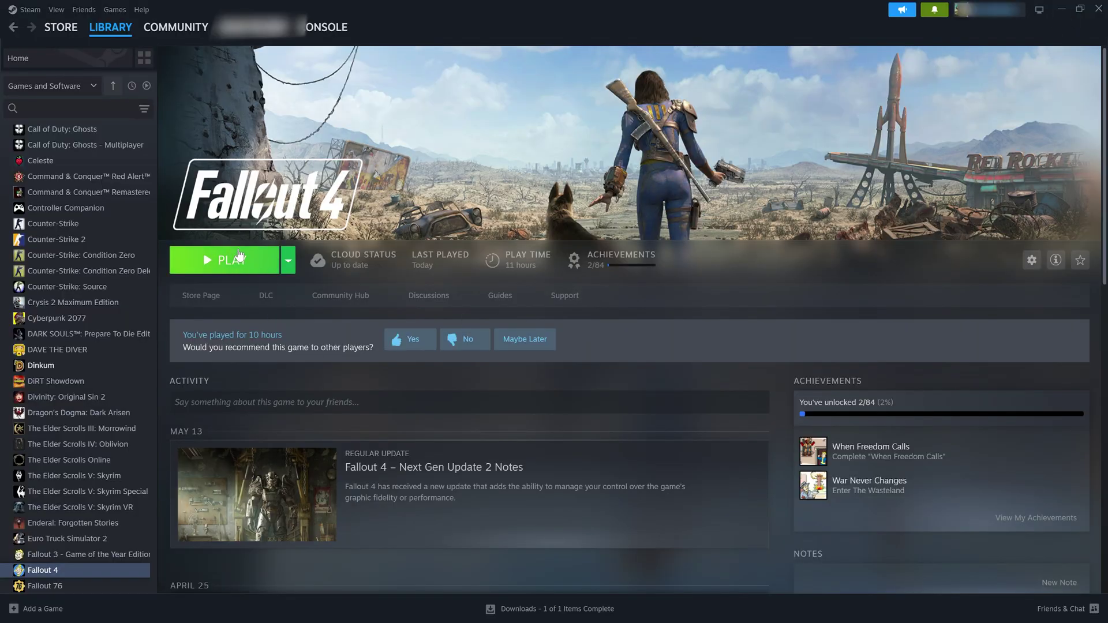
Step: Browse Fallout 4's local files from the Steam library and maximize the folder window
{"action": "left_click", "coordinate": [1031, 259]}
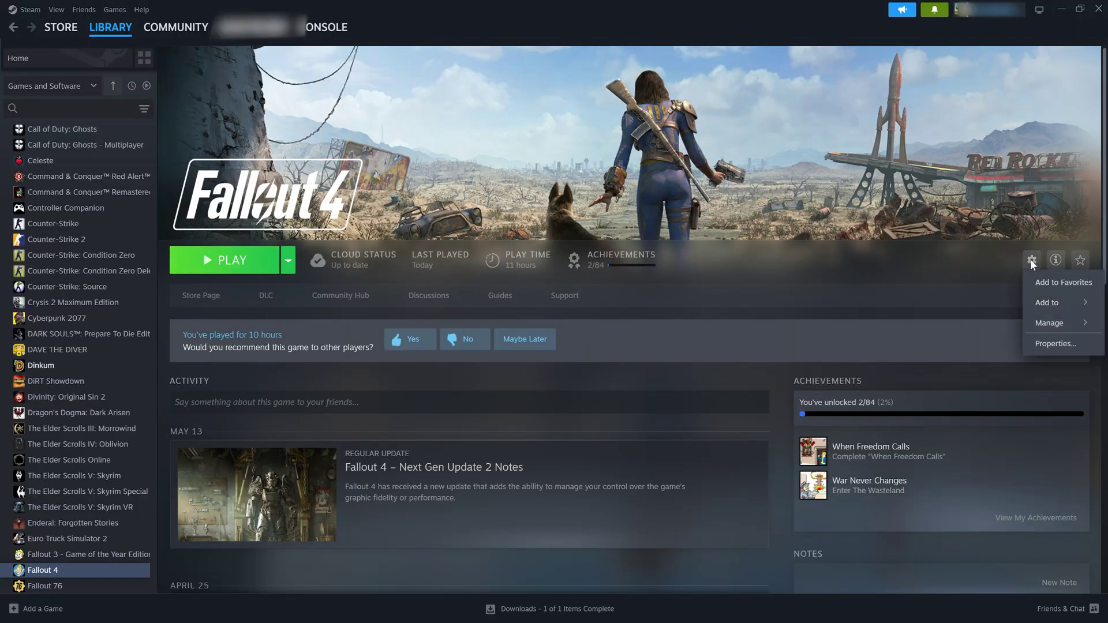
{"action": "mouse_move", "coordinate": [1050, 328]}
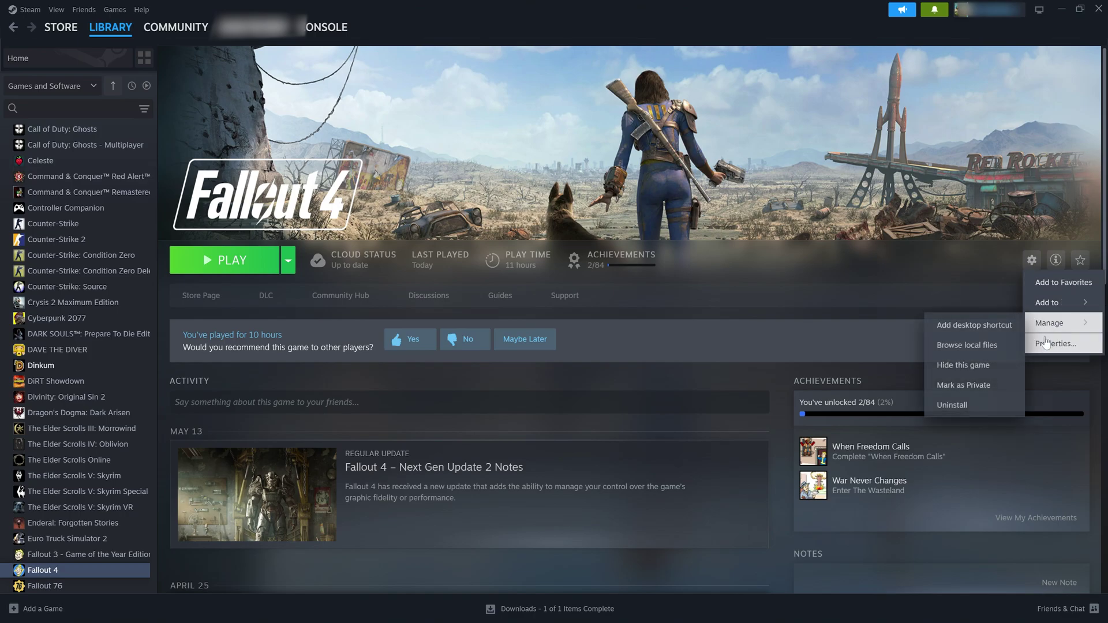
{"action": "left_click", "coordinate": [995, 346]}
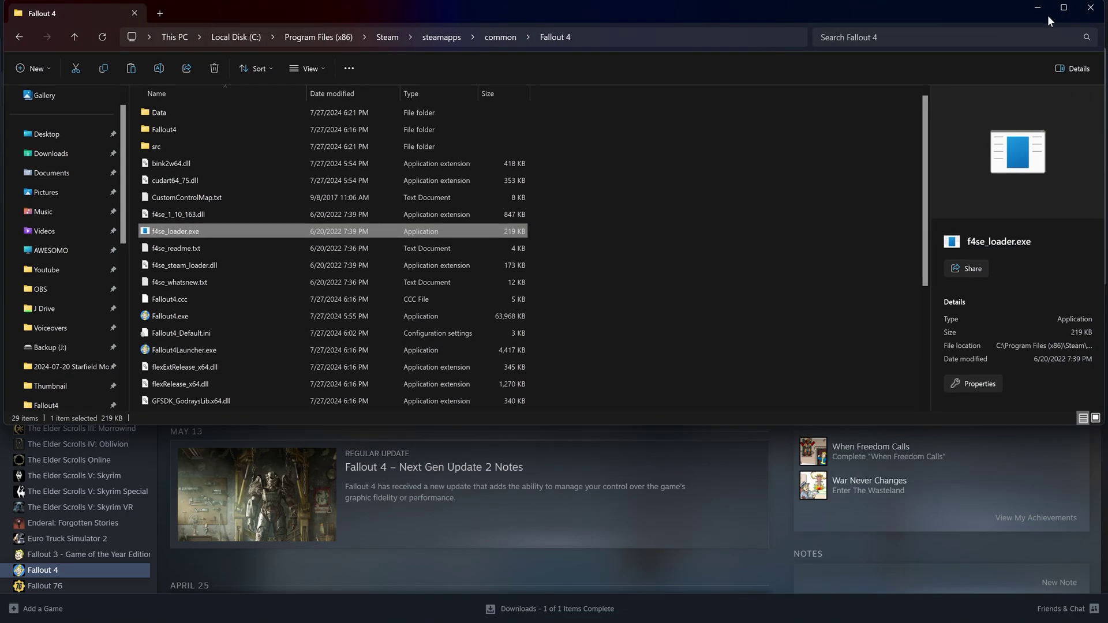
{"action": "double_click", "coordinate": [1015, 19]}
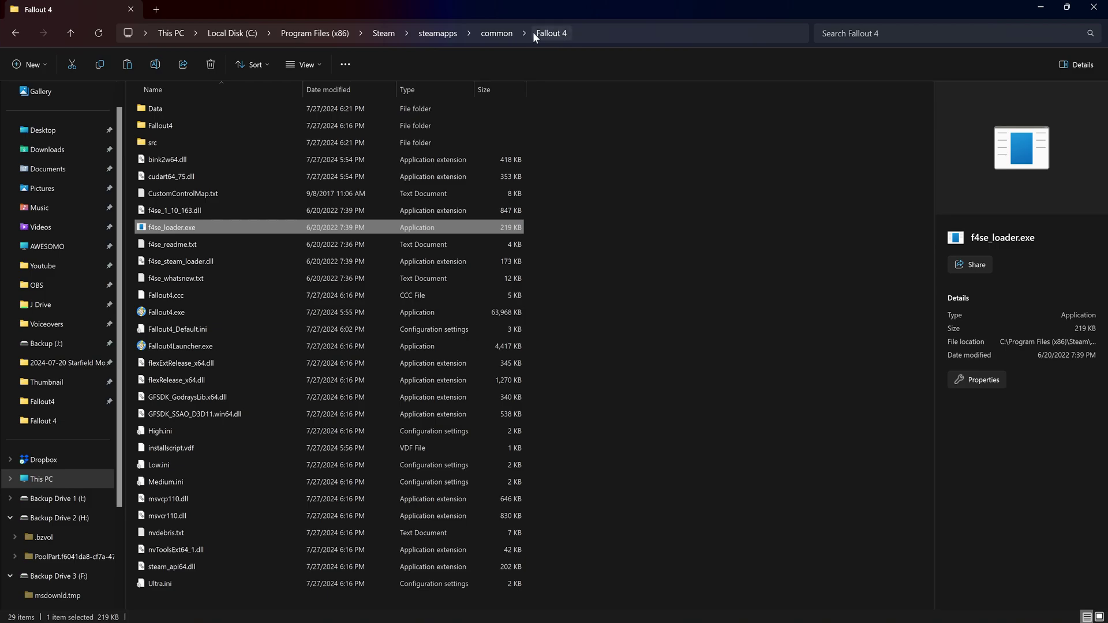
Step: Go up to the steamapps folder and set appmanifest_377160.acf to read-only in its properties
{"action": "left_click", "coordinate": [434, 33]}
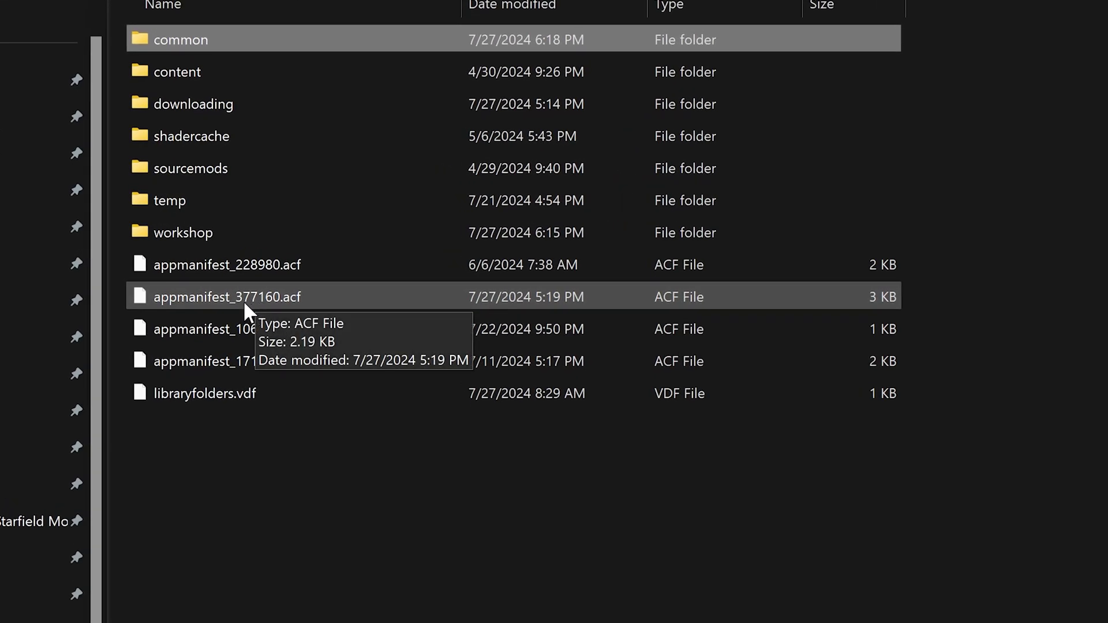
{"action": "right_click", "coordinate": [243, 300]}
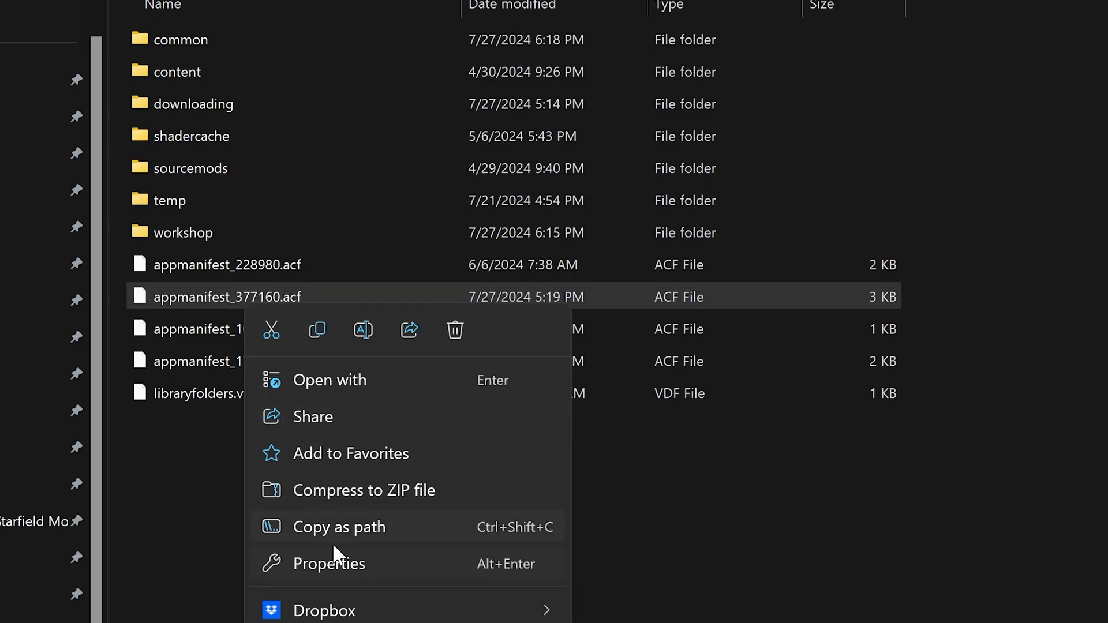
{"action": "left_click", "coordinate": [347, 562]}
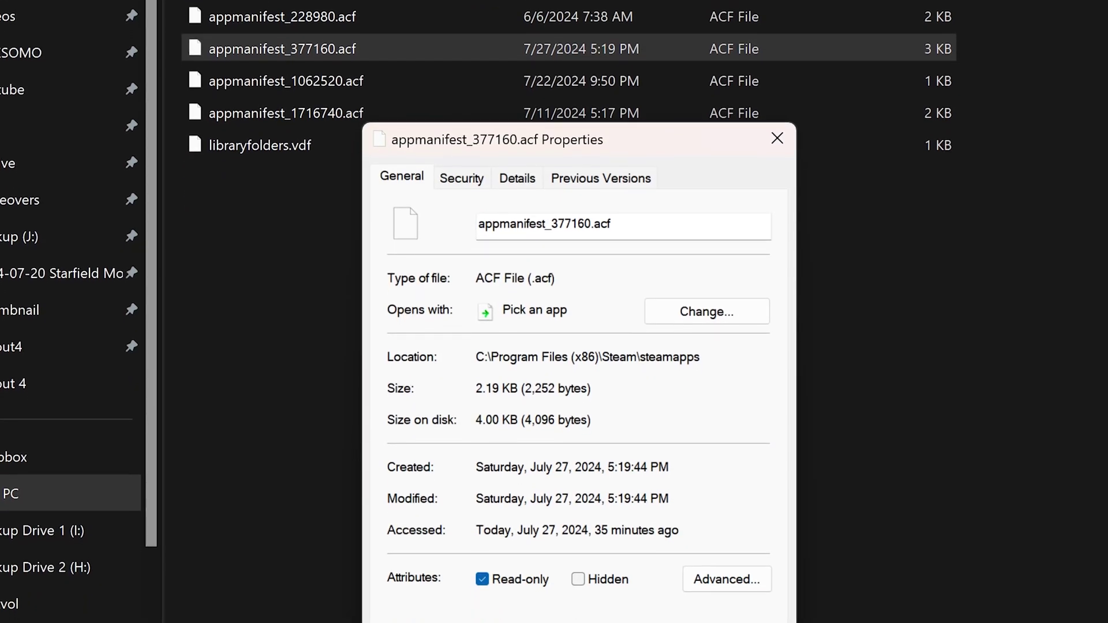
{"action": "left_click", "coordinate": [481, 595]}
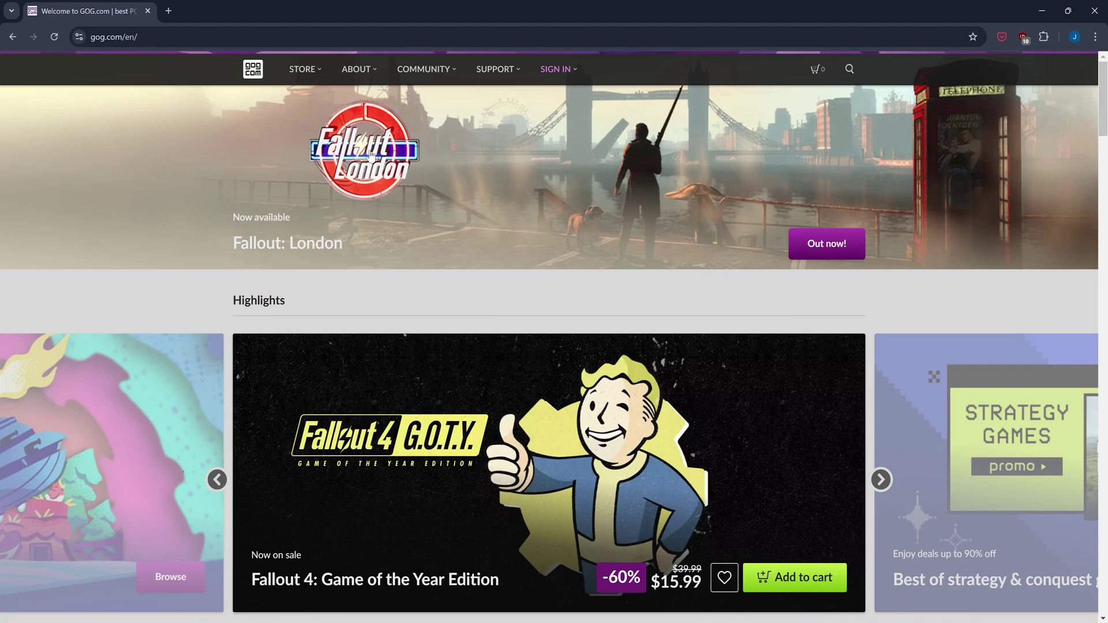
Step: Add the free Fallout: London to the cart on GOG.com and download GOG GALAXY 2.0
{"action": "left_click", "coordinate": [371, 153]}
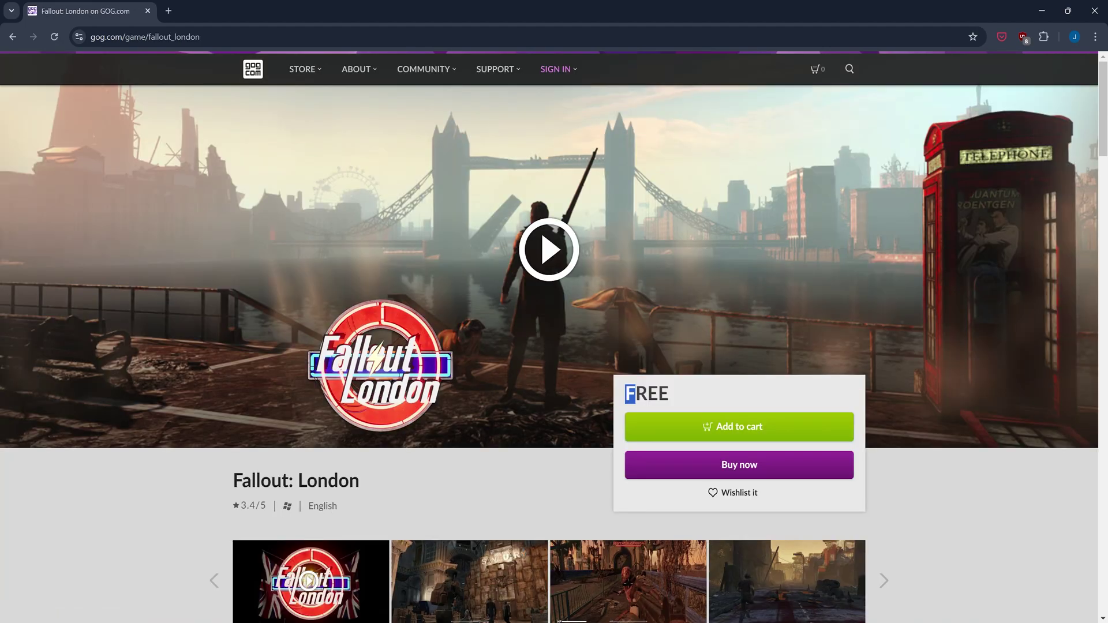
{"action": "left_click", "coordinate": [736, 429]}
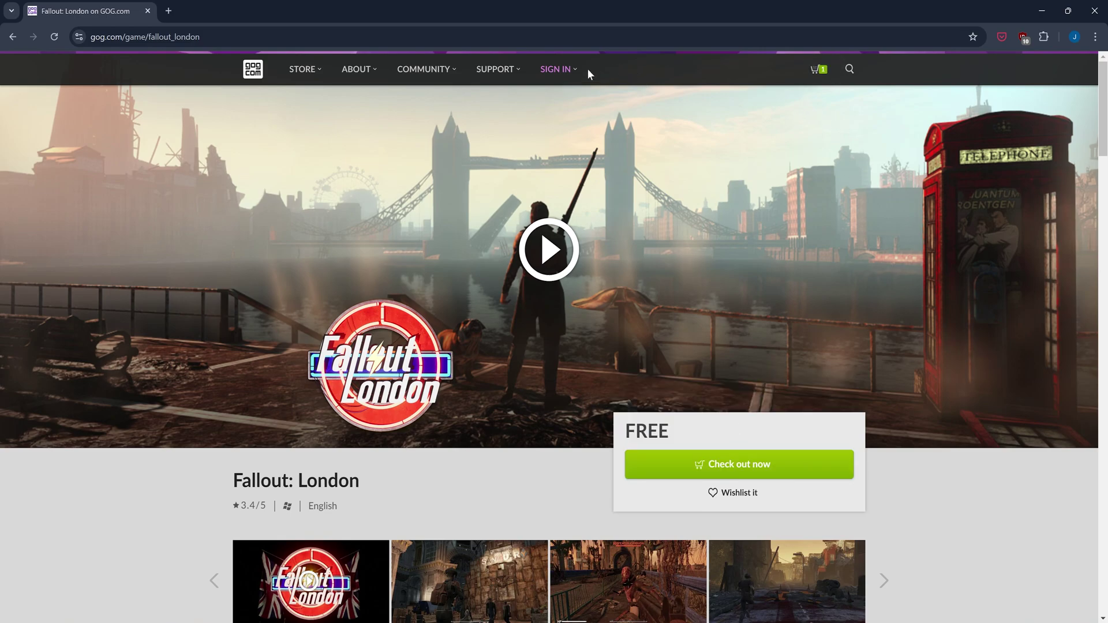
{"action": "mouse_move", "coordinate": [560, 71]}
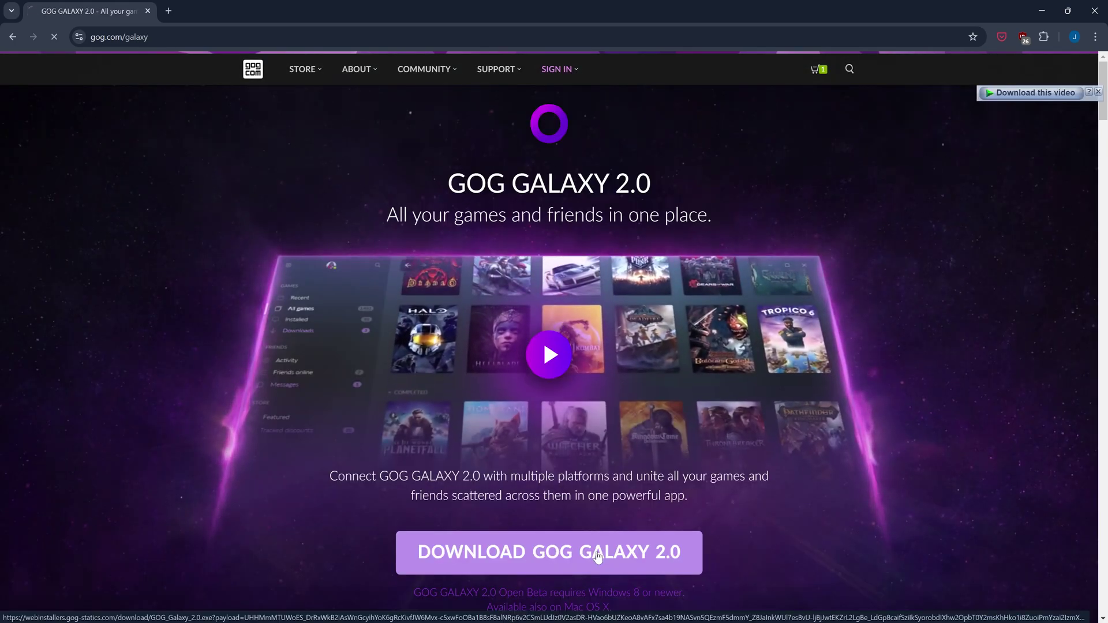
{"action": "left_click", "coordinate": [624, 369]}
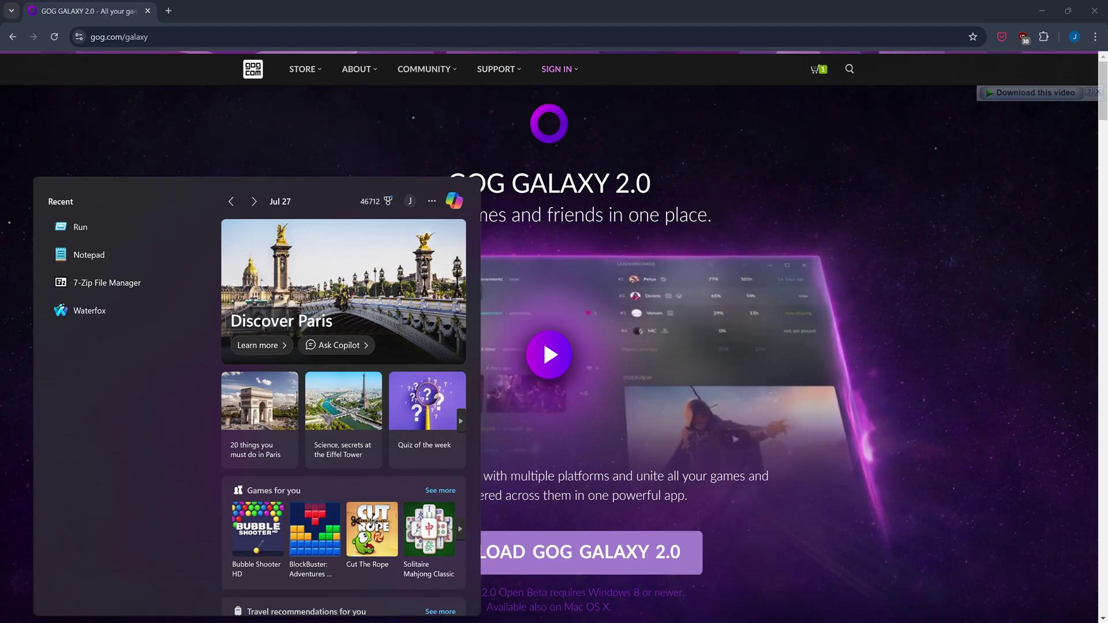
Step: Search Windows for "gog" and launch the GOG GALAXY app
{"action": "type", "text": "gog"}
{"action": "key", "text": "BackSpace"}
{"action": "key", "text": "BackSpace"}
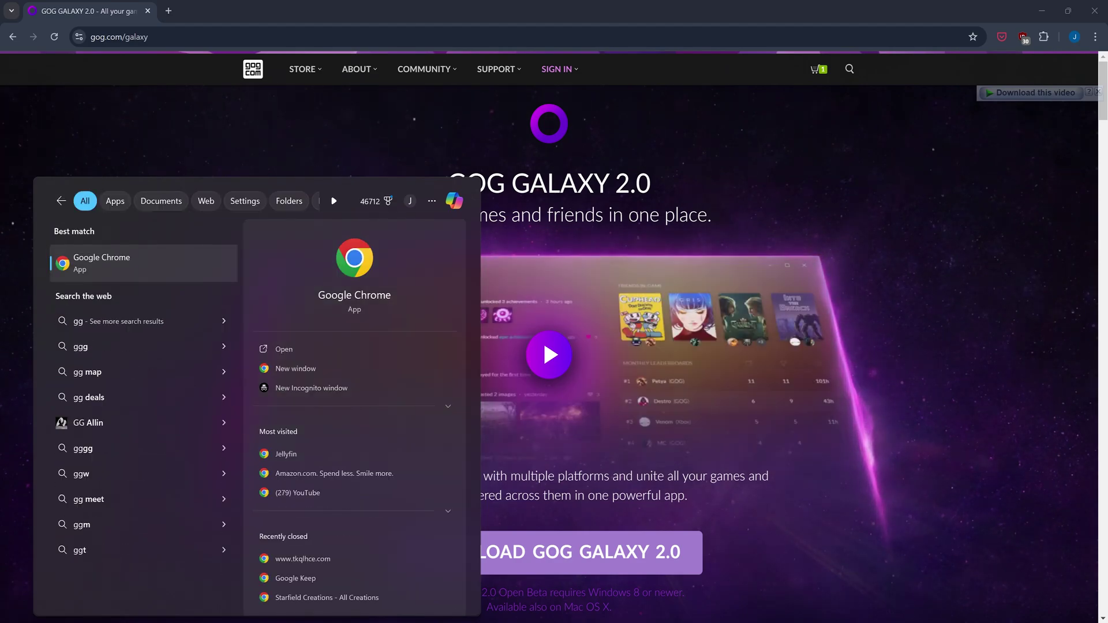
{"action": "type", "text": "og"}
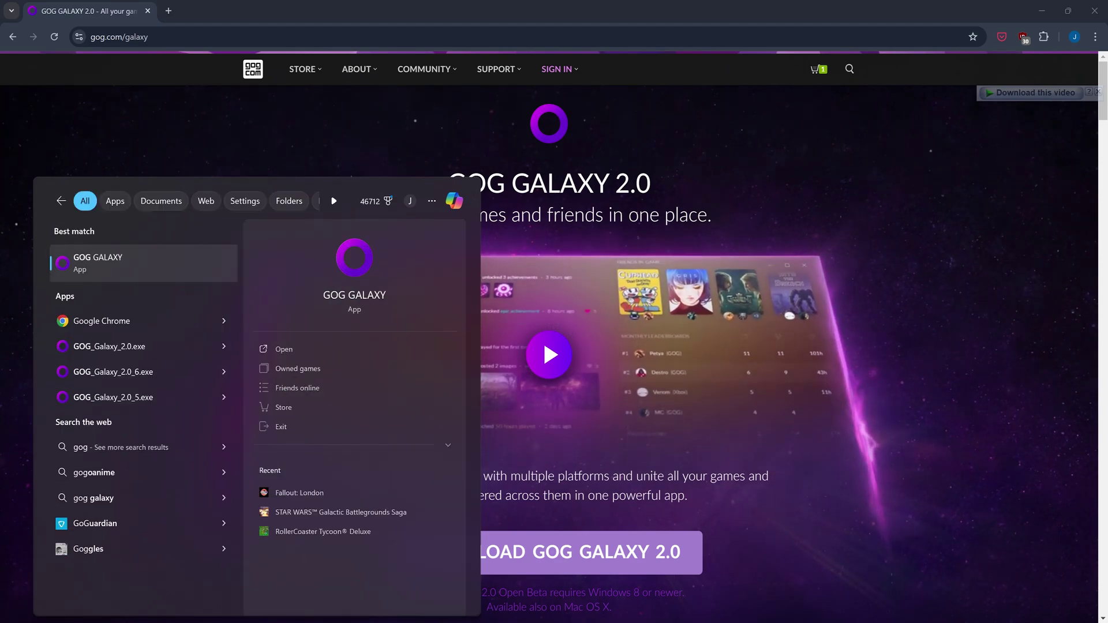
{"action": "left_click", "coordinate": [107, 277]}
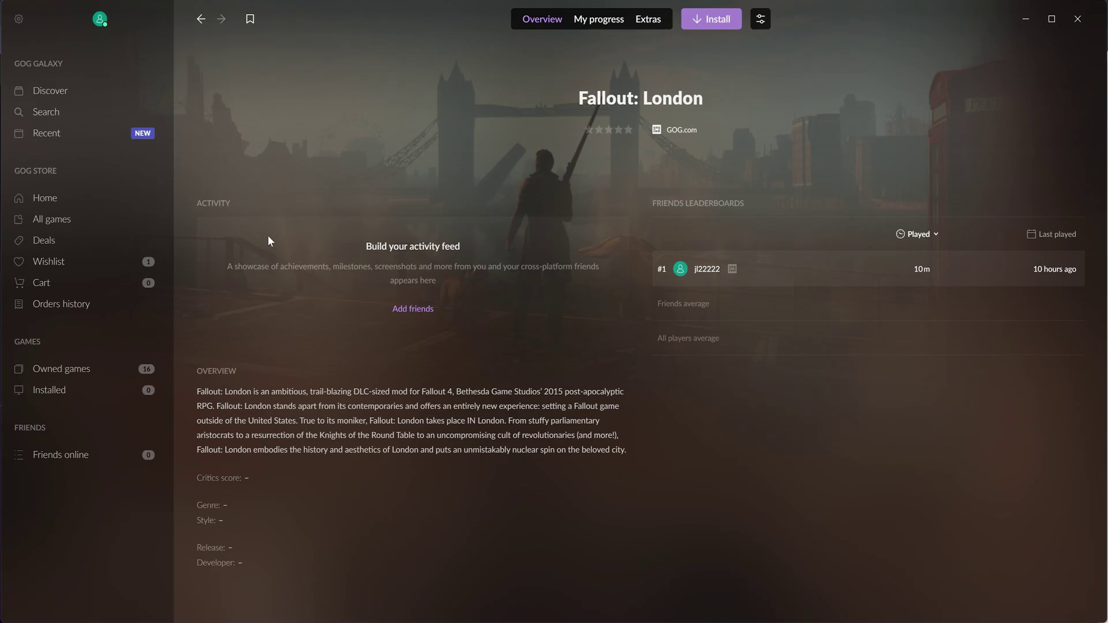
Step: Open Fallout: London from the owned games and install it to C:\Program Files (x86)\GOG Galaxy\Games
{"action": "left_click", "coordinate": [59, 291]}
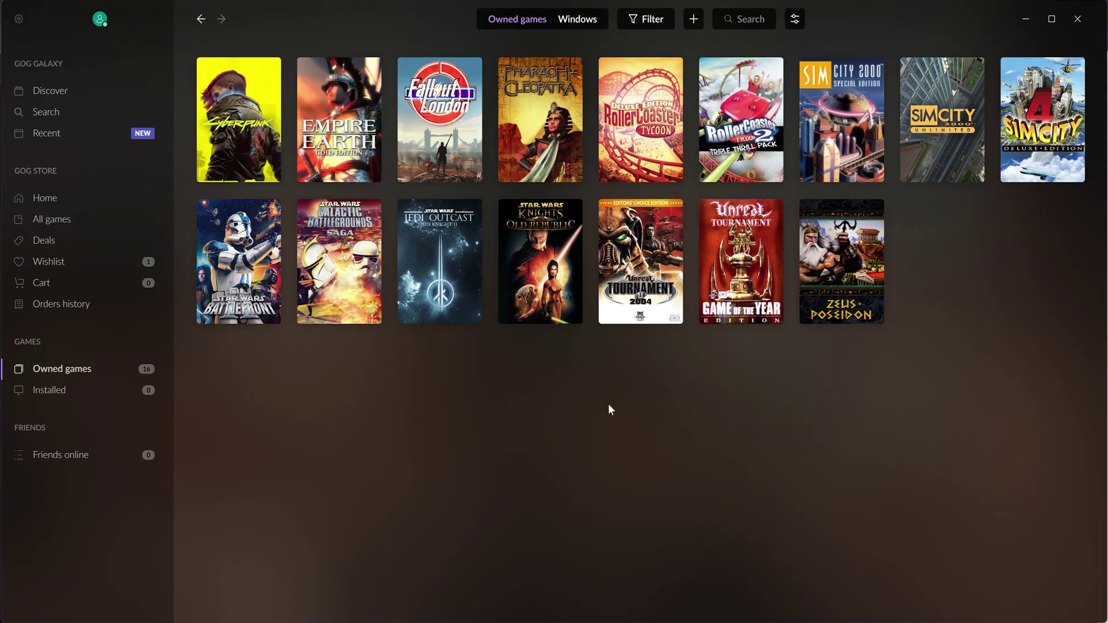
{"action": "left_click", "coordinate": [457, 131]}
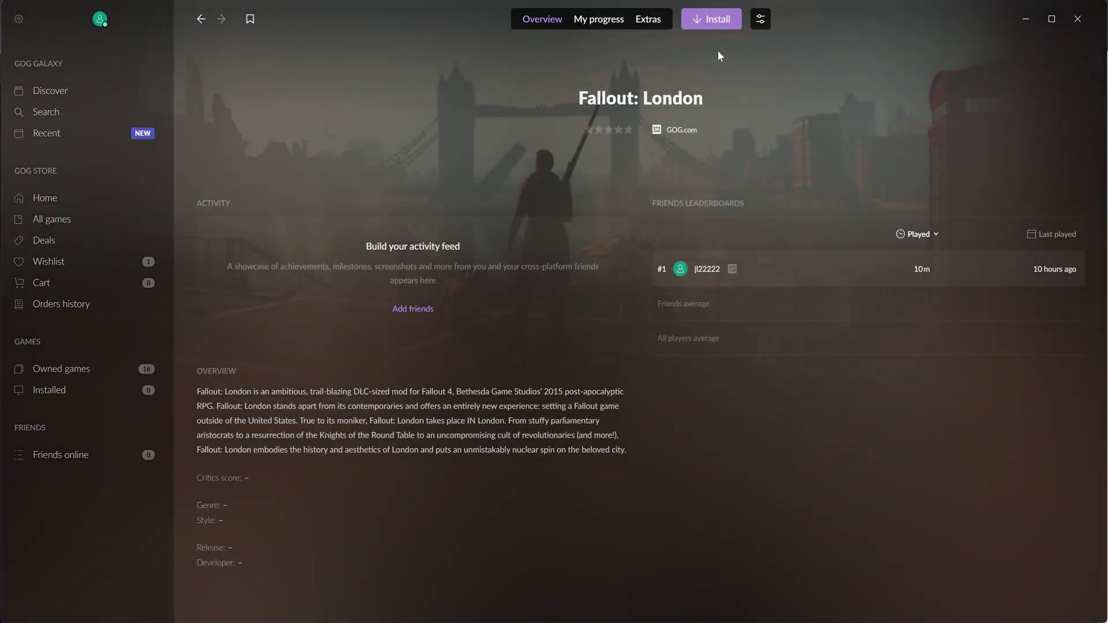
{"action": "left_click", "coordinate": [713, 25]}
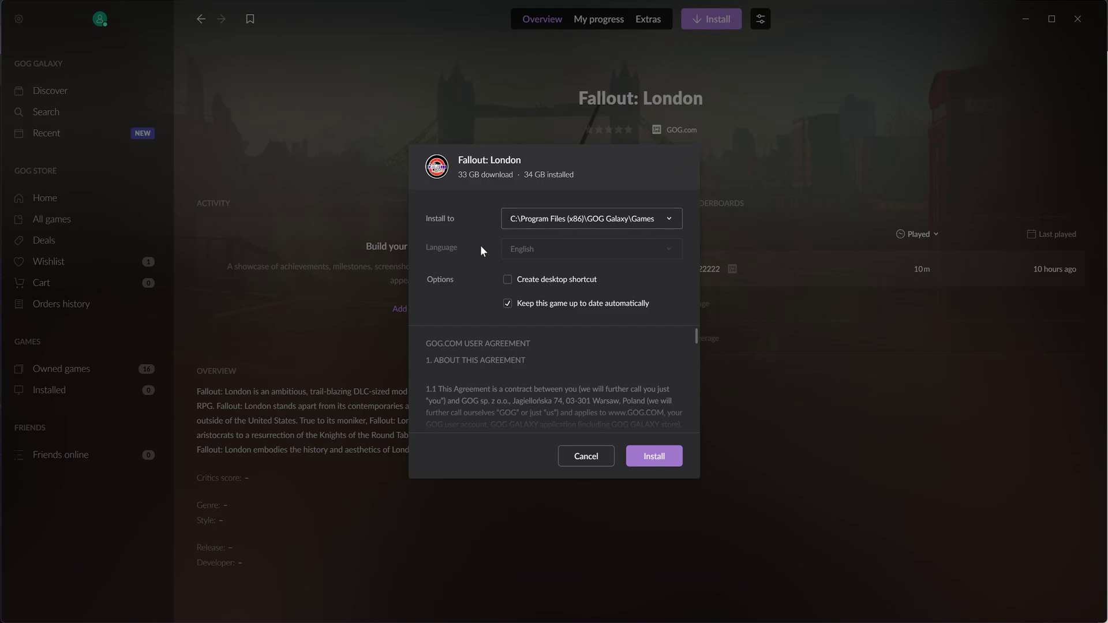
{"action": "left_click", "coordinate": [649, 461]}
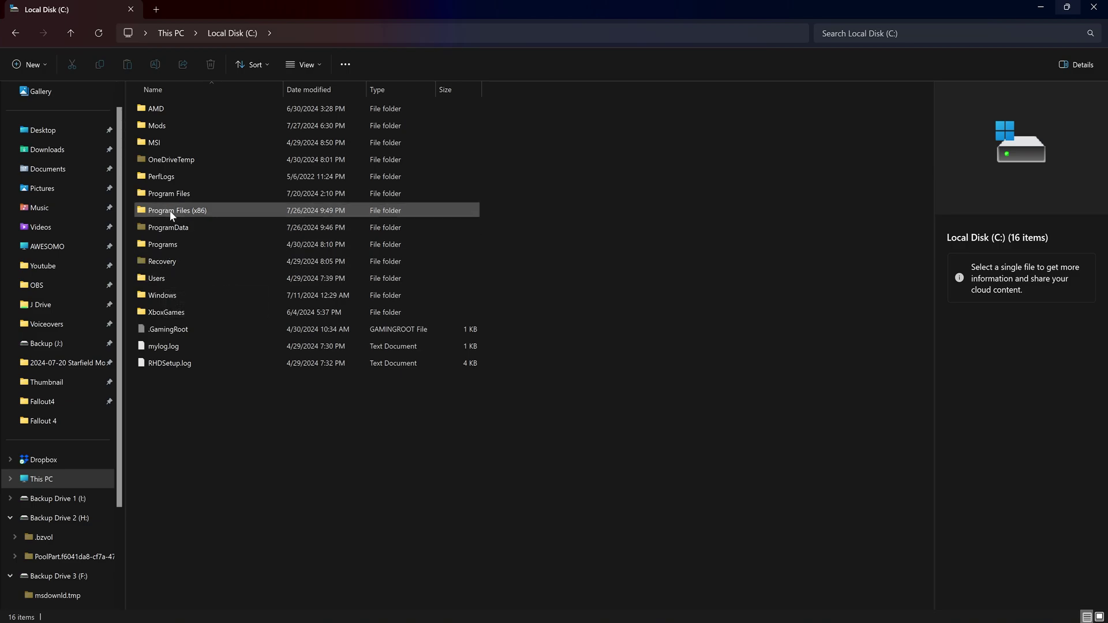
Step: Browse to the Fallout London folder in C:\Program Files (x86)\GOG Galaxy\Games in File Explorer
{"action": "double_click", "coordinate": [169, 210]}
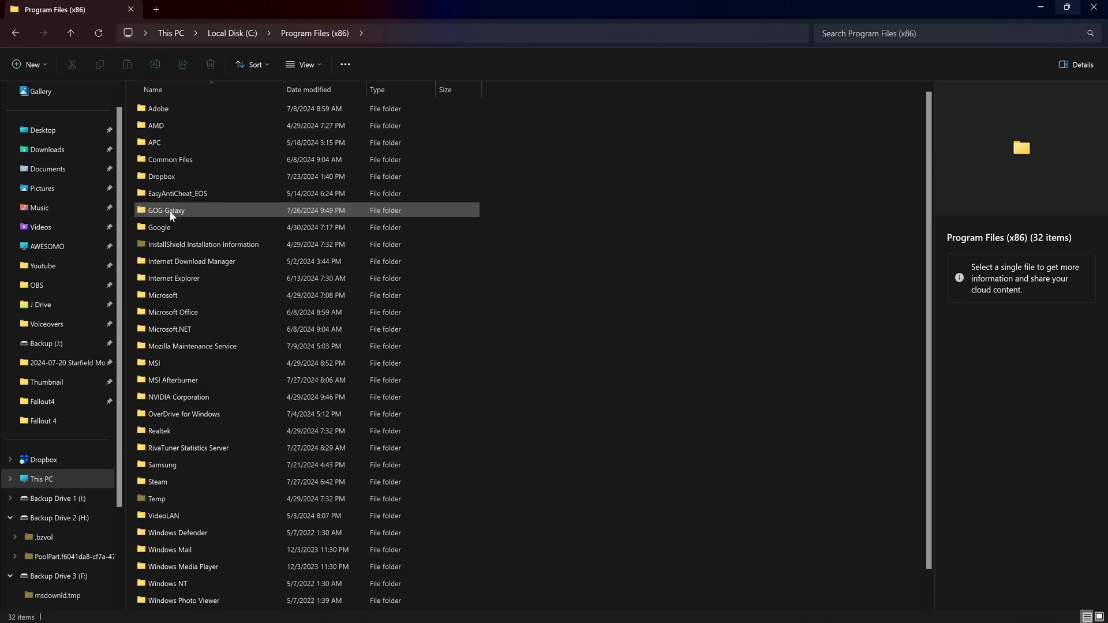
{"action": "double_click", "coordinate": [170, 210]}
{"action": "double_click", "coordinate": [163, 143]}
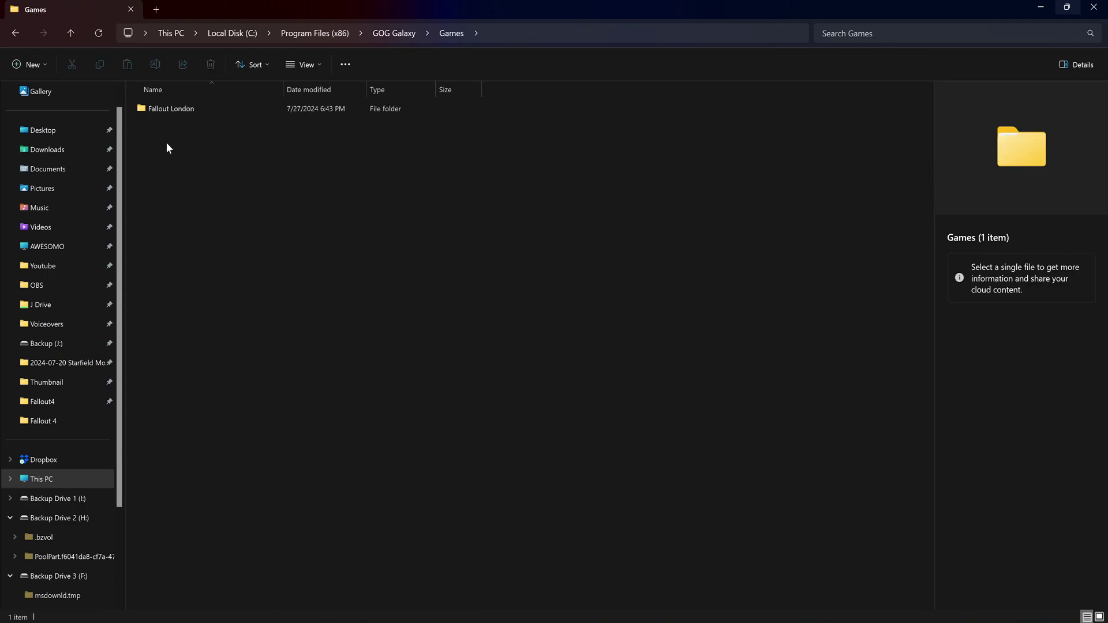
{"action": "double_click", "coordinate": [171, 108]}
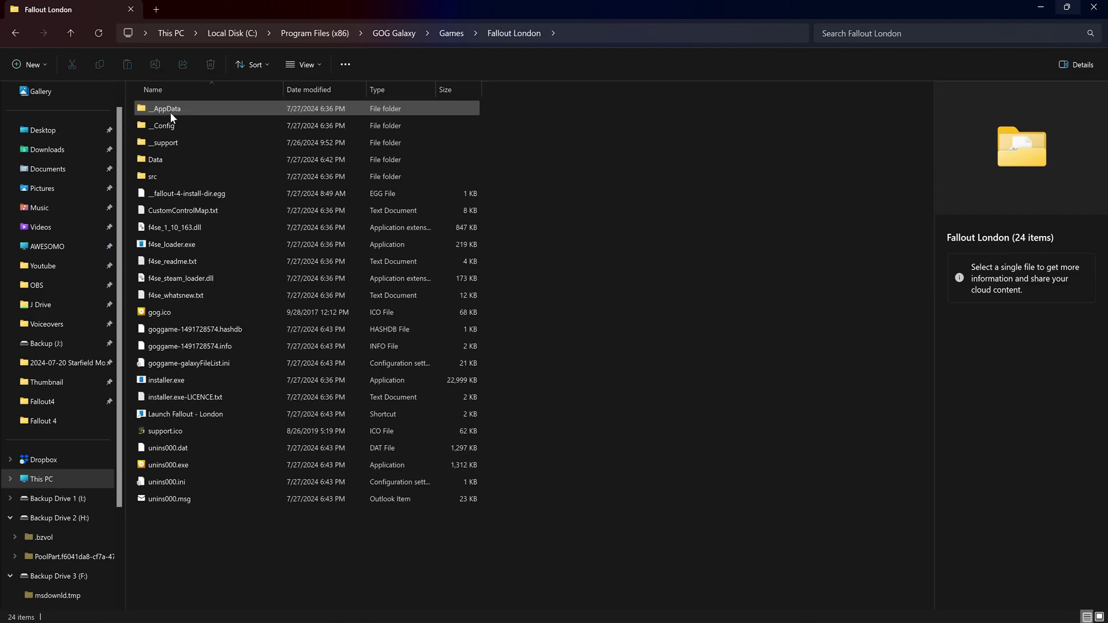
Step: Compress Fallout London's Data folder into Data.zip with 7-Zip and close the 7-Zip window
{"action": "left_click", "coordinate": [168, 161]}
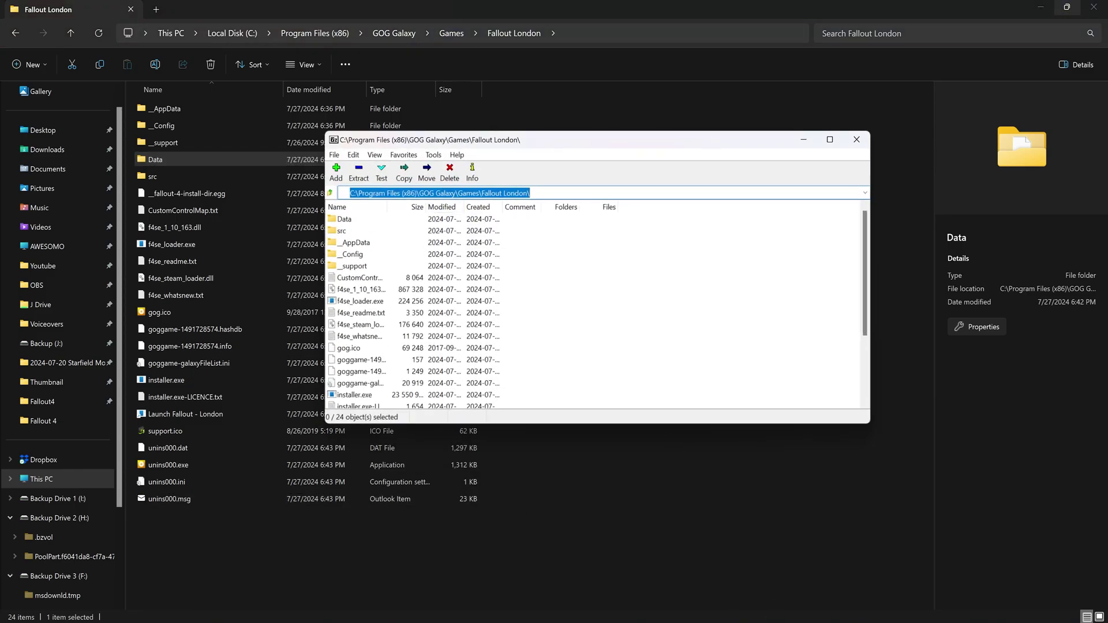
{"action": "left_click", "coordinate": [345, 220]}
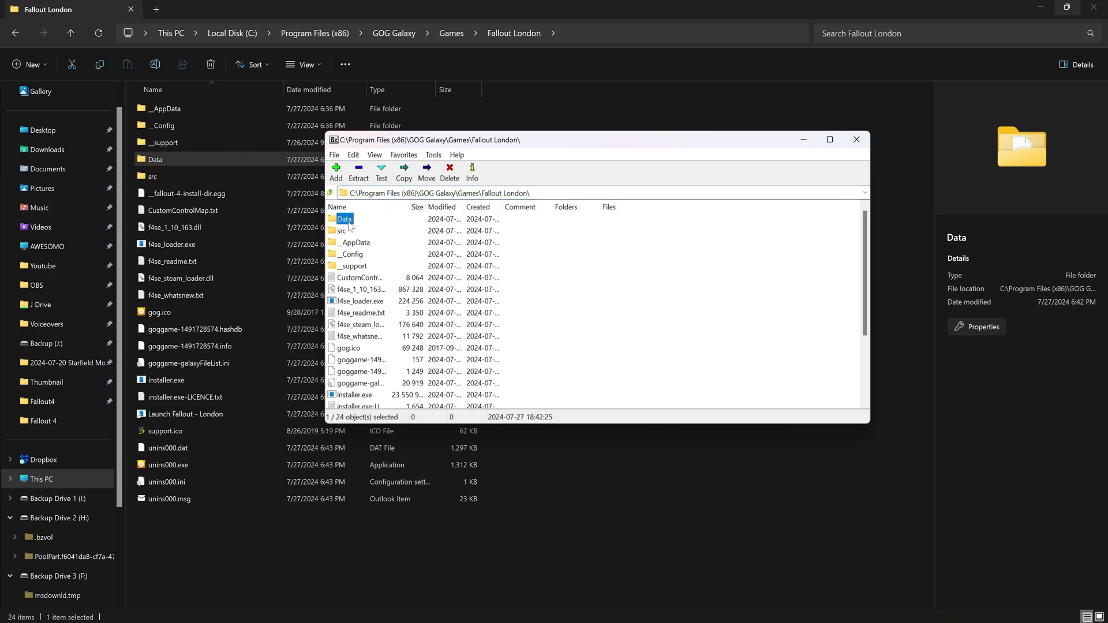
{"action": "right_click", "coordinate": [345, 223]}
{"action": "mouse_move", "coordinate": [406, 234]}
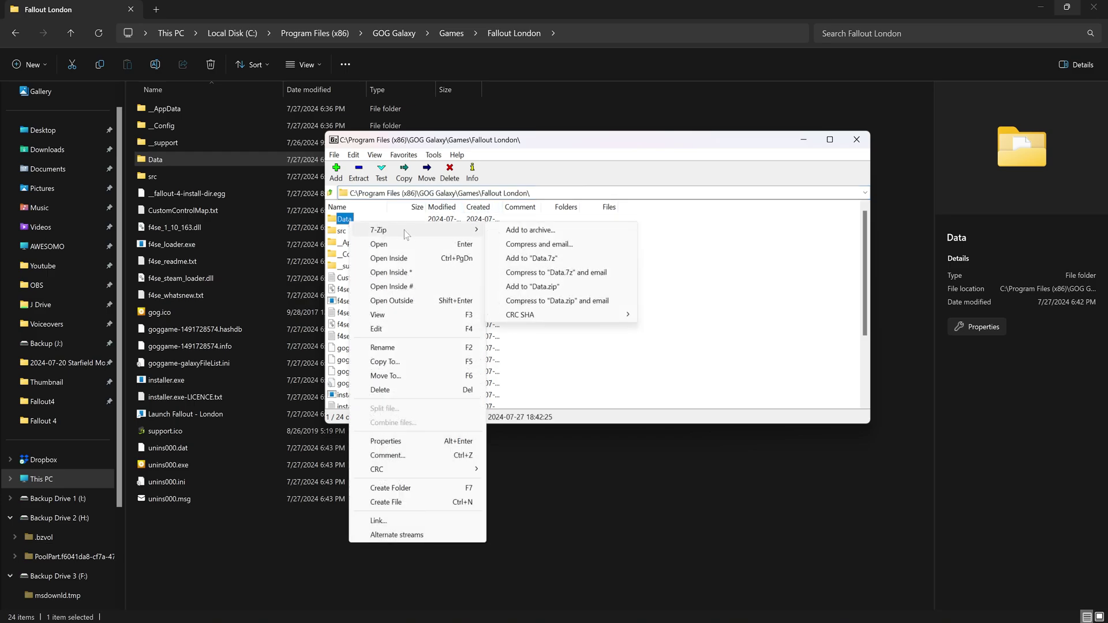
{"action": "left_click", "coordinate": [560, 288]}
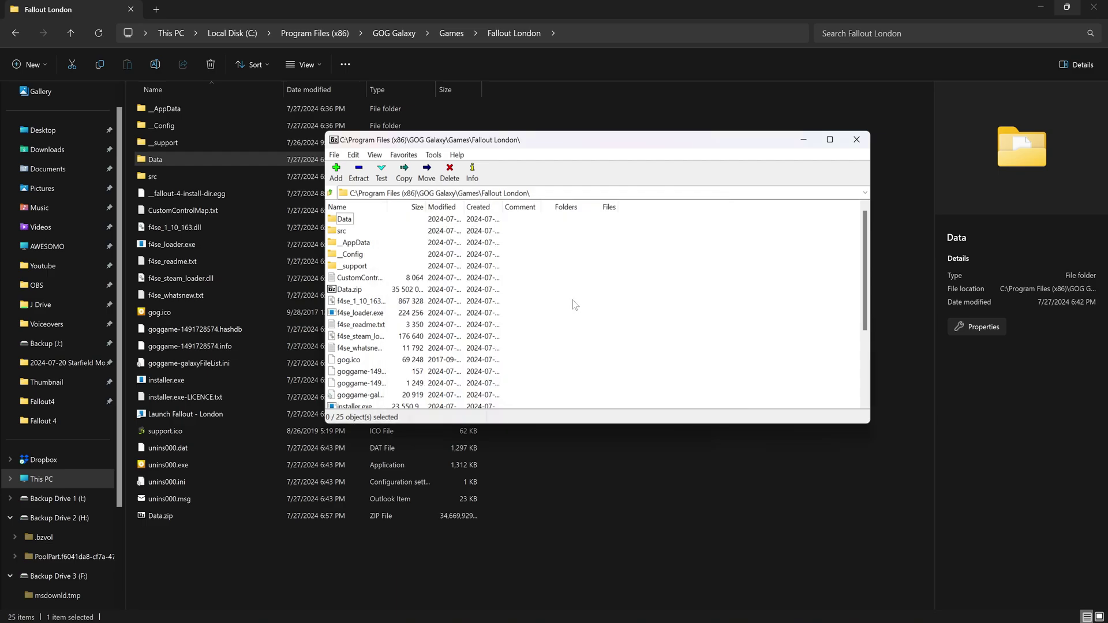
{"action": "left_click", "coordinate": [856, 140]}
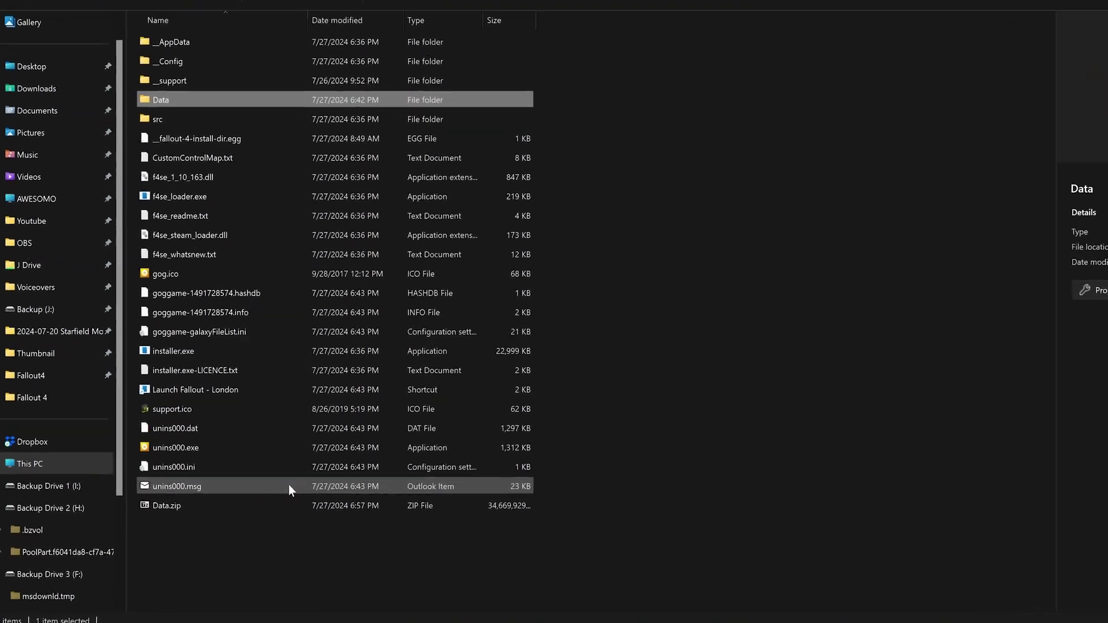
Step: Rename Data.zip in the Fallout London folder as Fallout London.zip
{"action": "left_click", "coordinate": [166, 515]}
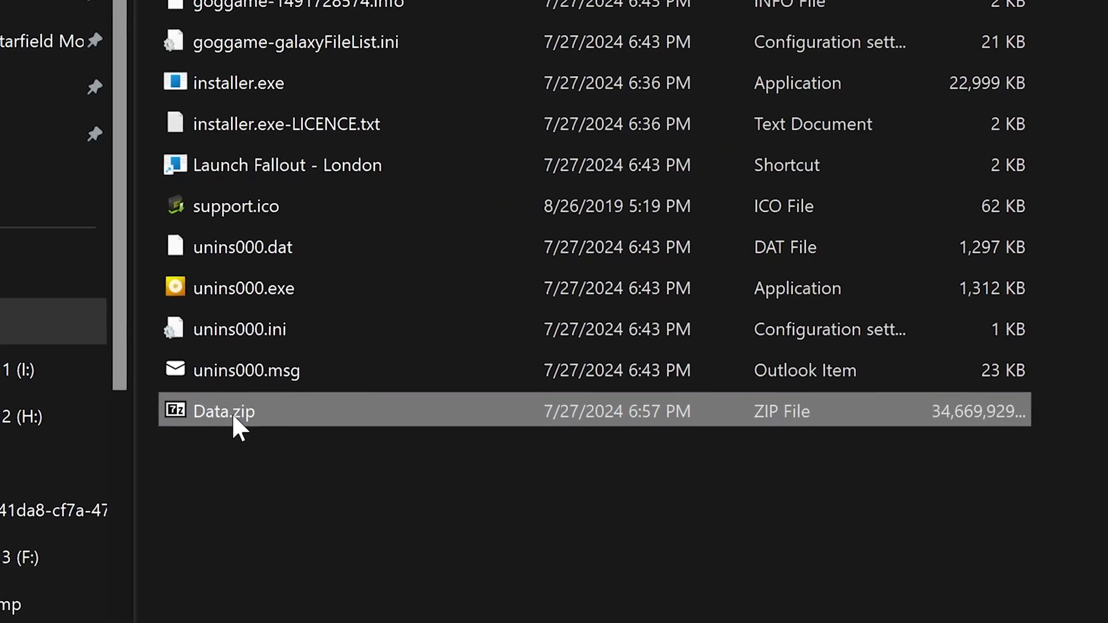
{"action": "left_click", "coordinate": [238, 388]}
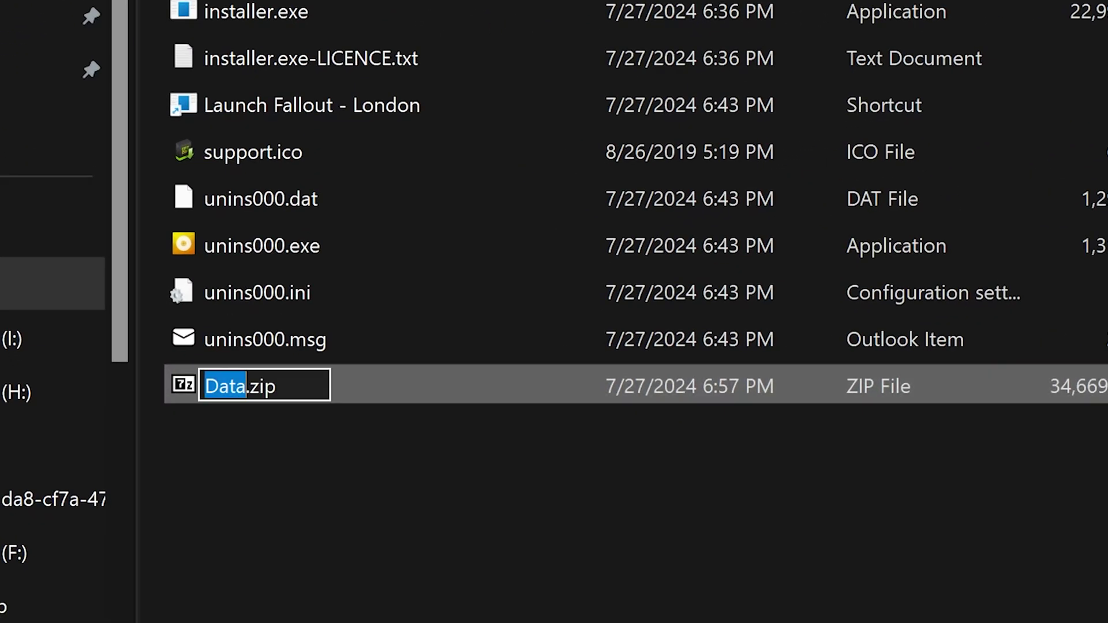
{"action": "type", "text": "Fal"}
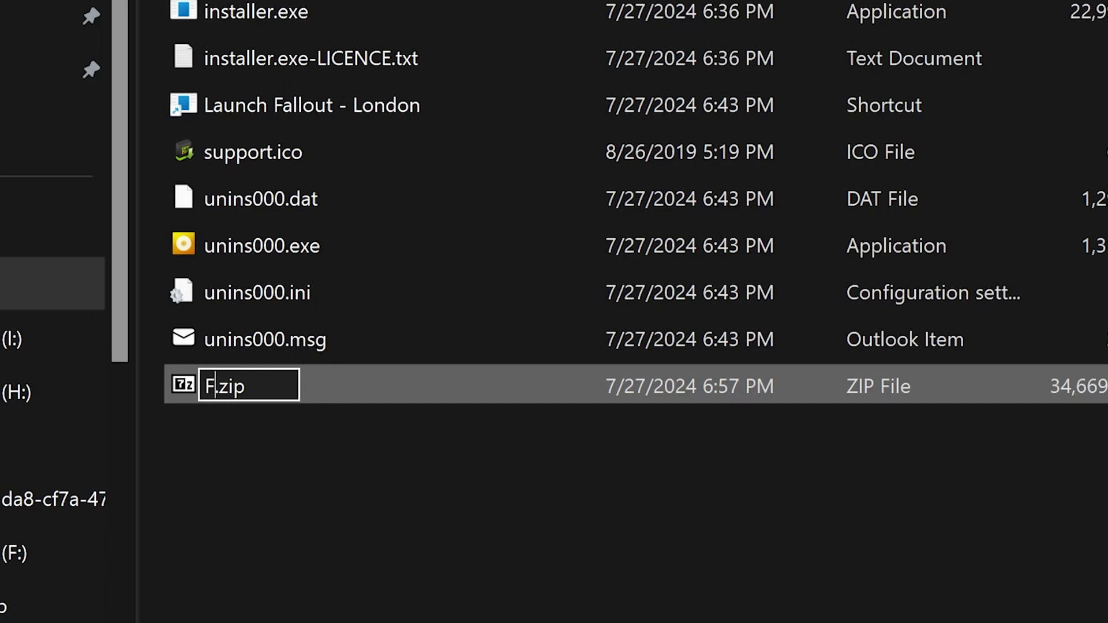
{"action": "type", "text": "lout Lond"}
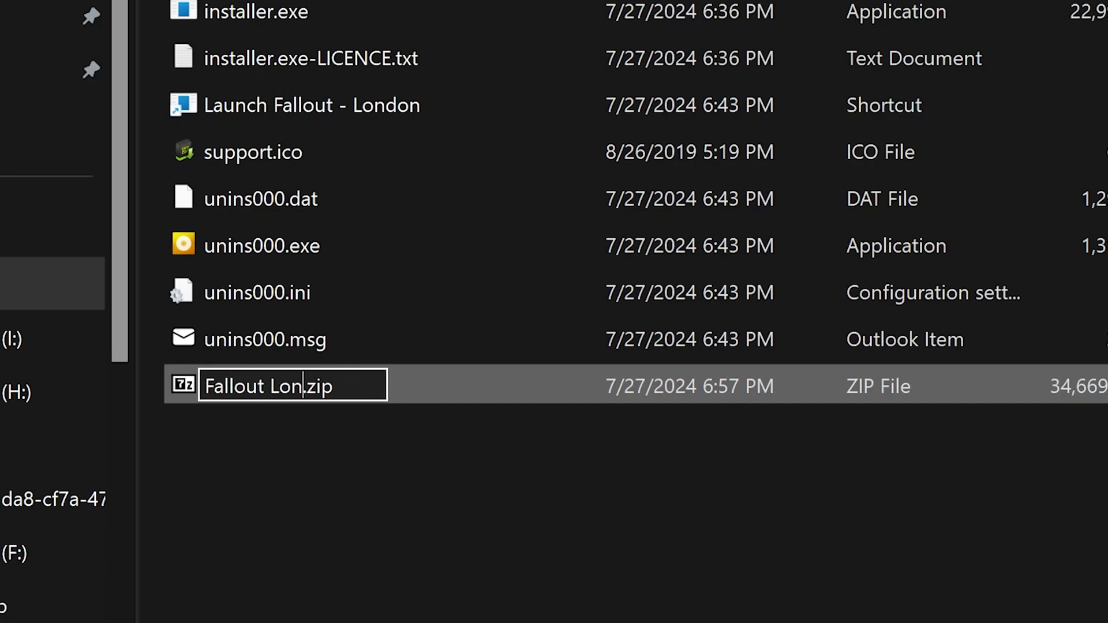
{"action": "type", "text": "on"}
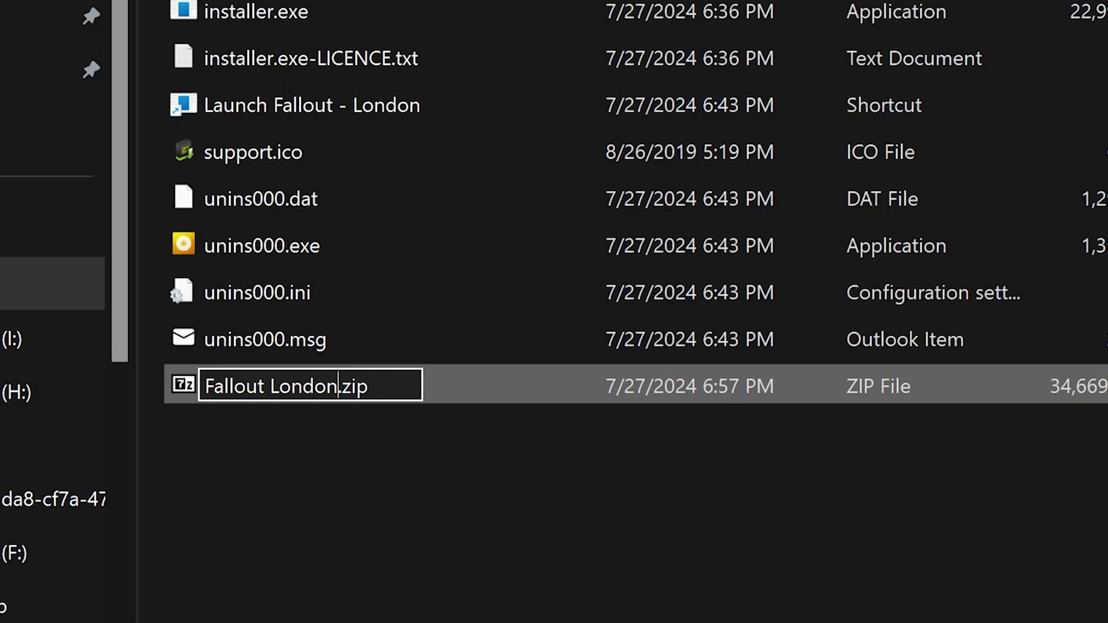
{"action": "left_click", "coordinate": [321, 468]}
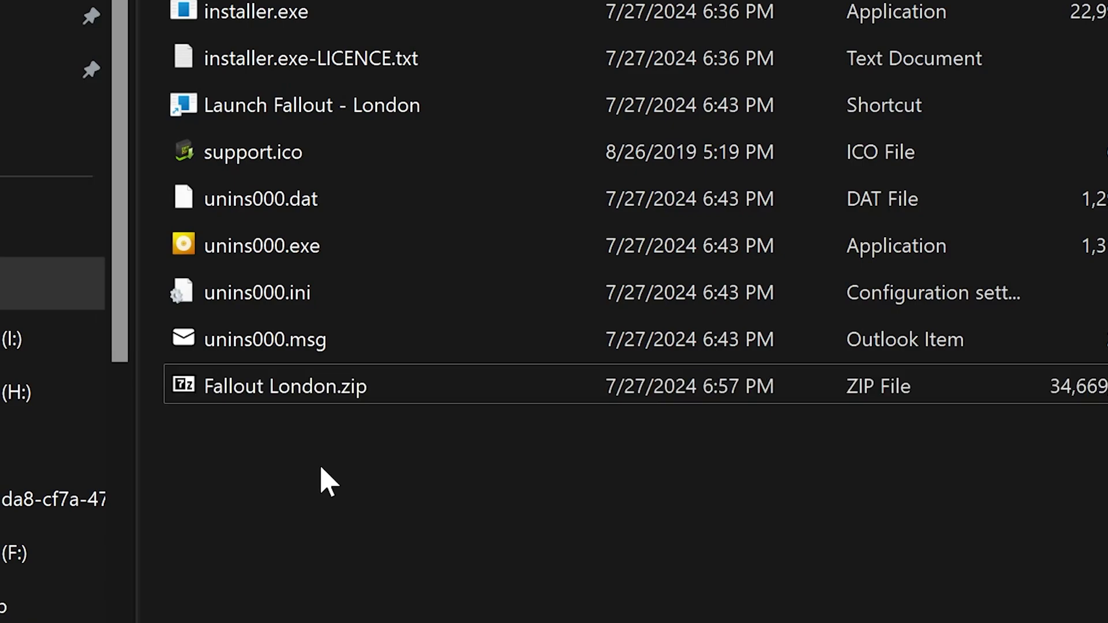
Step: Move Fallout London.zip from the Fallout London folder to C:\Mods\Fallout 4 Mods
{"action": "left_click", "coordinate": [362, 386]}
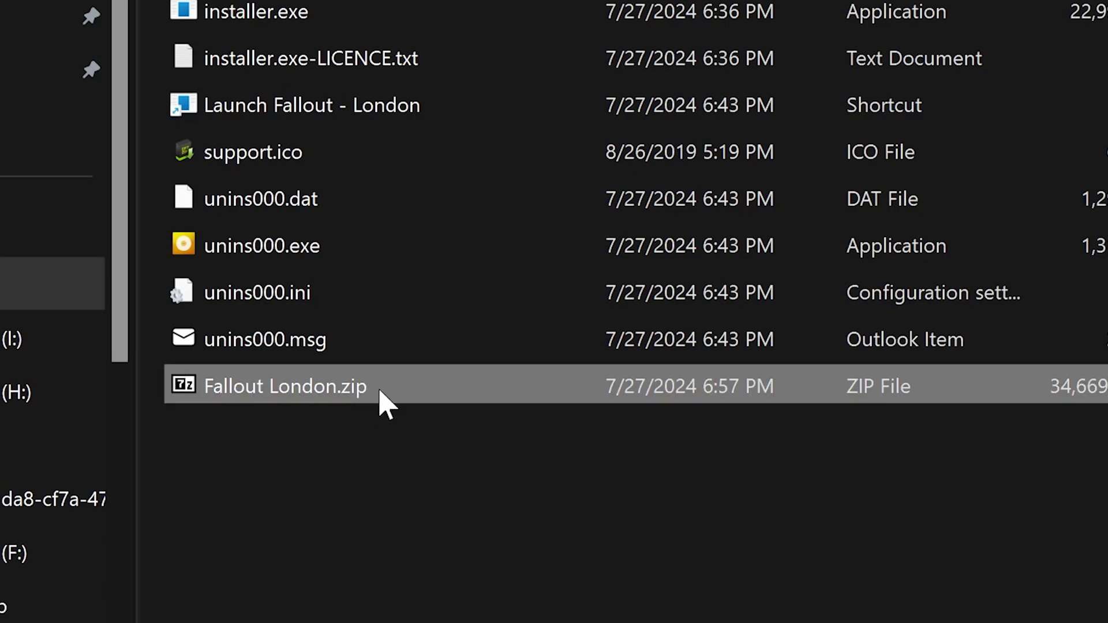
{"action": "right_click", "coordinate": [383, 389]}
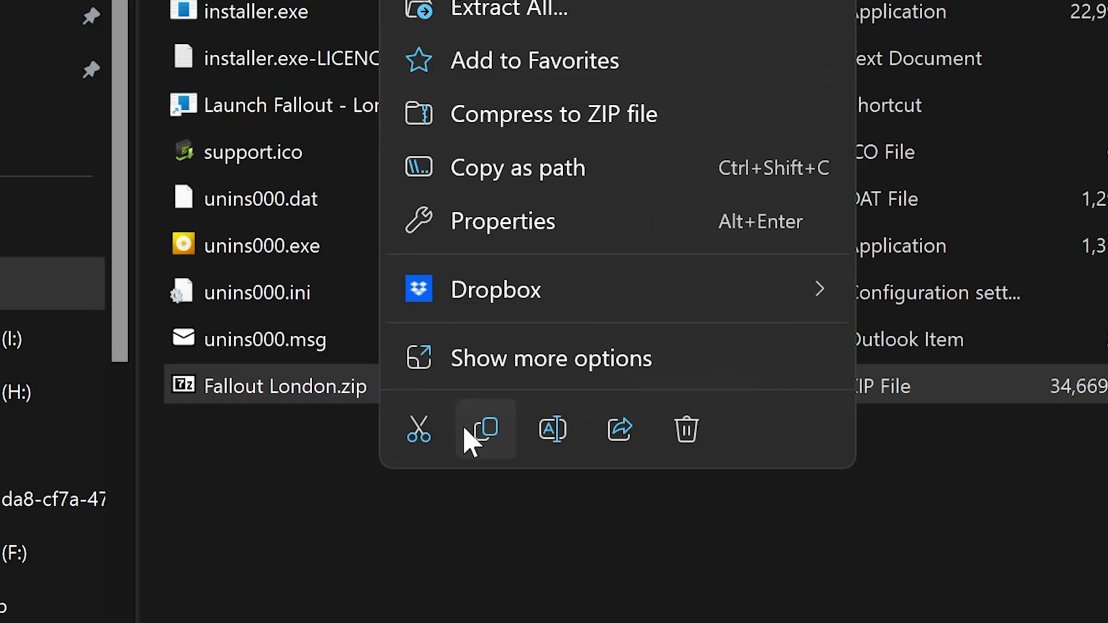
{"action": "left_click", "coordinate": [440, 443]}
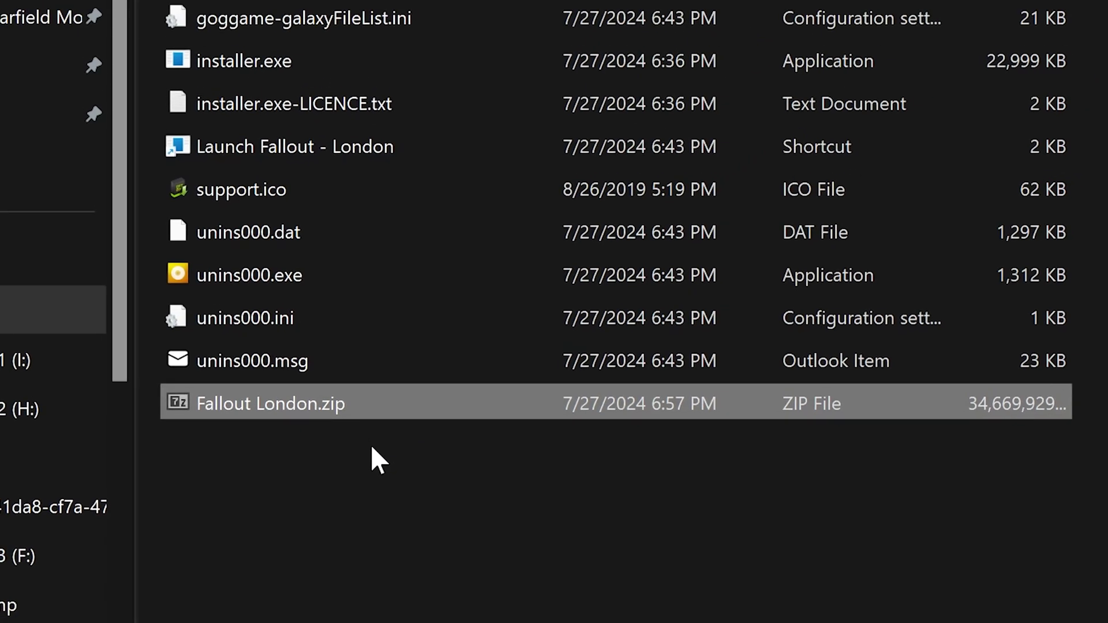
{"action": "left_click", "coordinate": [231, 36]}
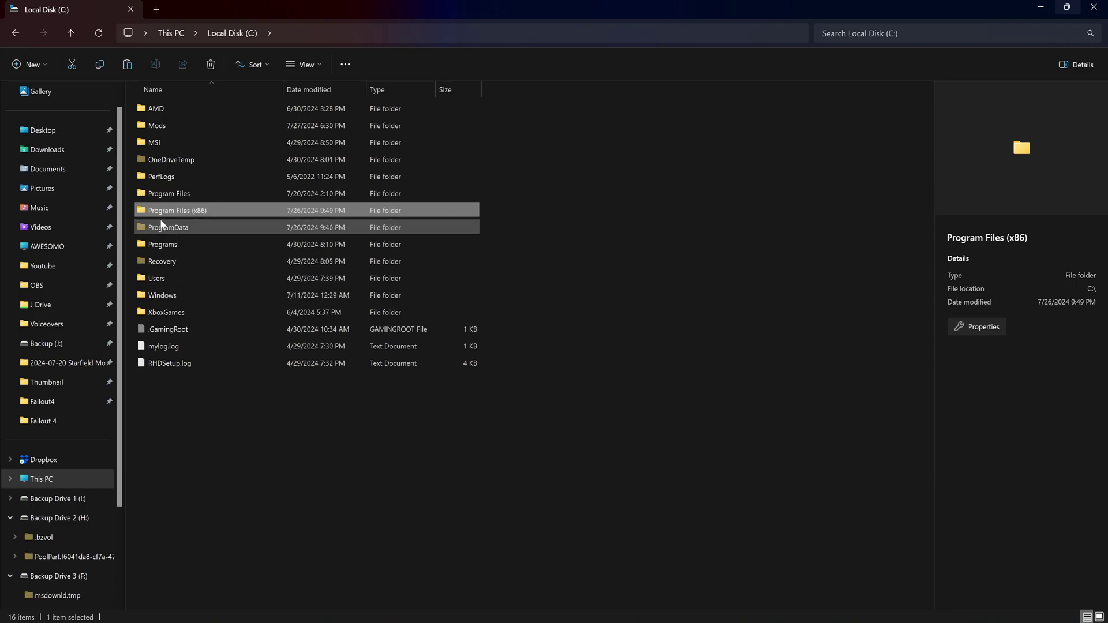
{"action": "left_click", "coordinate": [163, 128]}
{"action": "double_click", "coordinate": [162, 128]}
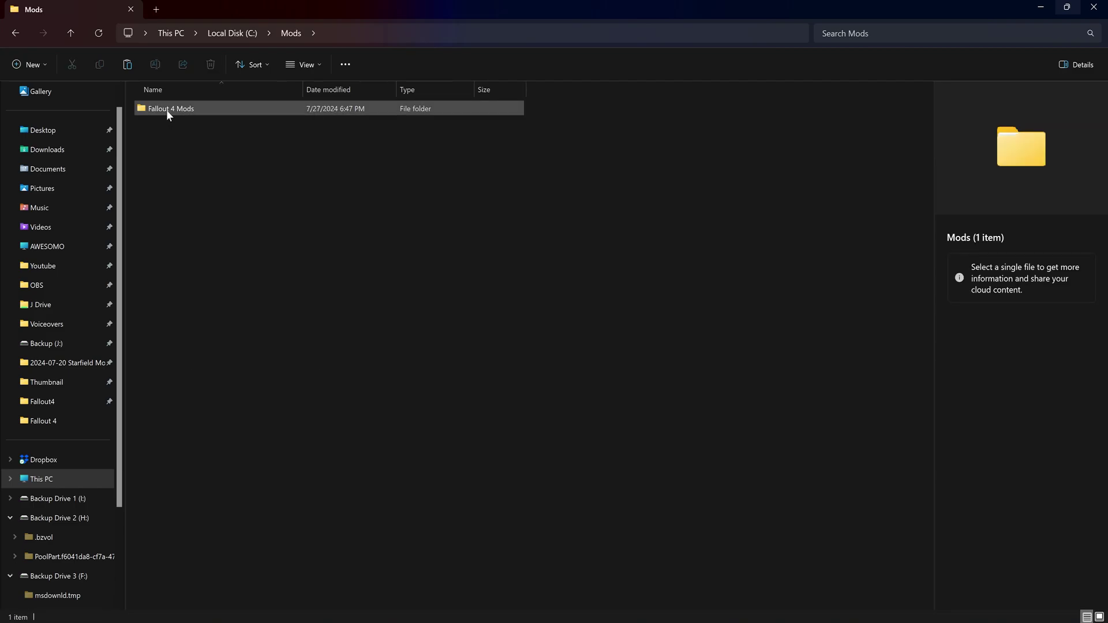
{"action": "double_click", "coordinate": [167, 108]}
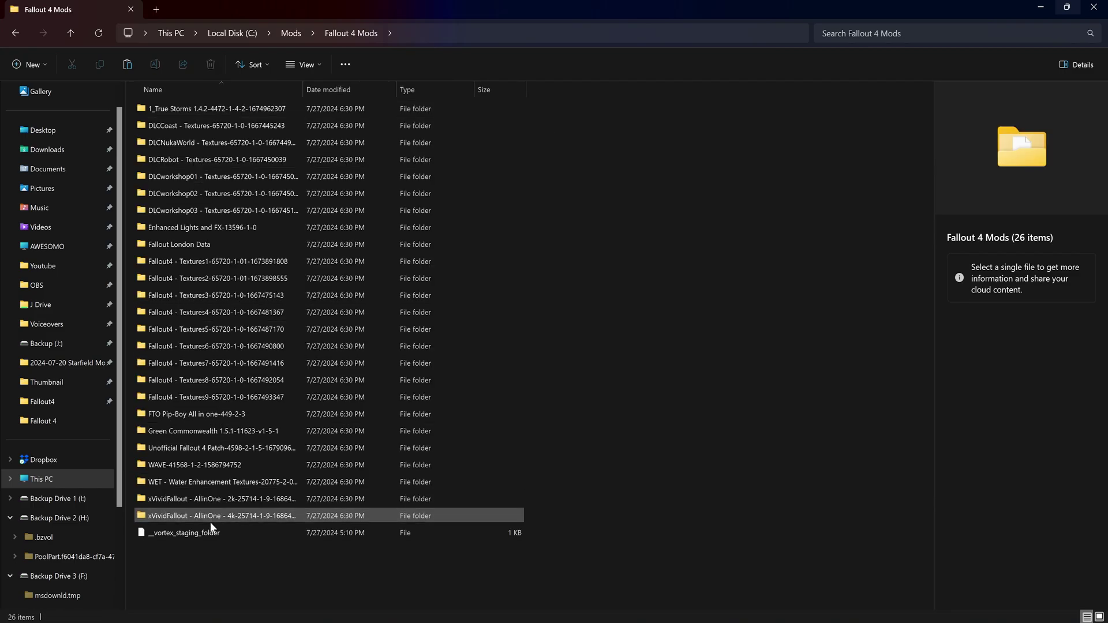
{"action": "right_click", "coordinate": [186, 562]}
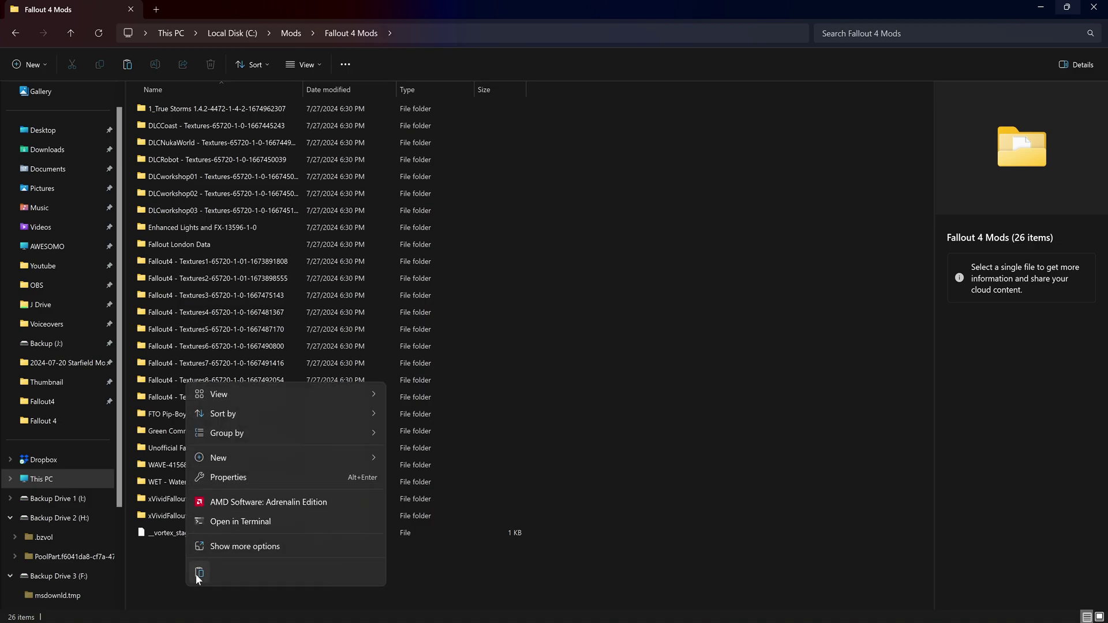
{"action": "left_click", "coordinate": [195, 574]}
Step: Switch to Vortex and check in the interface settings that Enable Profile Management is turned on
{"action": "key", "text": "alt+Tab"}
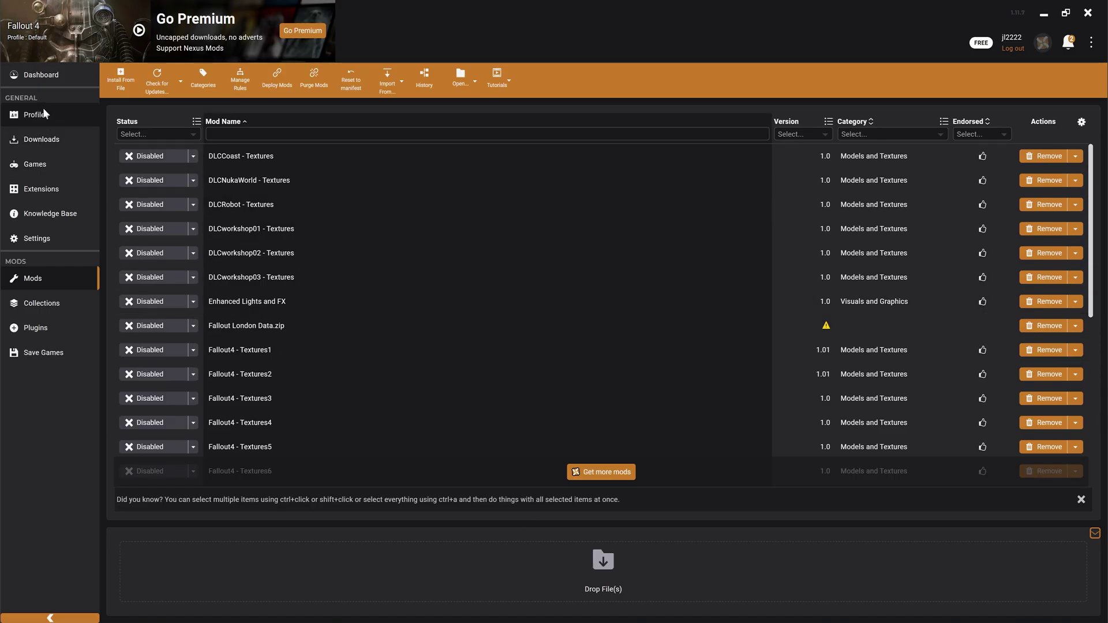
{"action": "left_click", "coordinate": [43, 240]}
{"action": "left_click", "coordinate": [154, 84]}
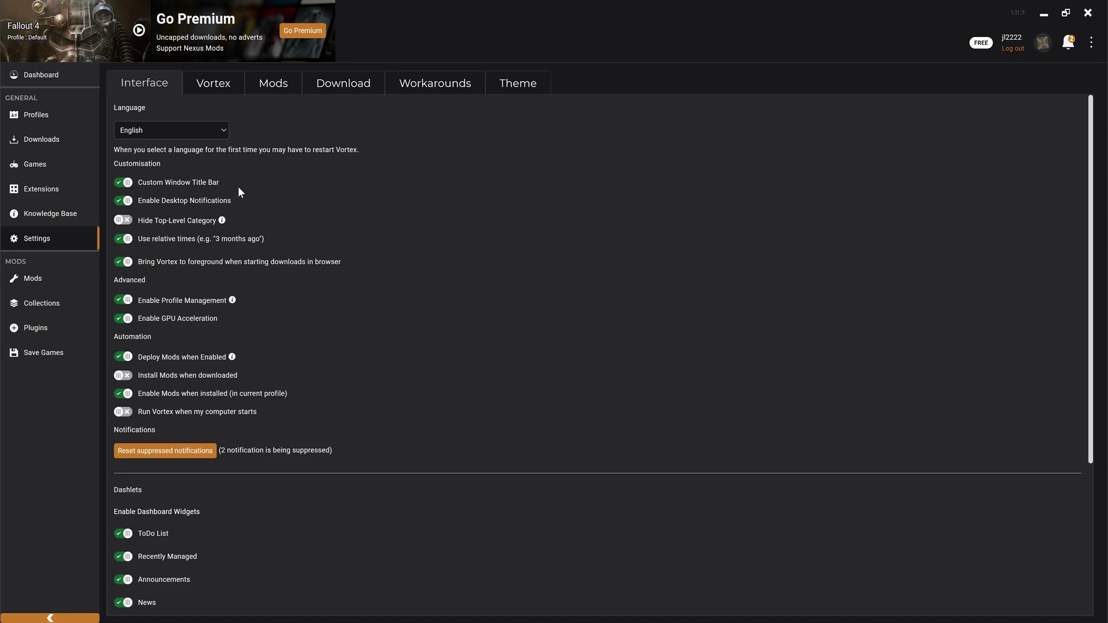
Step: Create a Fallout 4 profile named Fallout London with its own save games and game settings, and enable it
{"action": "left_click", "coordinate": [49, 117]}
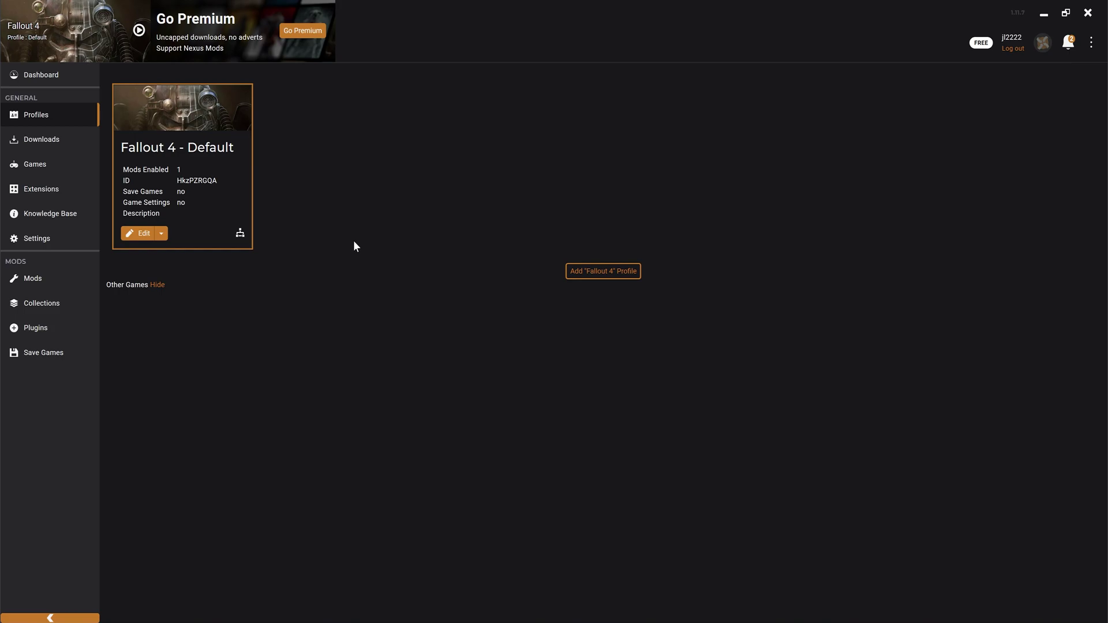
{"action": "left_click", "coordinate": [605, 274]}
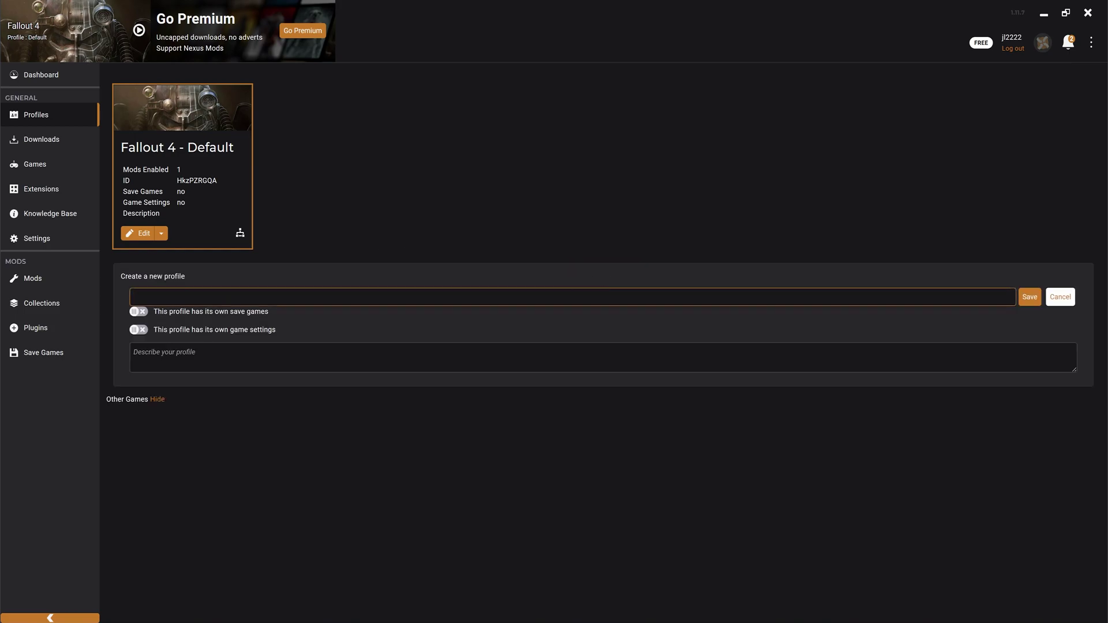
{"action": "type", "text": "Fallout London"}
{"action": "left_click", "coordinate": [139, 312]}
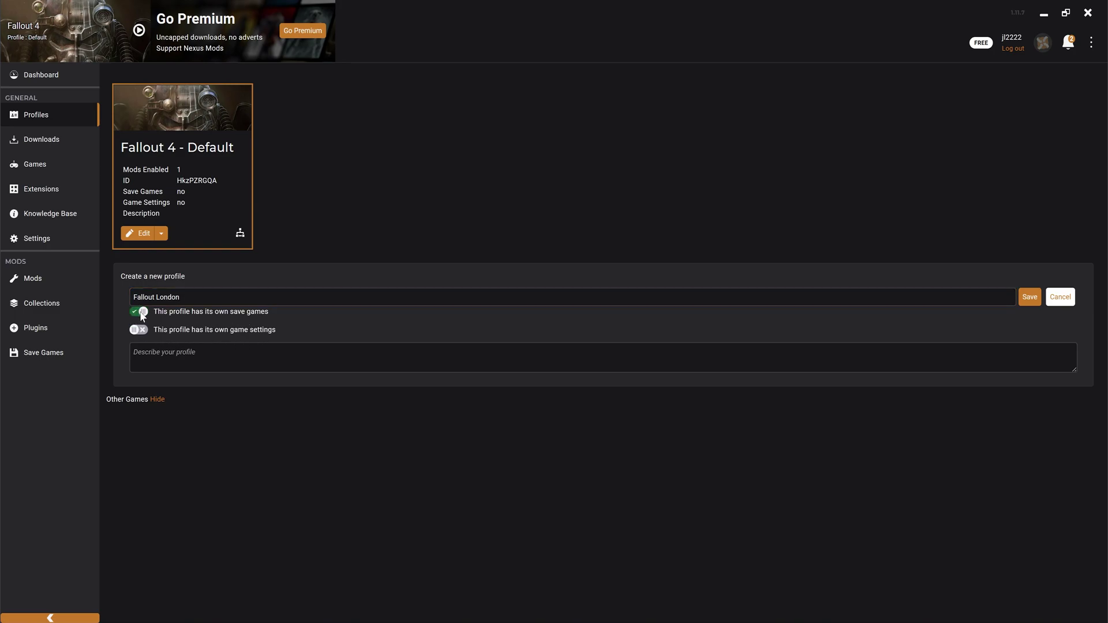
{"action": "left_click", "coordinate": [138, 330]}
{"action": "left_click", "coordinate": [1029, 297]}
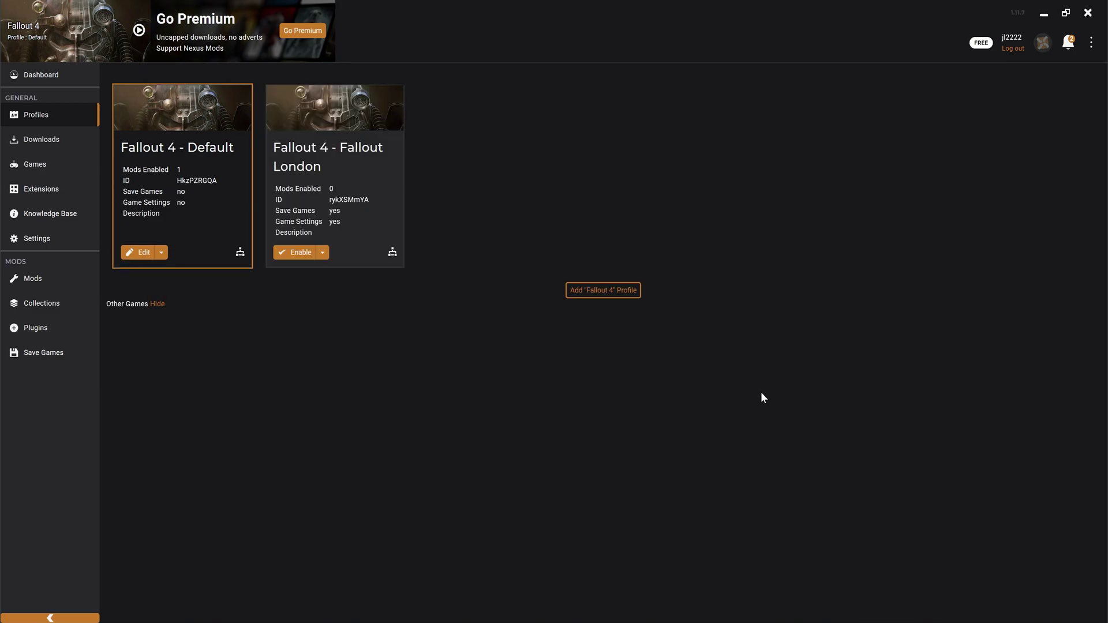
{"action": "left_click", "coordinate": [295, 253]}
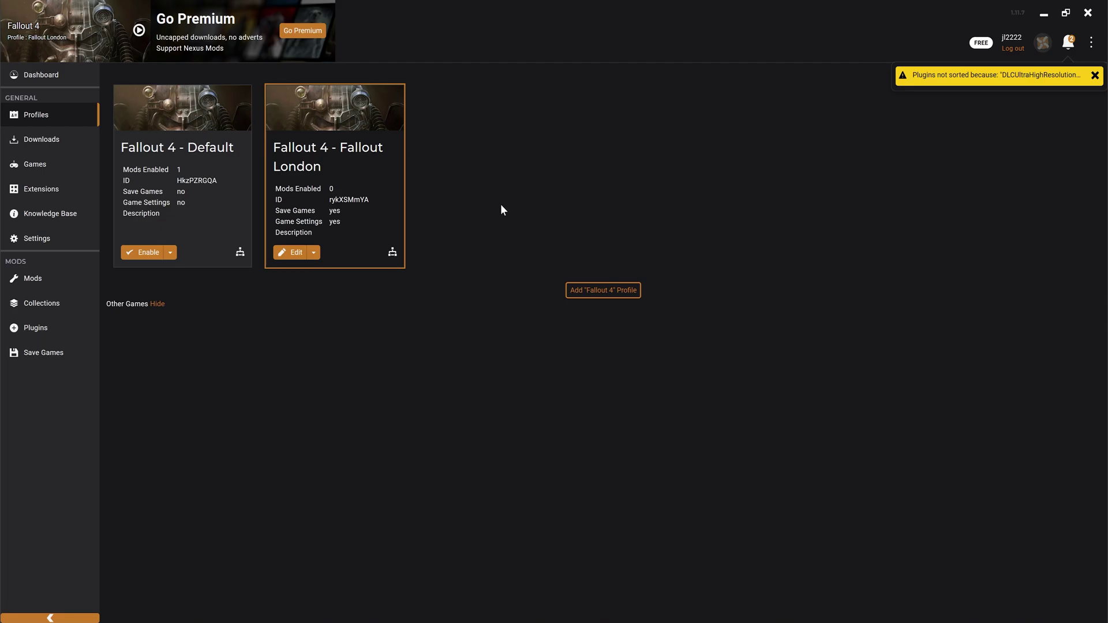
Step: Place the Vortex mod list beside the Fallout 4 Mods folder, and import and install Fallout London.zip as a mod
{"action": "left_click", "coordinate": [50, 279]}
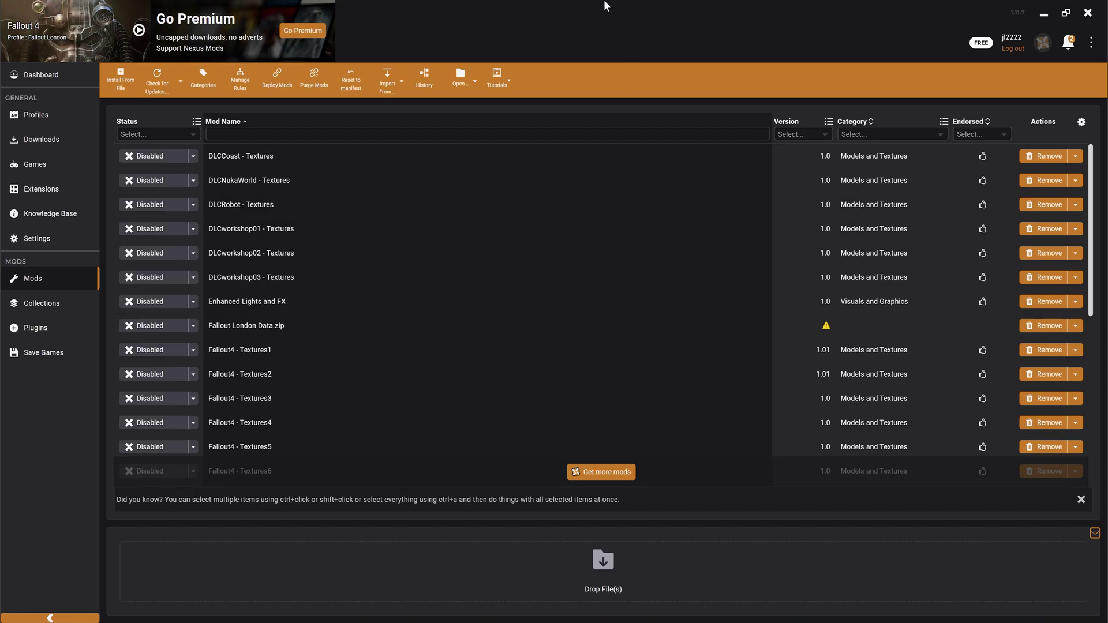
{"action": "left_click_drag", "start_coordinate": [604, 1], "coordinate": [1104, 182]}
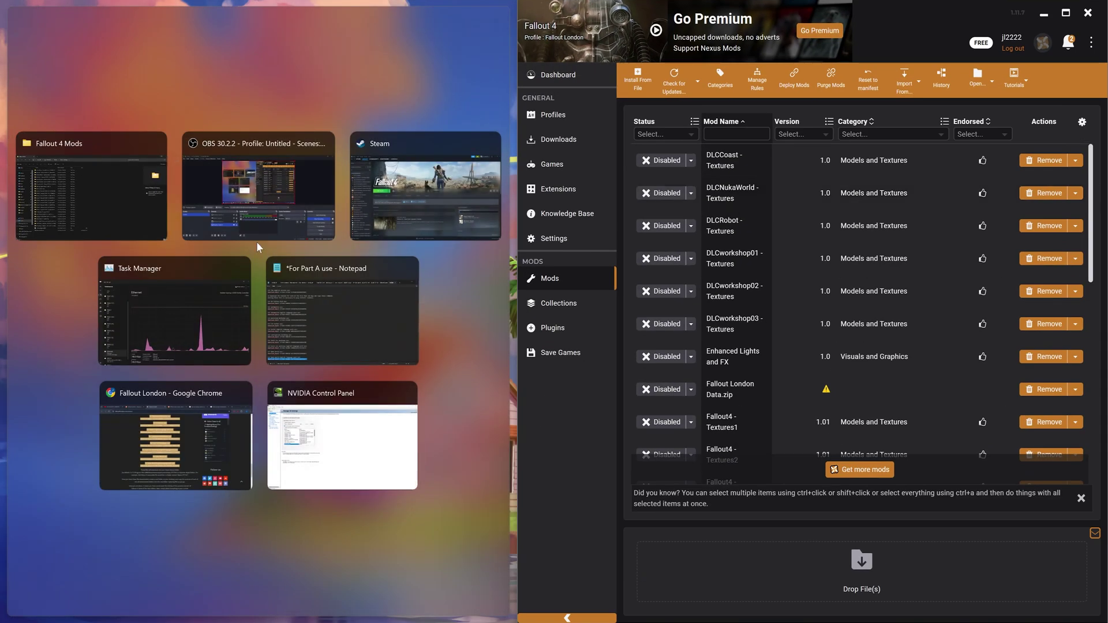
{"action": "left_click", "coordinate": [106, 188]}
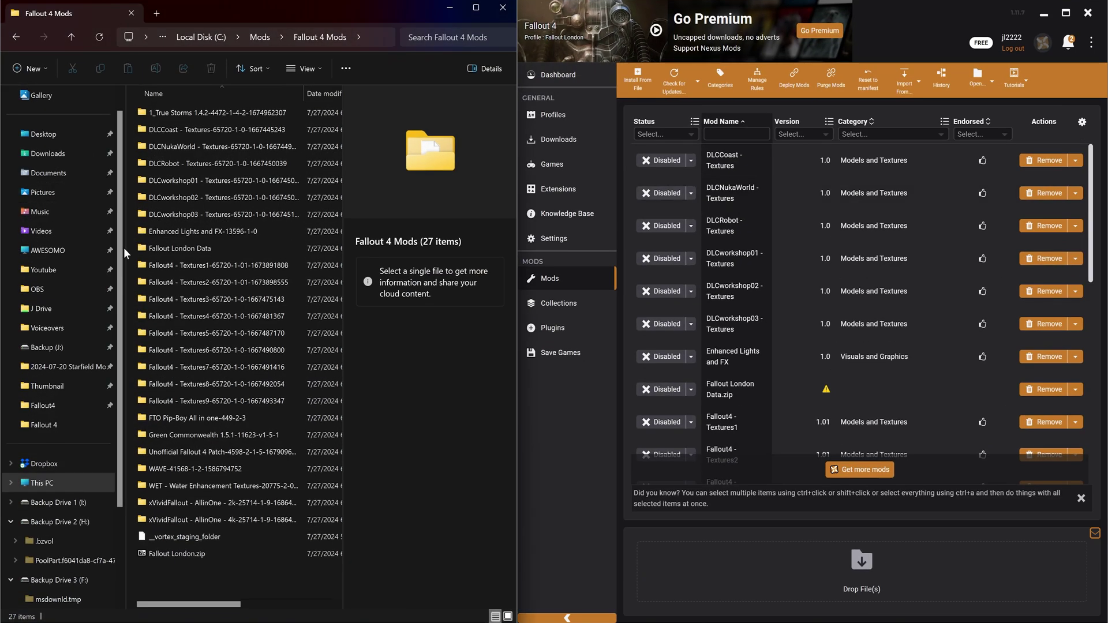
{"action": "left_click", "coordinate": [175, 555]}
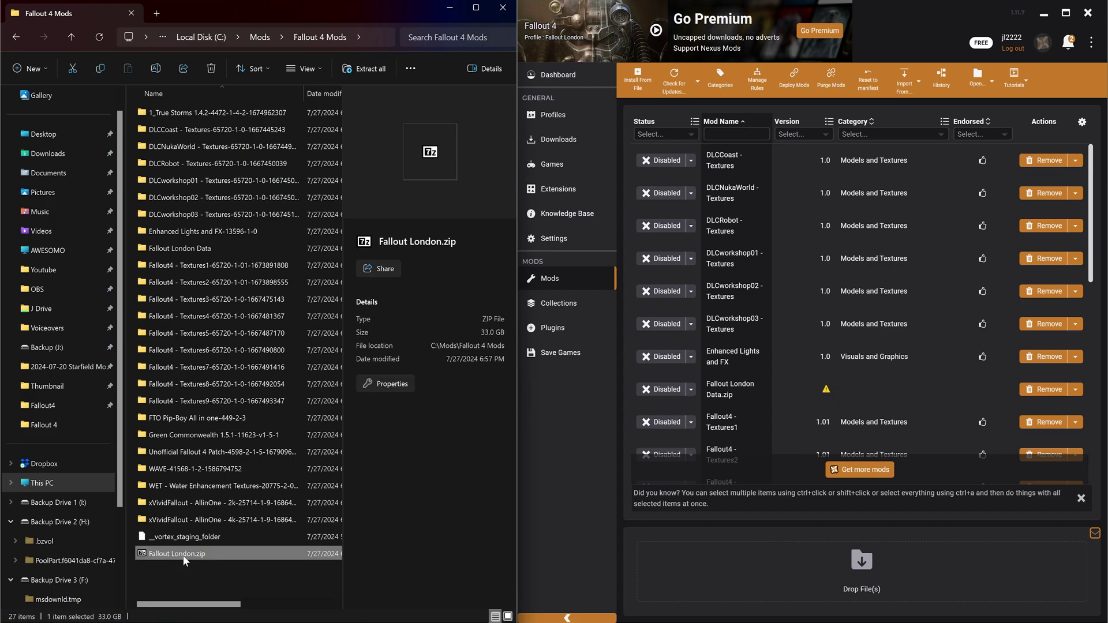
{"action": "left_click_drag", "start_coordinate": [158, 556], "coordinate": [773, 562]}
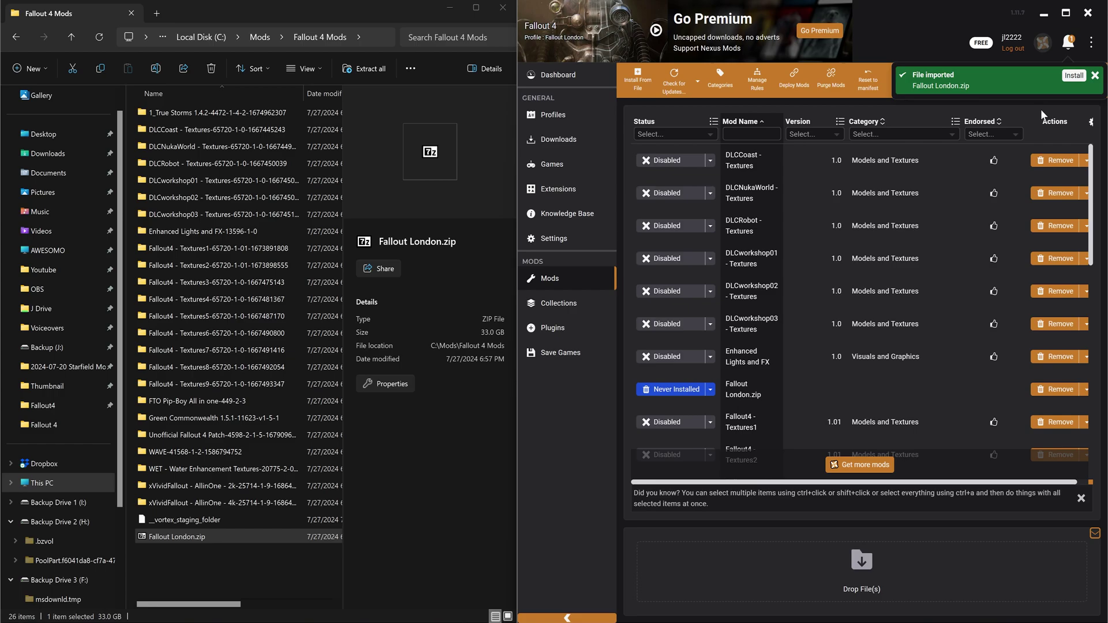
{"action": "double_click", "coordinate": [1074, 75]}
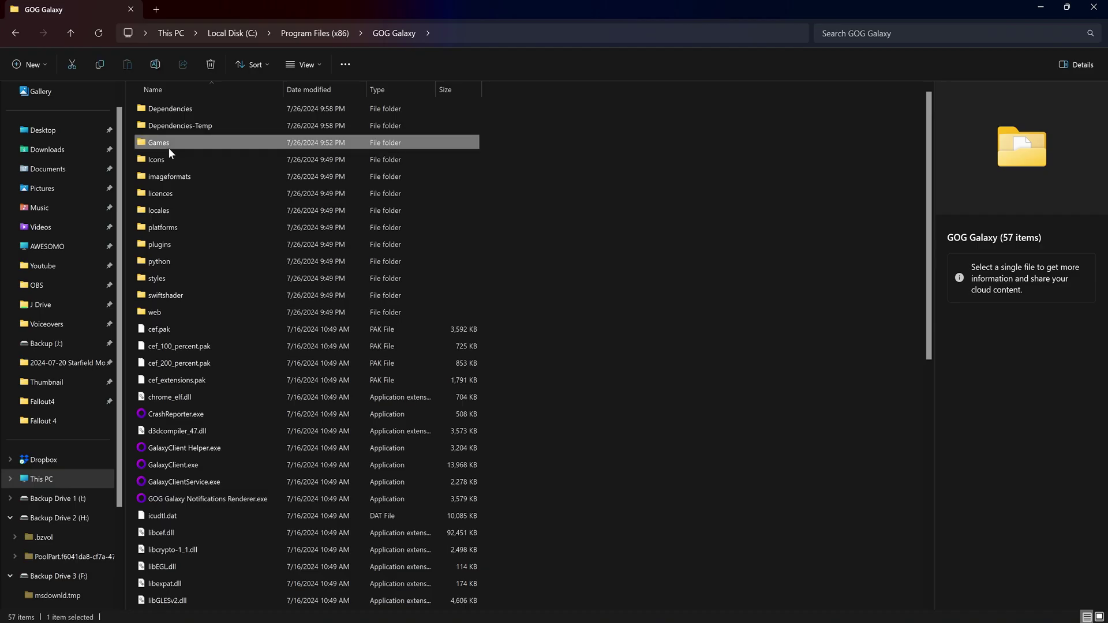
Step: Copy Fallout4.ini and Fallout4Prefs.ini from the __Config folder of GOG Galaxy's Fallout London installation in File Explorer
{"action": "double_click", "coordinate": [168, 146]}
{"action": "left_click", "coordinate": [176, 115]}
{"action": "double_click", "coordinate": [176, 112]}
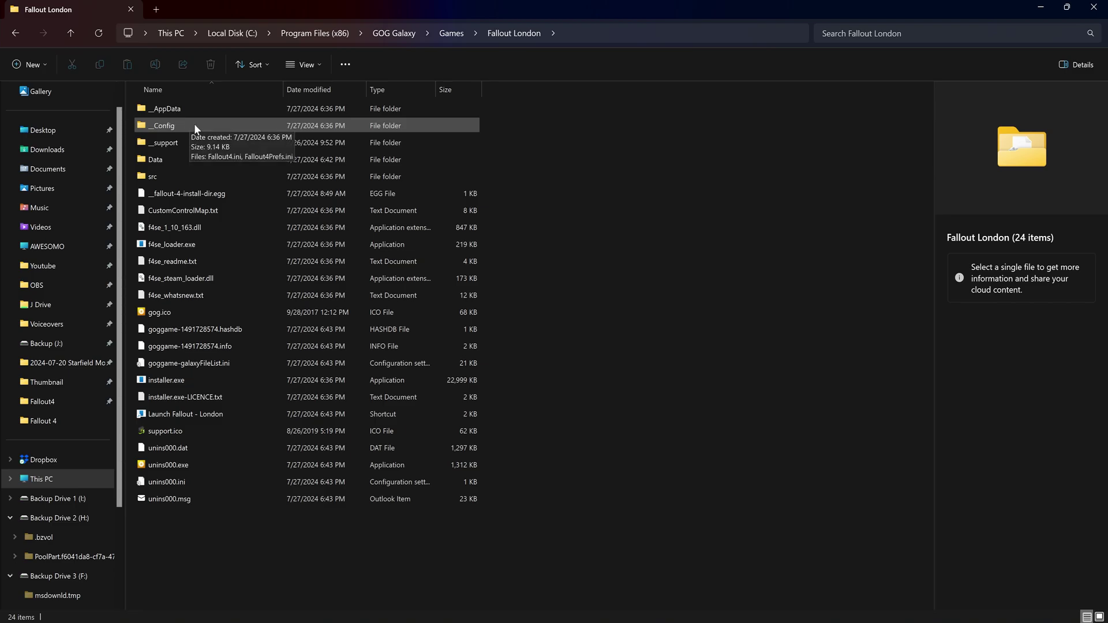
{"action": "double_click", "coordinate": [189, 126]}
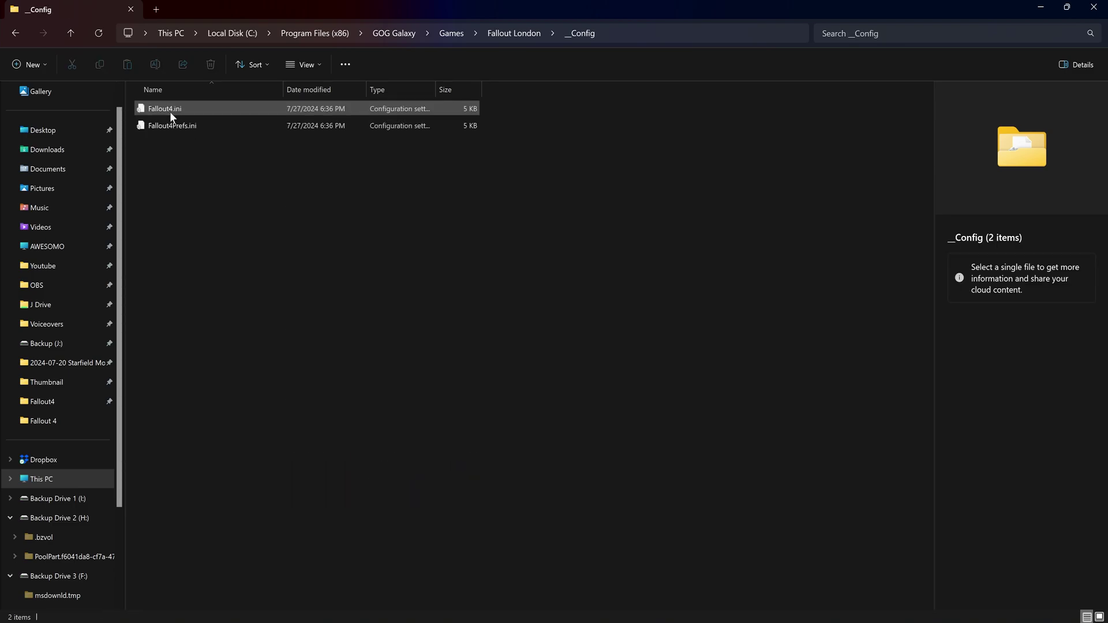
{"action": "left_click", "coordinate": [169, 111]}
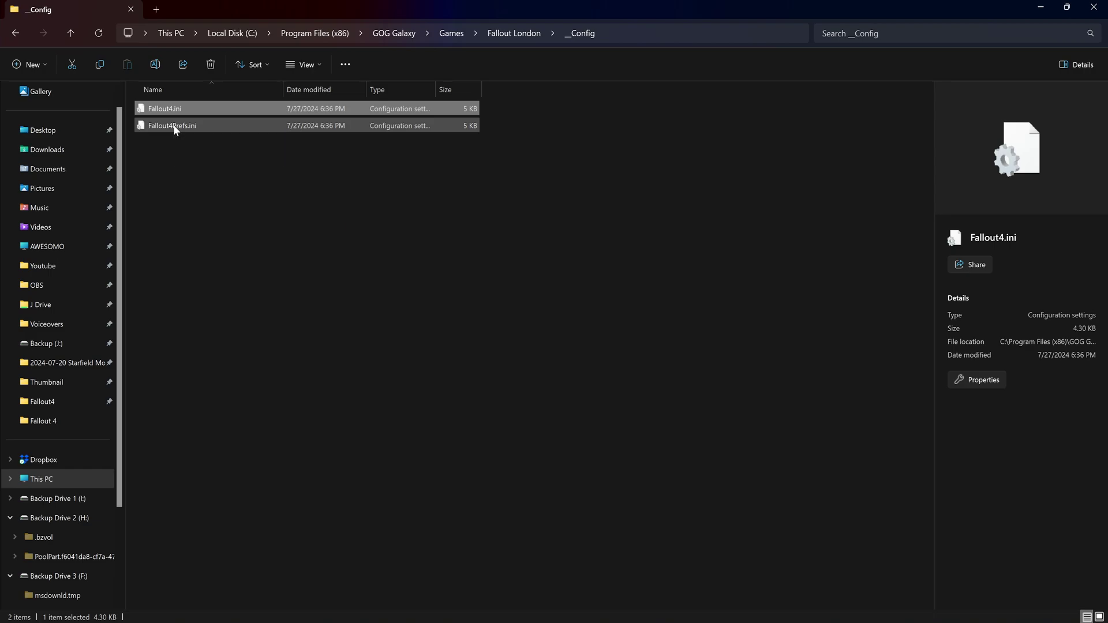
{"action": "left_click", "coordinate": [173, 125], "text": "shift"}
{"action": "right_click", "coordinate": [175, 128]}
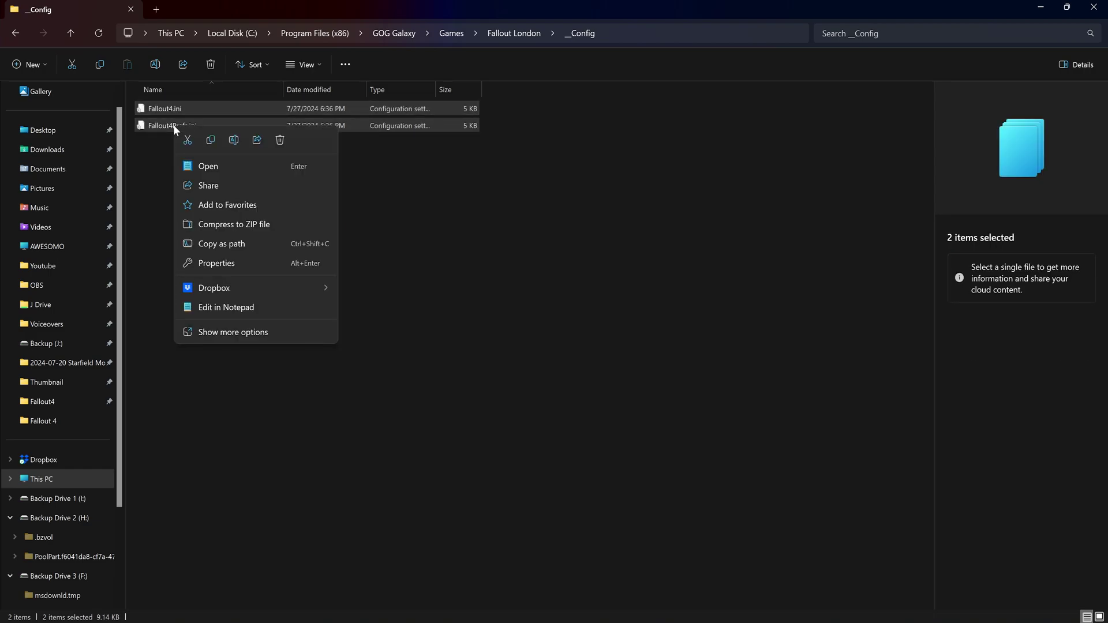
{"action": "left_click", "coordinate": [211, 141]}
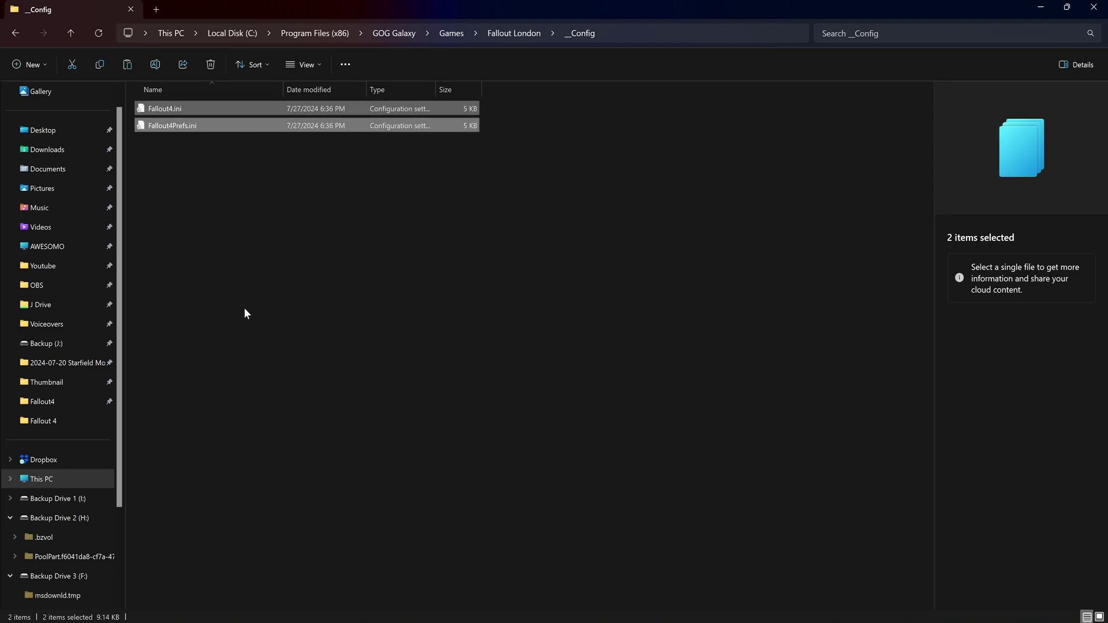
Step: Paste the two copied ini files into Documents\My Games\Fallout4, replacing the existing files
{"action": "left_click", "coordinate": [55, 173]}
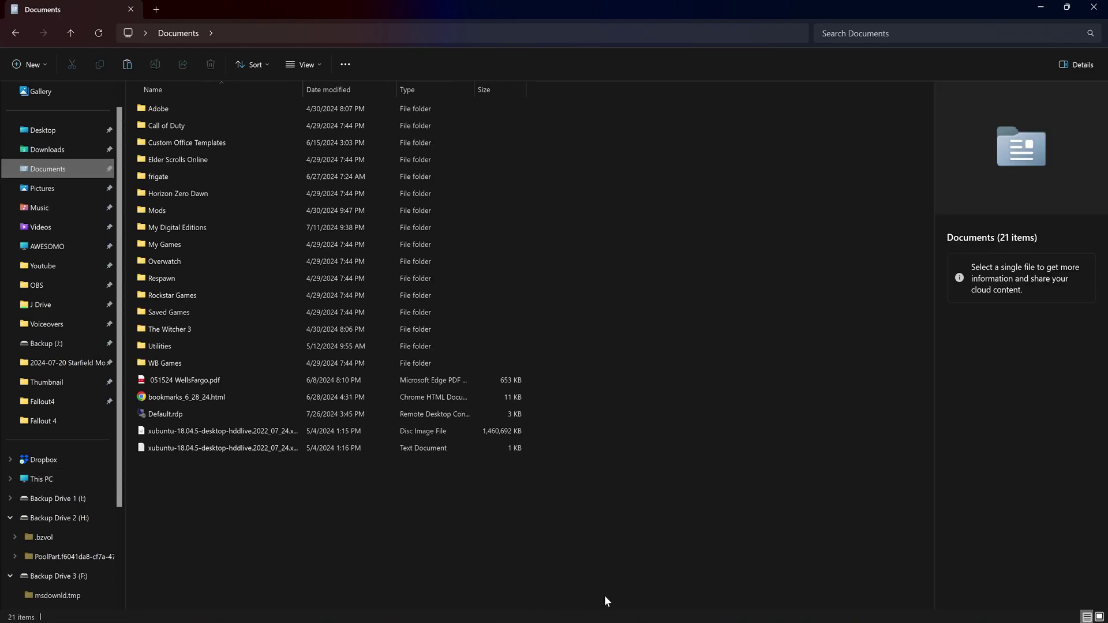
{"action": "double_click", "coordinate": [181, 244]}
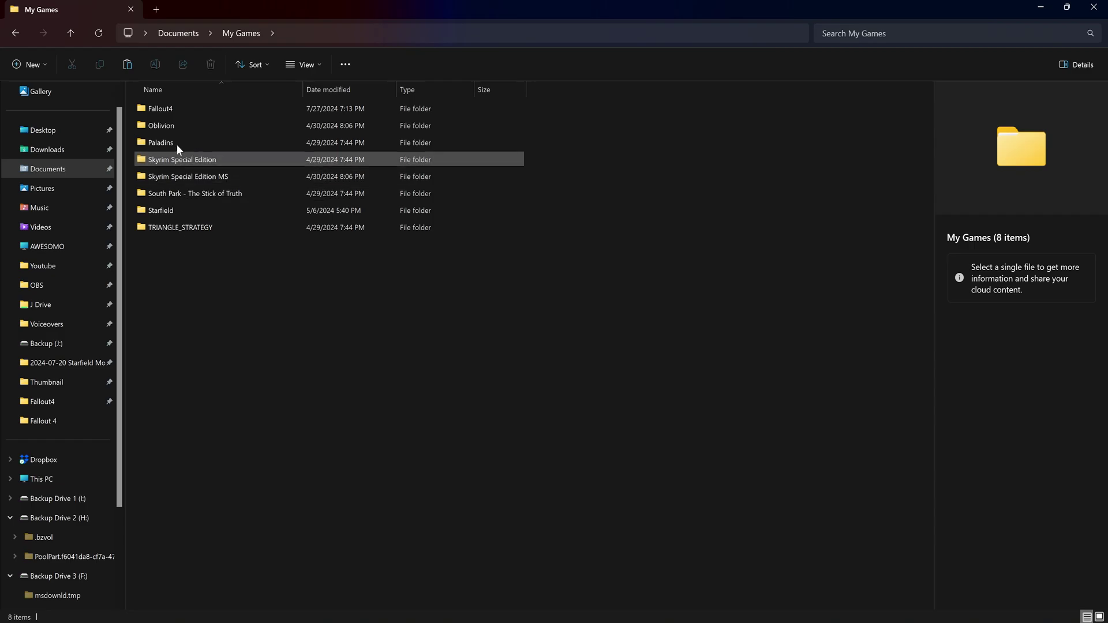
{"action": "double_click", "coordinate": [169, 112]}
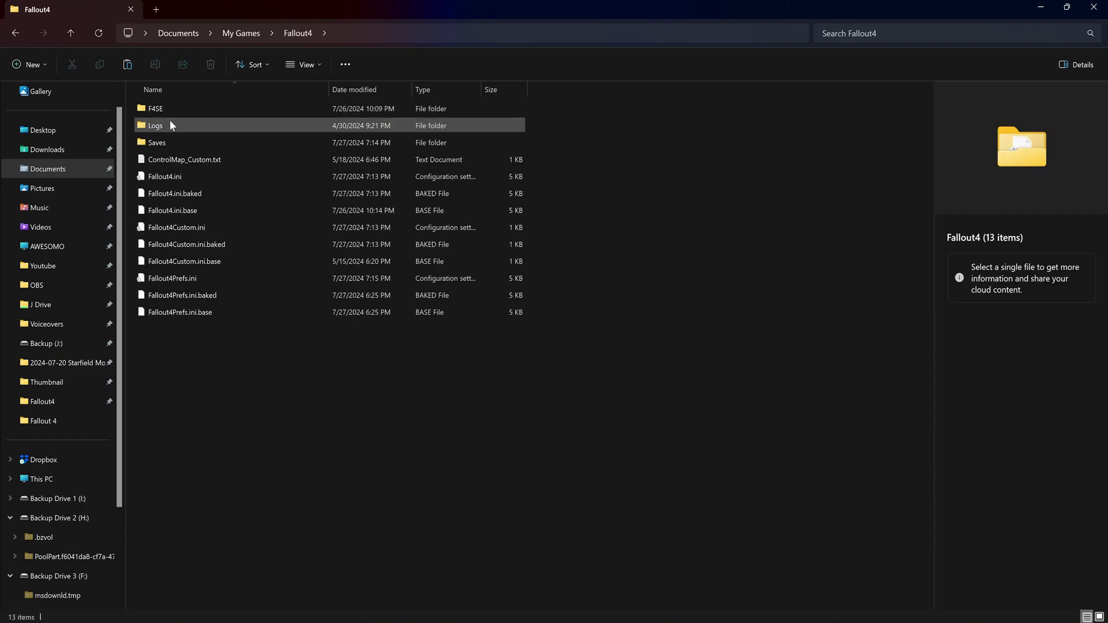
{"action": "right_click", "coordinate": [196, 357]}
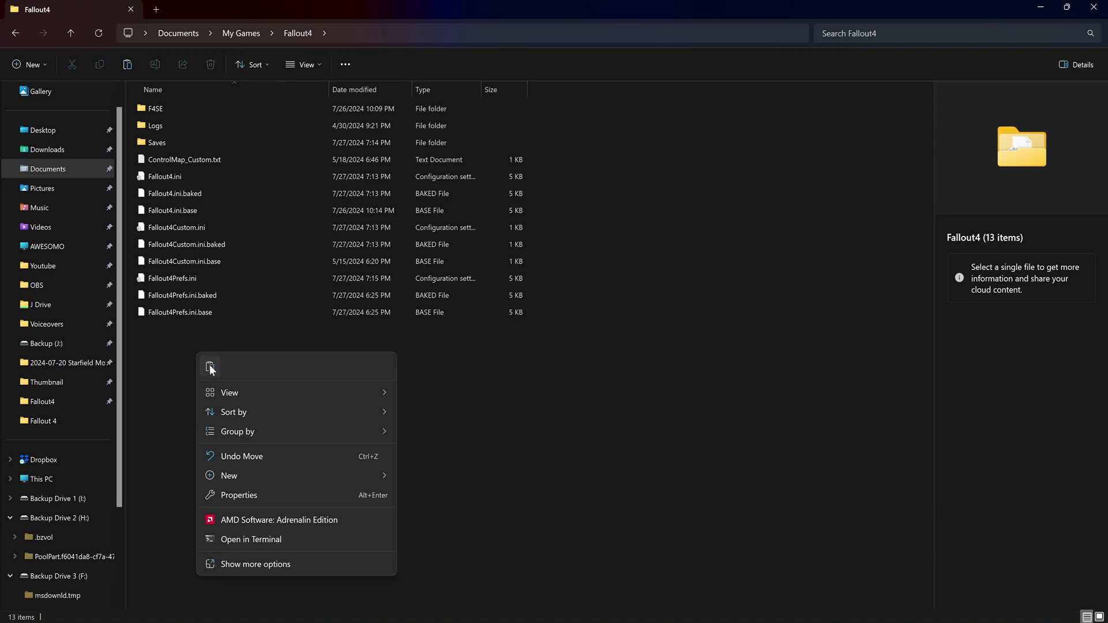
{"action": "left_click", "coordinate": [210, 366]}
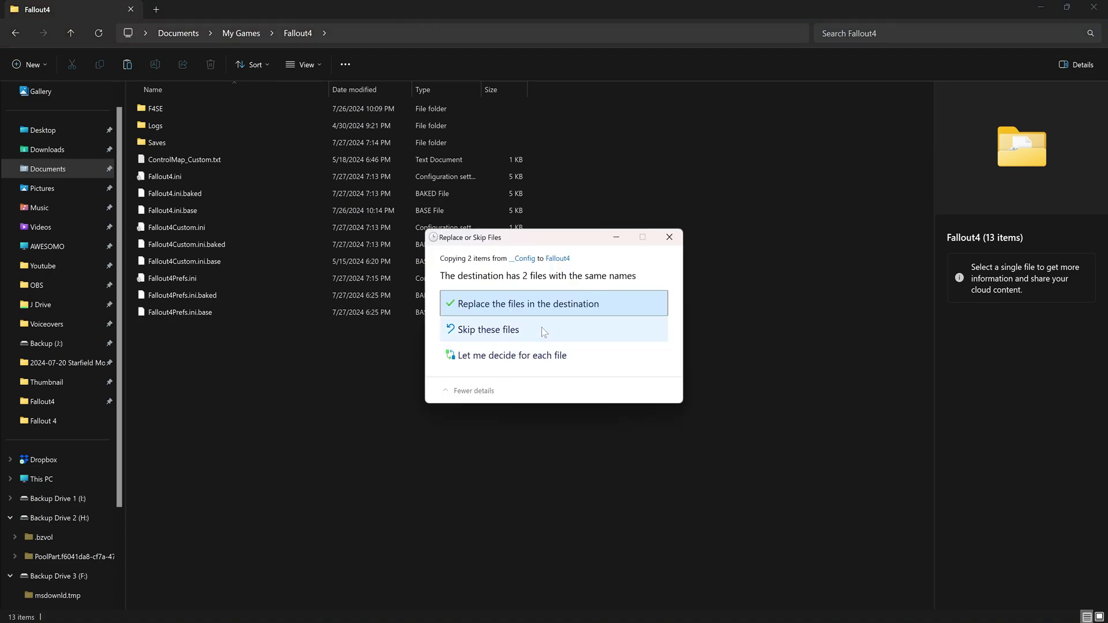
{"action": "left_click", "coordinate": [542, 307]}
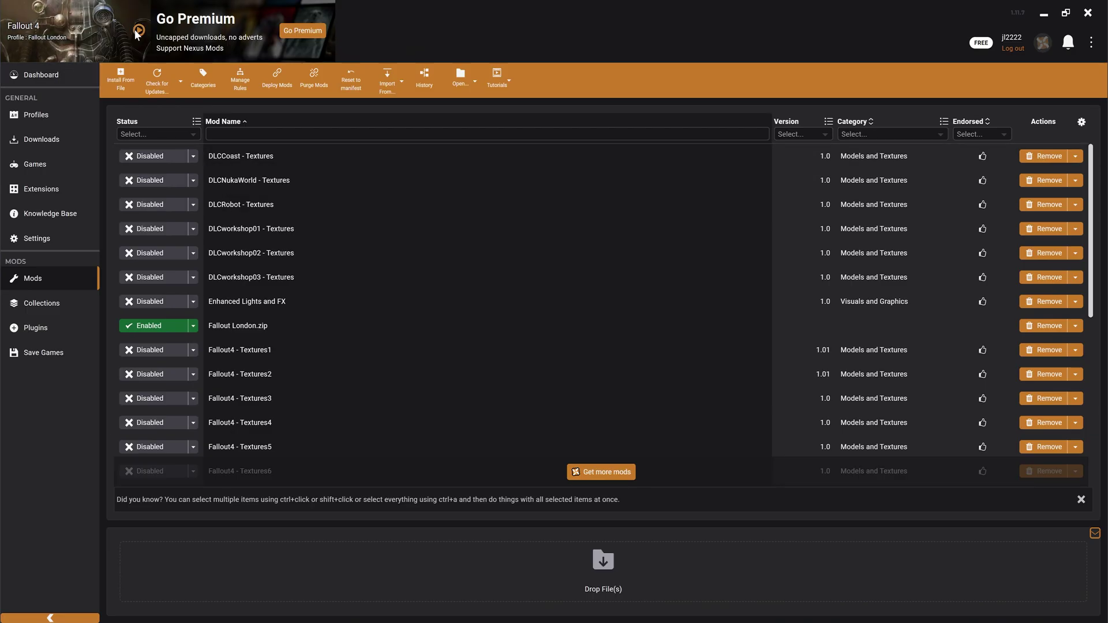
Step: Launch the game from Vortex with the Fallout London profile and continue past its start screen
{"action": "left_click", "coordinate": [138, 30]}
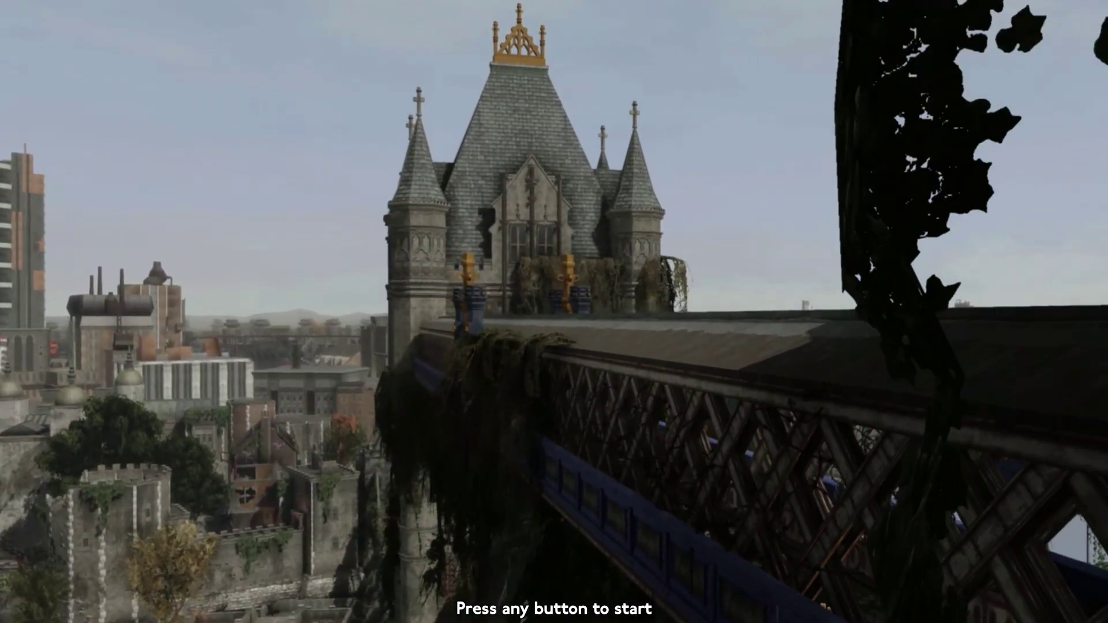
{"action": "key", "text": "Return"}
{"action": "key", "text": "Return"}
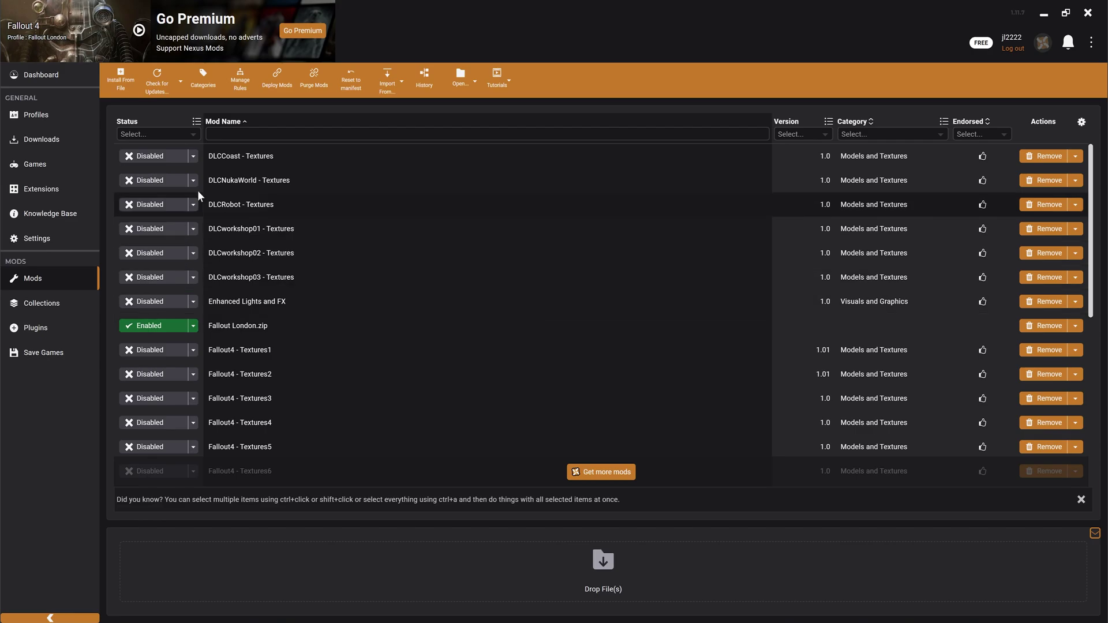
Step: Switch the active Vortex profile to Fallout 4 - Default
{"action": "left_click", "coordinate": [48, 115]}
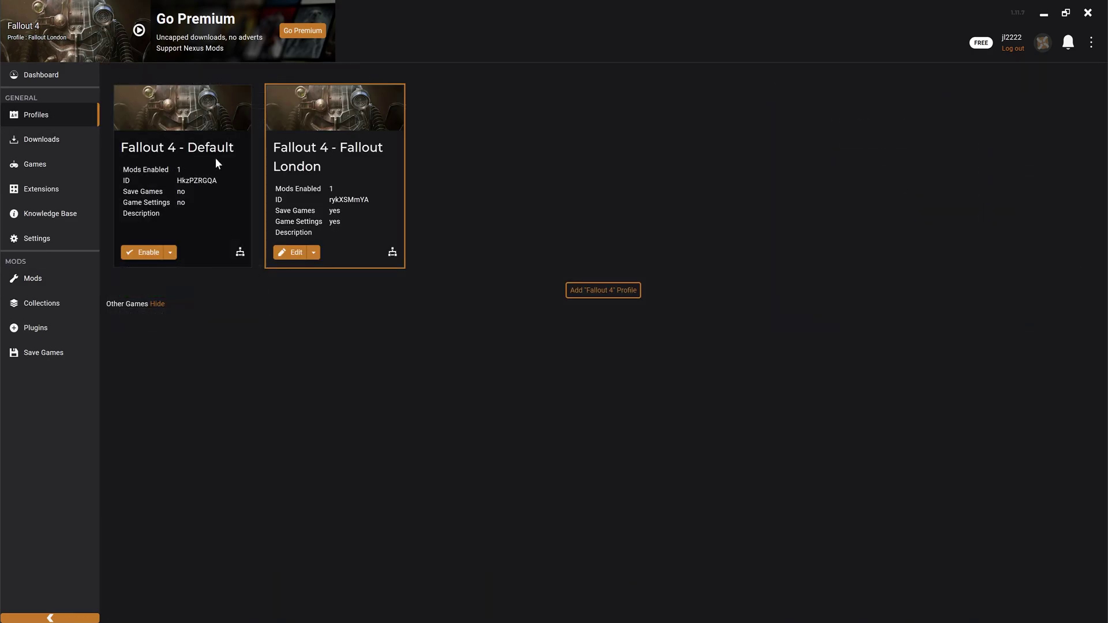
{"action": "left_click", "coordinate": [147, 254]}
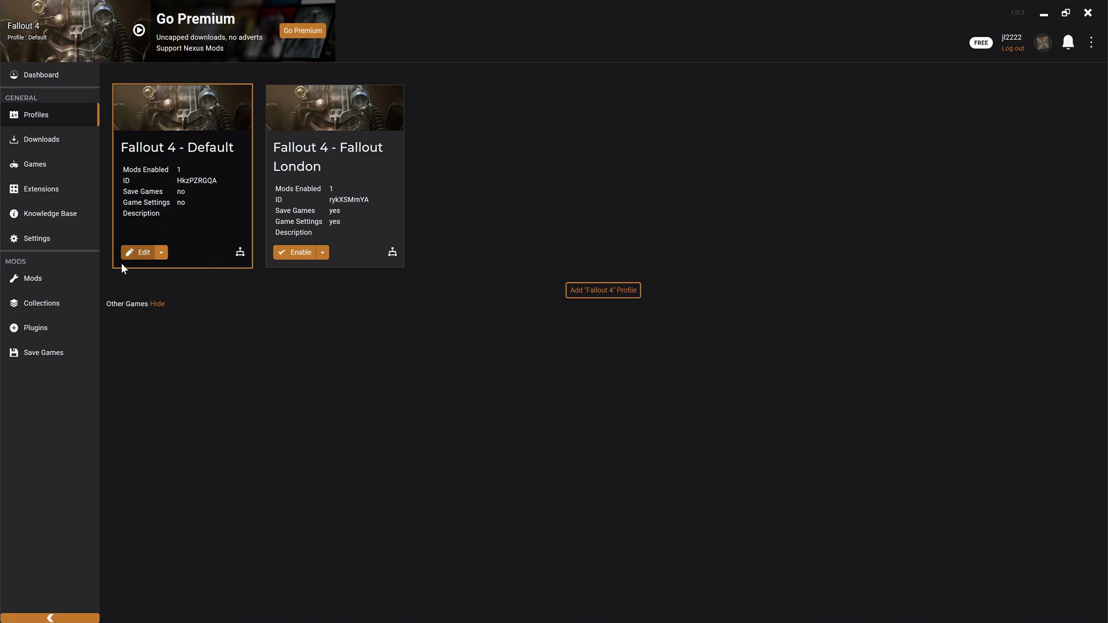
Step: Enable the mod xVivid Fallout - All in One - 4k in the default profile's mod list
{"action": "left_click", "coordinate": [54, 277]}
{"action": "scroll", "coordinate": [294, 350], "scroll_direction": "down", "scroll_amount": 10}
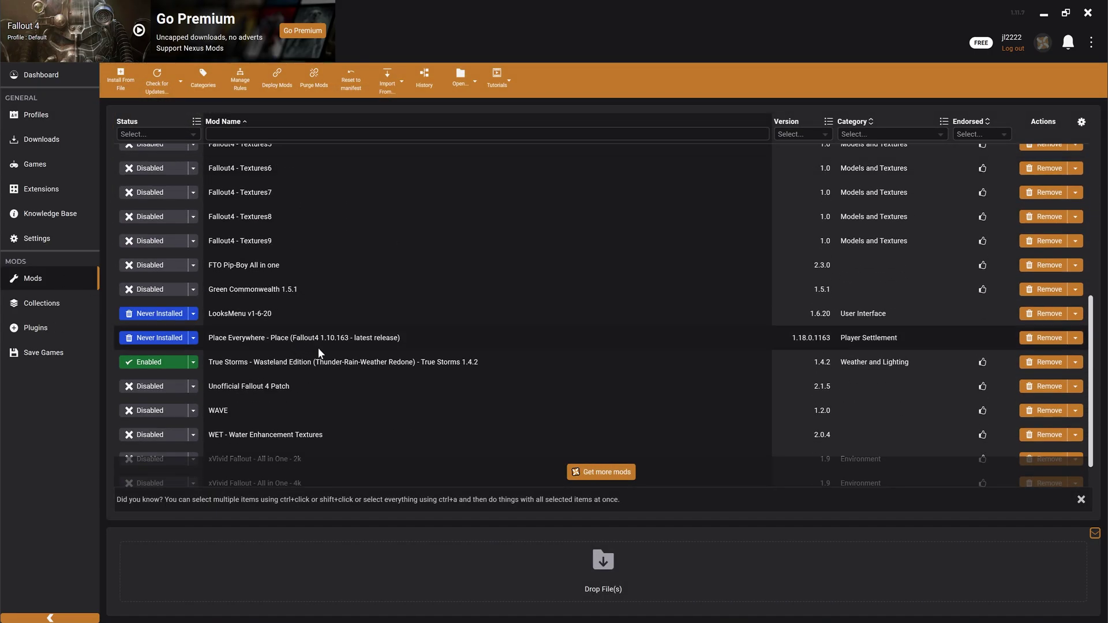
{"action": "scroll", "coordinate": [371, 339], "scroll_direction": "down", "scroll_amount": 2}
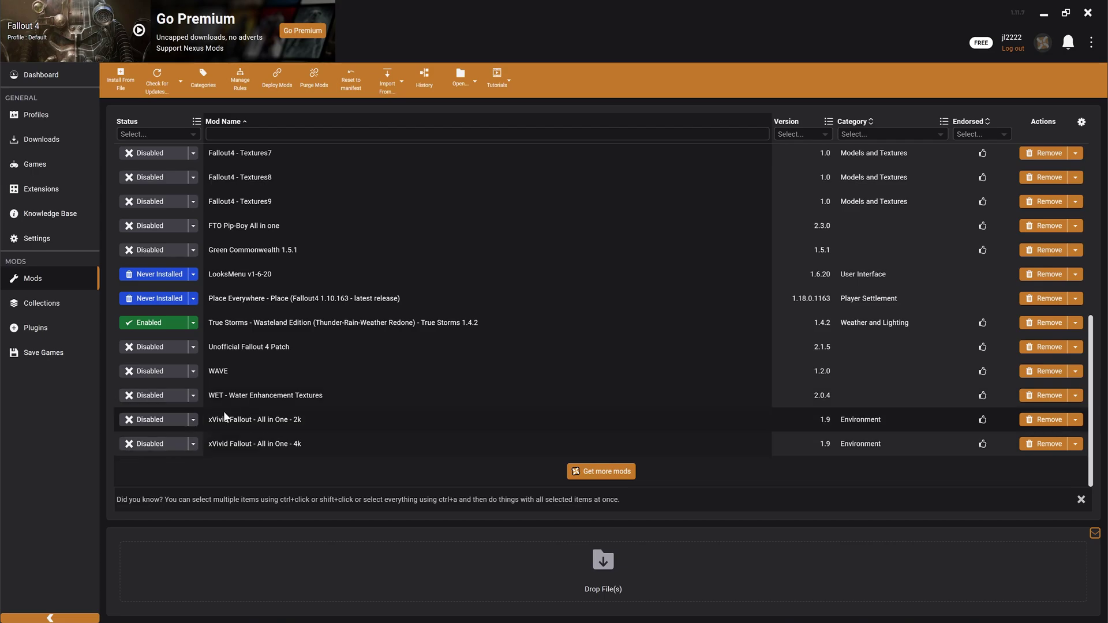
{"action": "left_click", "coordinate": [151, 446]}
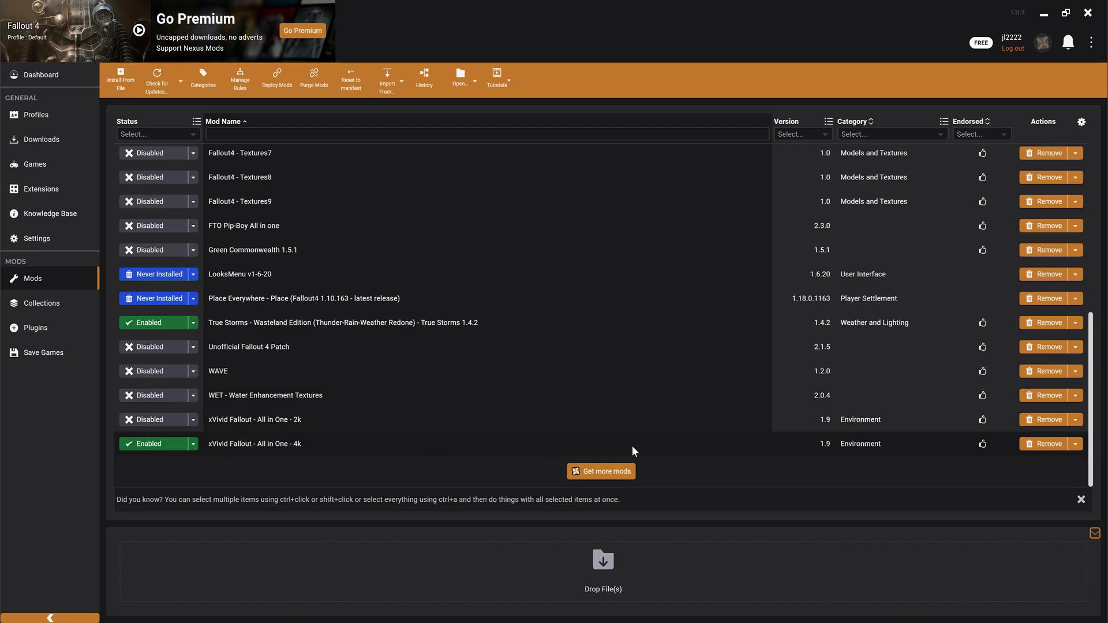
Step: Reinstall xVivid Fallout - All in One - 4k, replacing the existing mod on all profiles
{"action": "left_click", "coordinate": [1074, 448]}
{"action": "left_click", "coordinate": [1049, 458]}
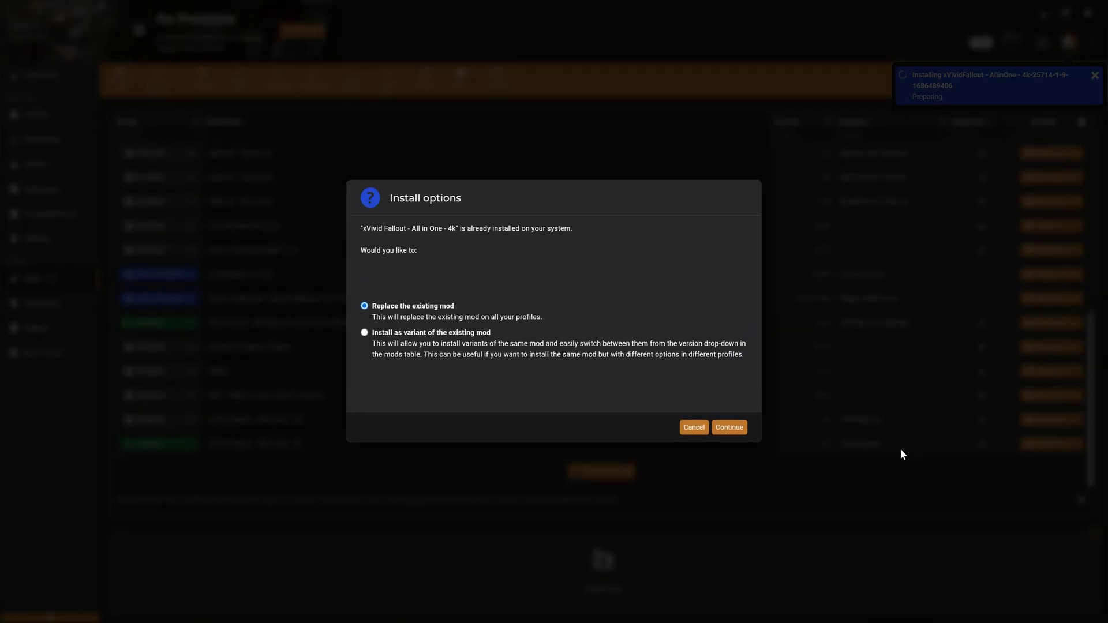
{"action": "left_click", "coordinate": [736, 428]}
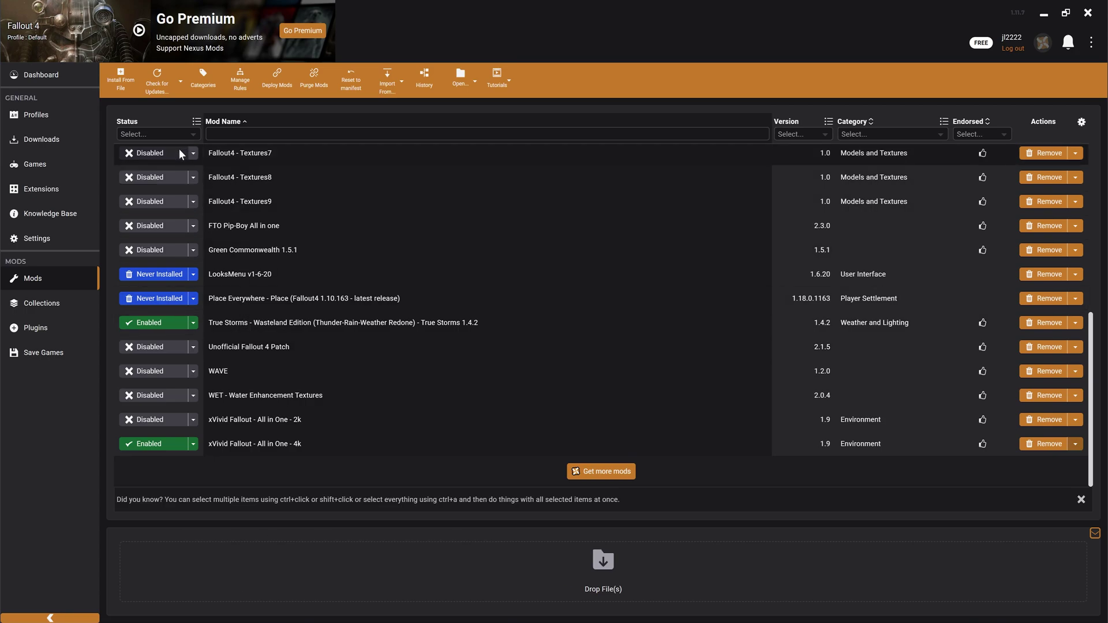
Step: Launch Fallout 4 from Vortex with the default profile, continue past the start screen and open the saved games to load
{"action": "left_click", "coordinate": [138, 31]}
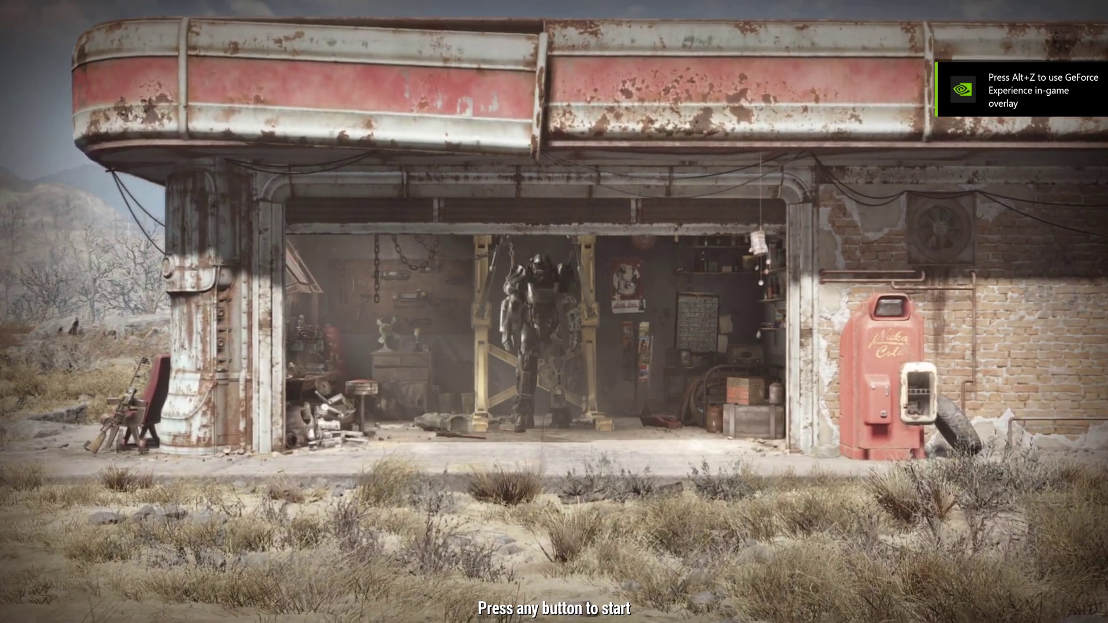
{"action": "left_click", "coordinate": [643, 309]}
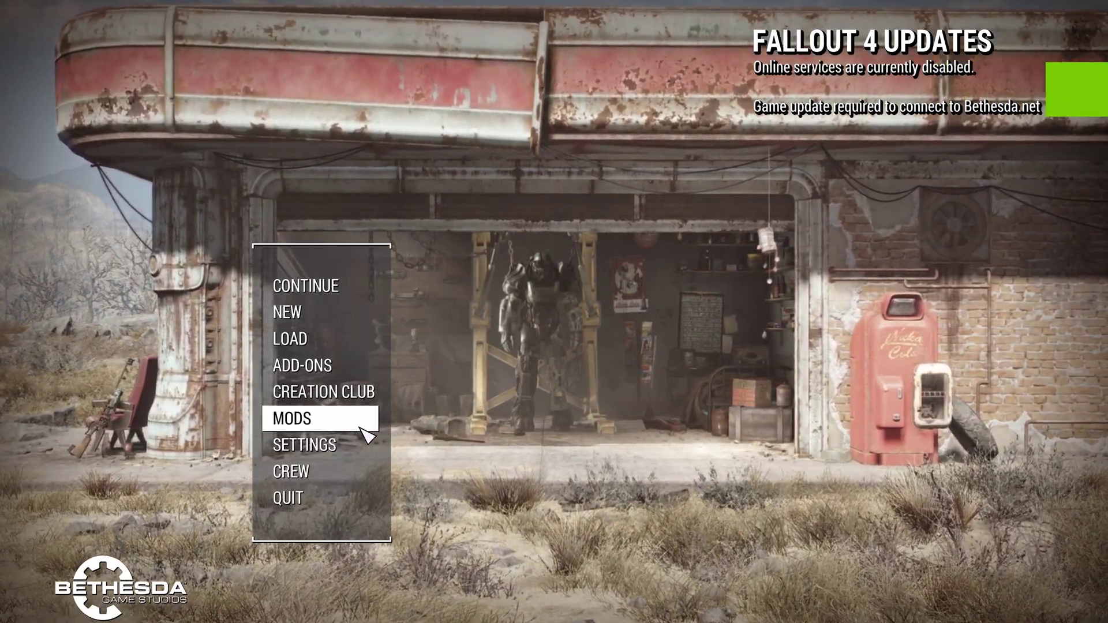
{"action": "left_click", "coordinate": [352, 443]}
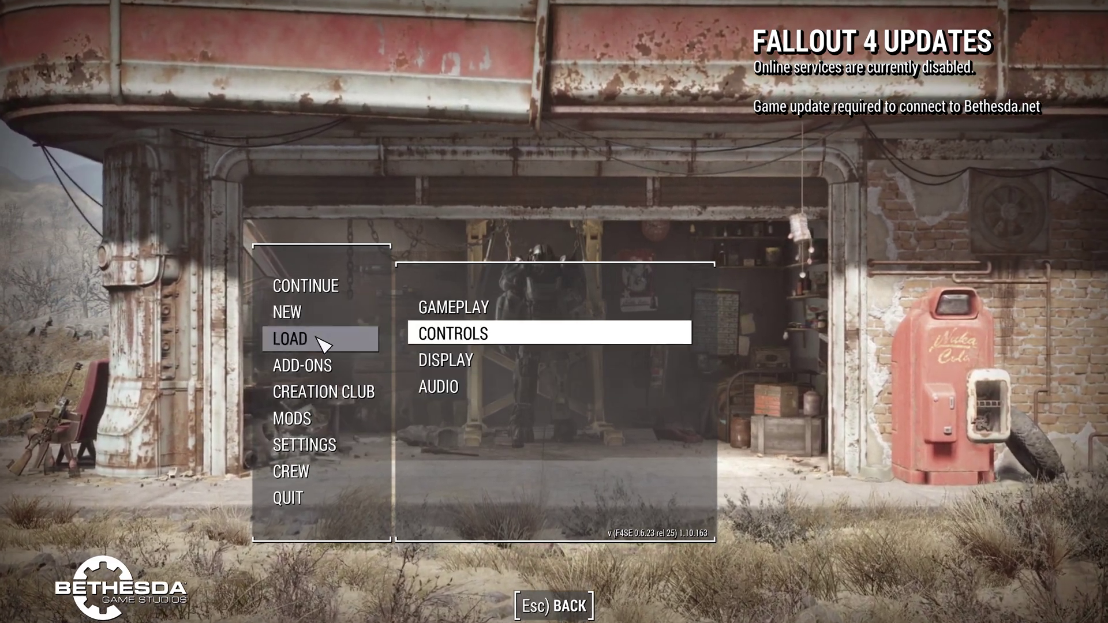
{"action": "left_click", "coordinate": [321, 341]}
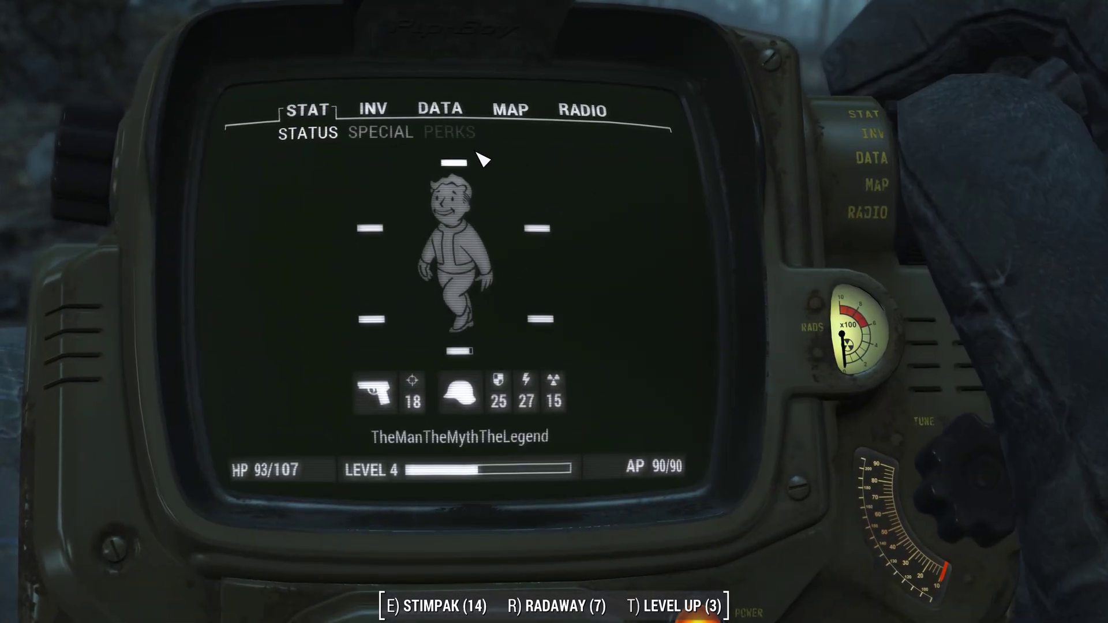
Step: Run True Storms Weather Control from the Pip-Boy's miscellaneous items, choose the Commonwealth weathers, and leave the Pip-Boy
{"action": "left_click", "coordinate": [378, 112]}
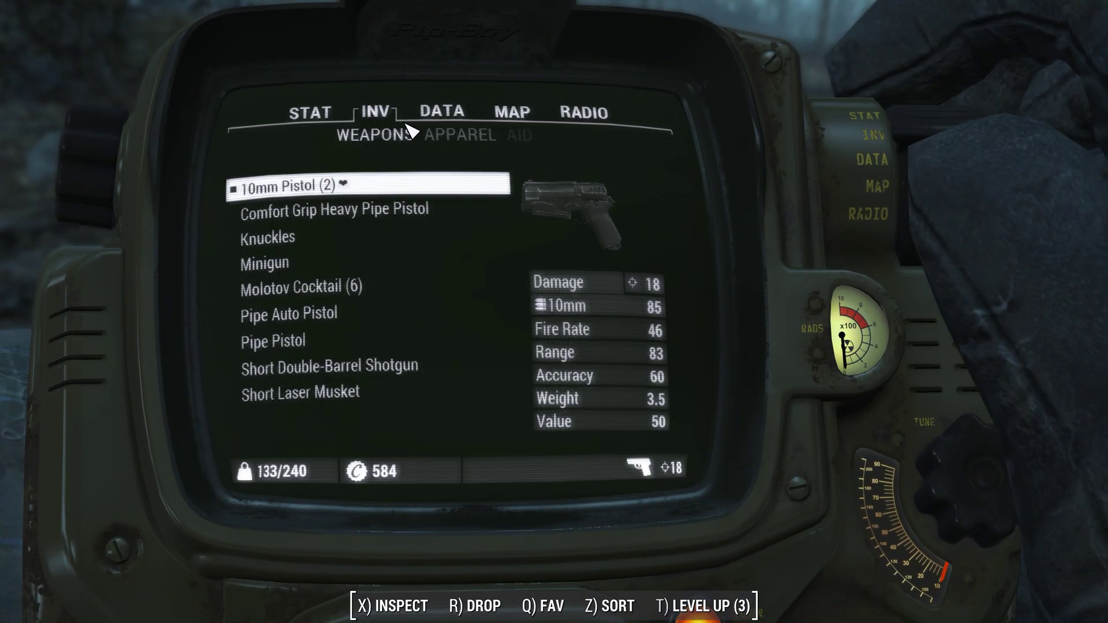
{"action": "left_click", "coordinate": [474, 138]}
{"action": "key", "text": "d"}
{"action": "key", "text": "d"}
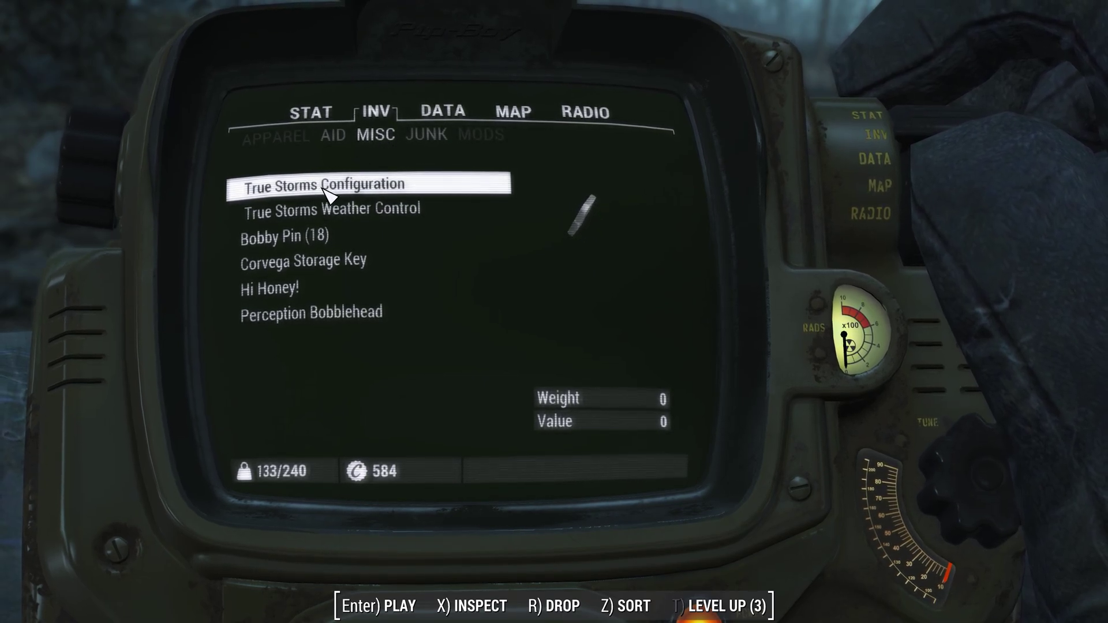
{"action": "left_click", "coordinate": [335, 210]}
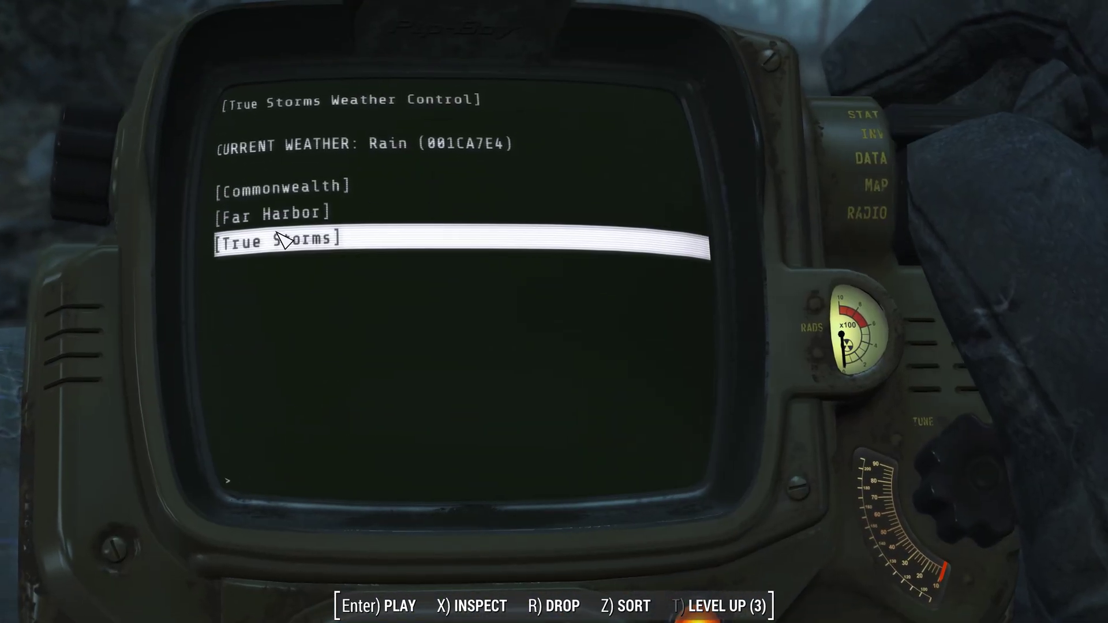
{"action": "left_click", "coordinate": [283, 191]}
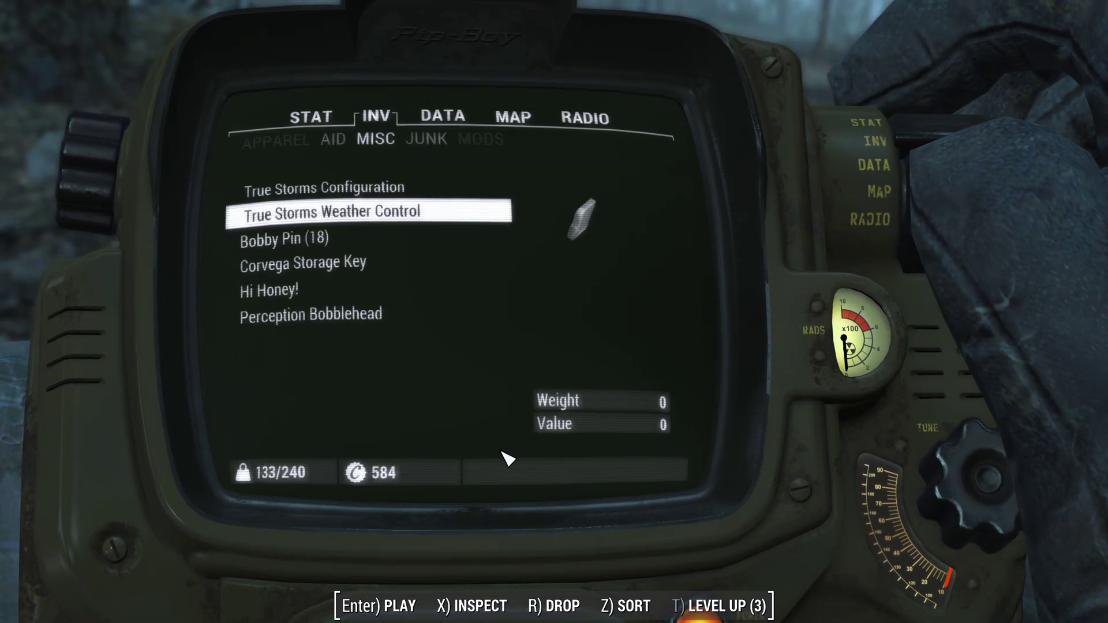
{"action": "key", "text": "Tab"}
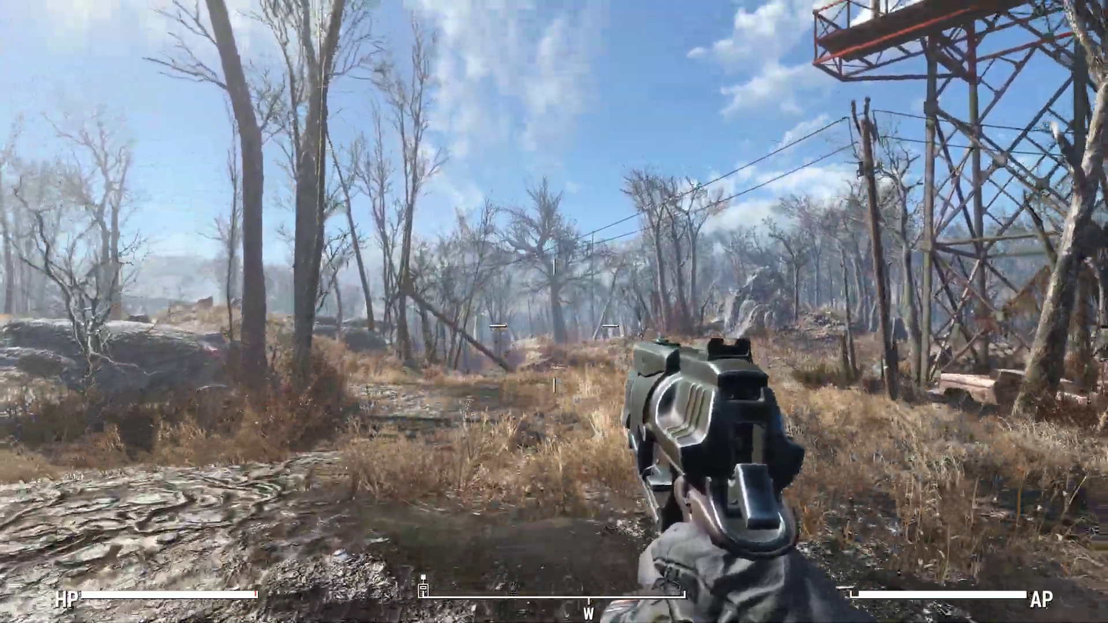
Step: Walk along the road and up the grassy hill to examine the modded landscape textures and weather in the game
{"action": "key", "text": "w"}
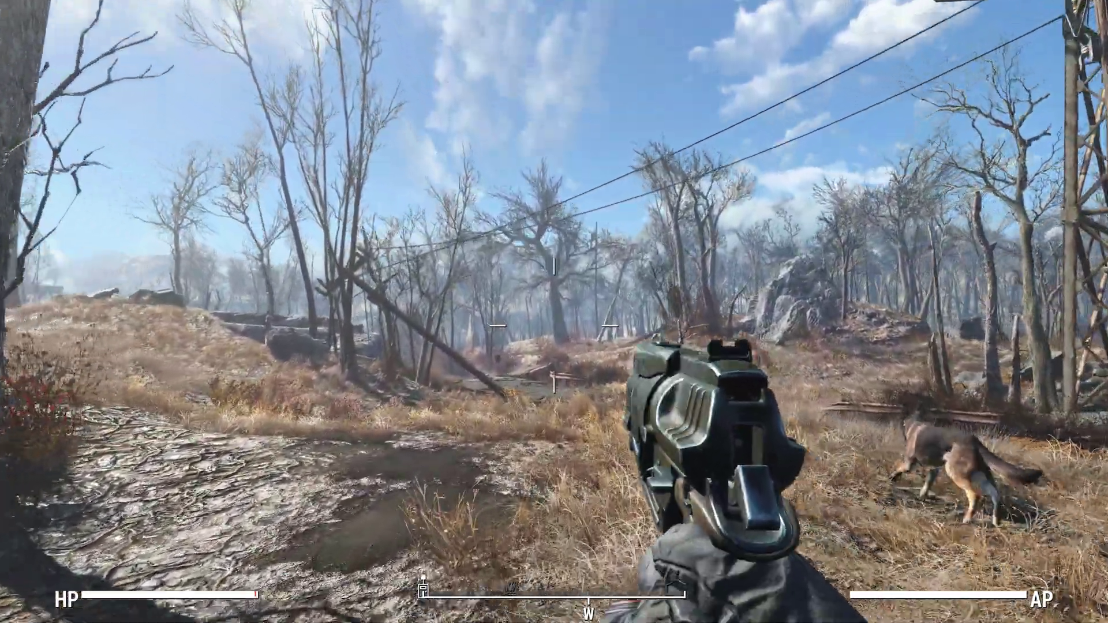
{"action": "key", "text": "w"}
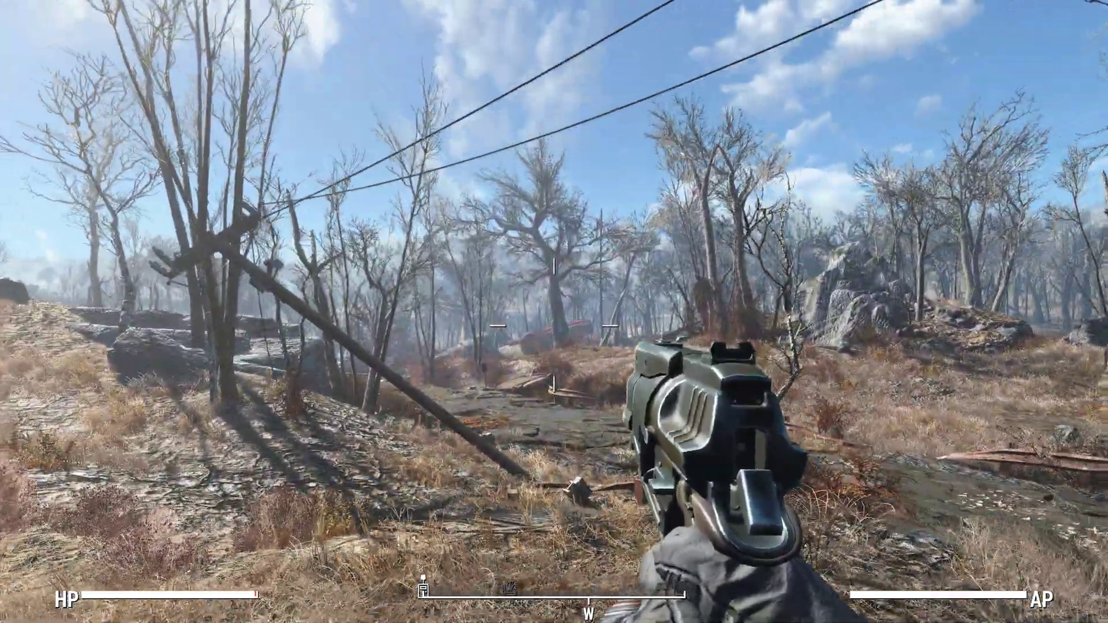
{"action": "key", "text": "w"}
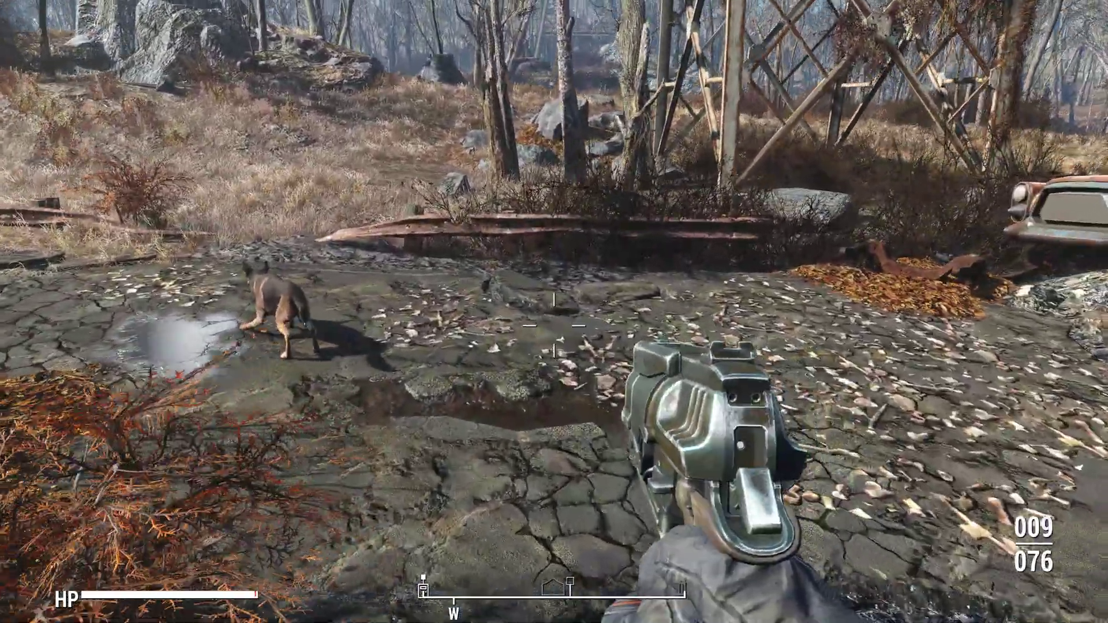
{"action": "key", "text": "w"}
{"action": "key", "text": "w"}
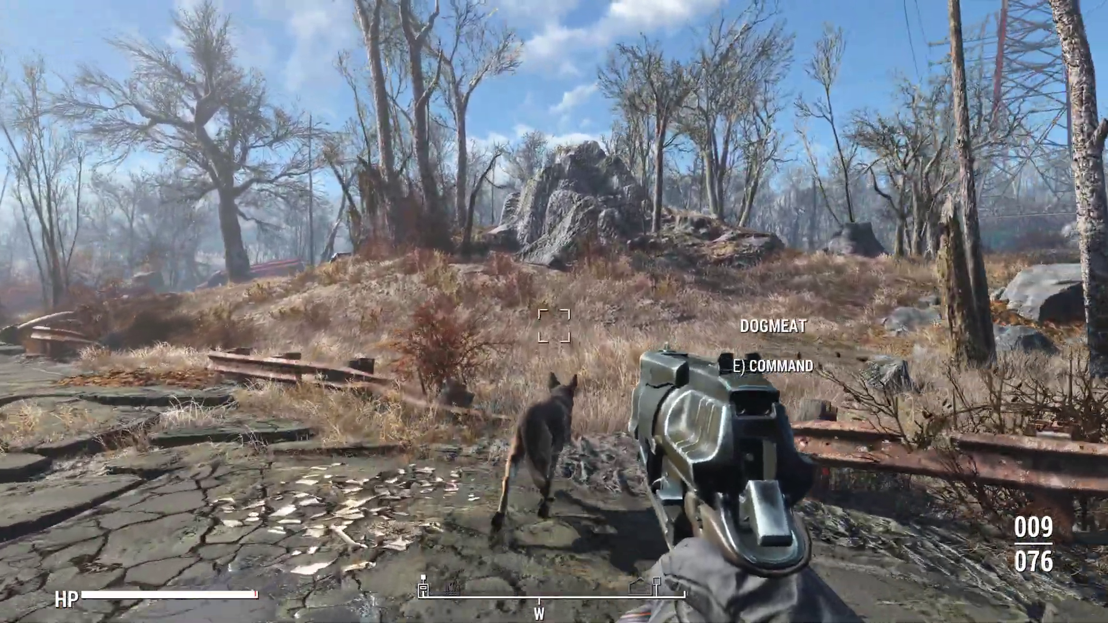
{"action": "key", "text": "w"}
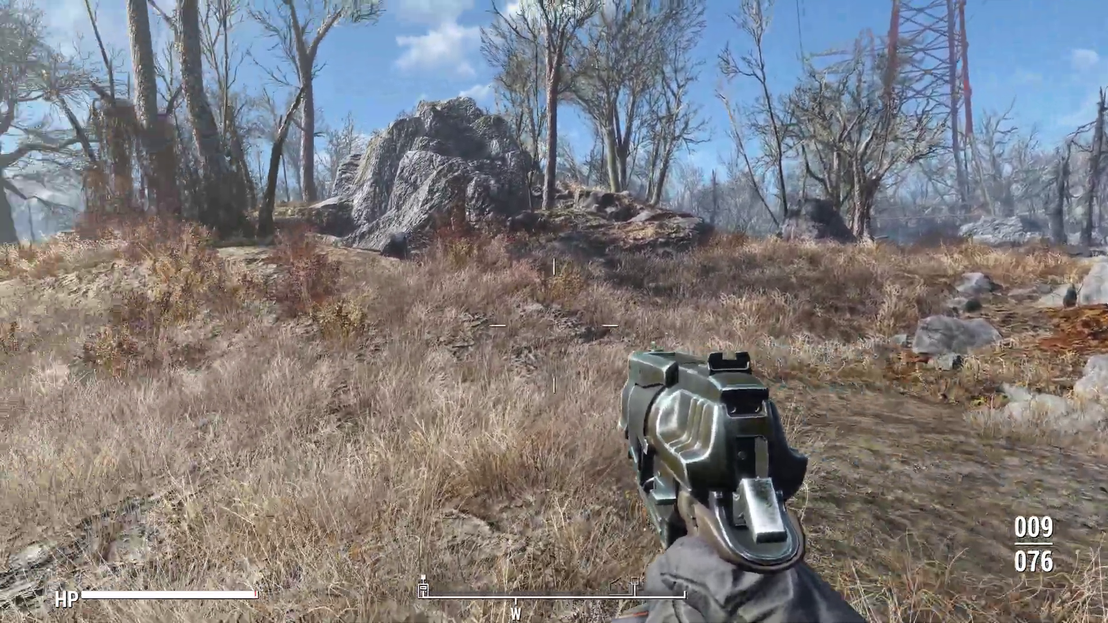
{"action": "key", "text": "w"}
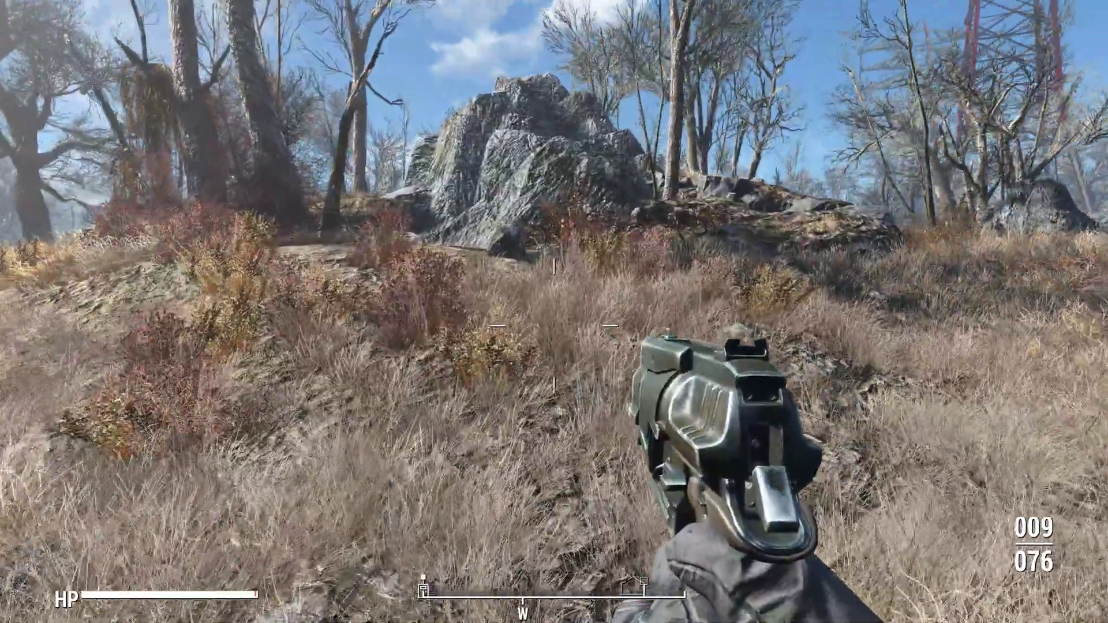
{"action": "key", "text": "w"}
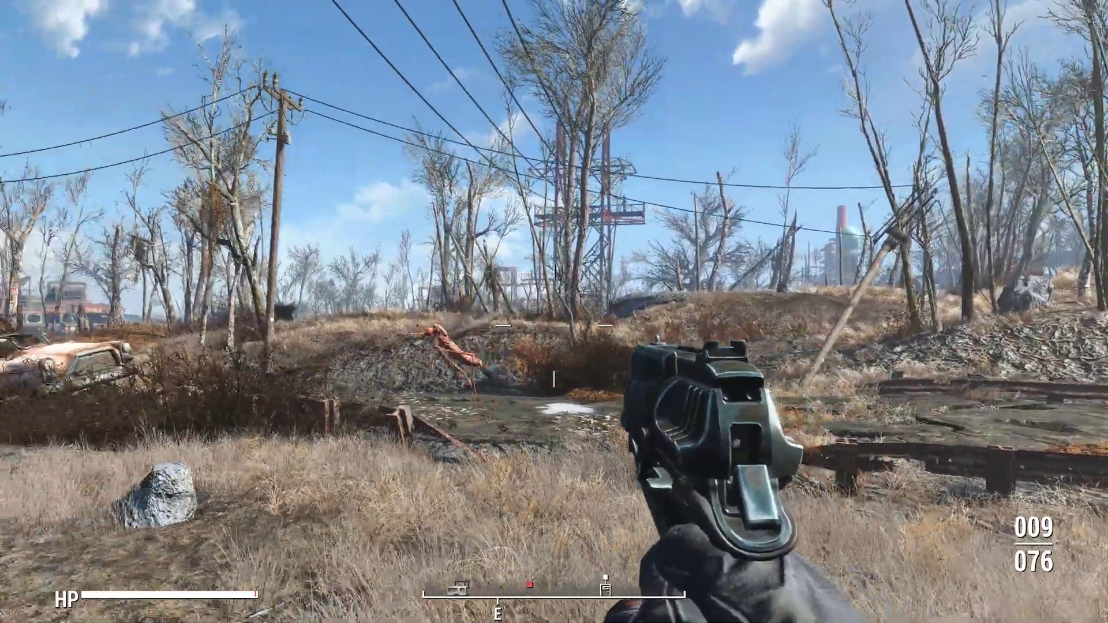
Step: Aim the pistol at the creature across the road and fire three shots at it
{"action": "right_click", "coordinate": [553, 311]}
{"action": "left_click", "coordinate": [554, 311]}
{"action": "left_click", "coordinate": [554, 312]}
{"action": "left_click", "coordinate": [554, 311]}
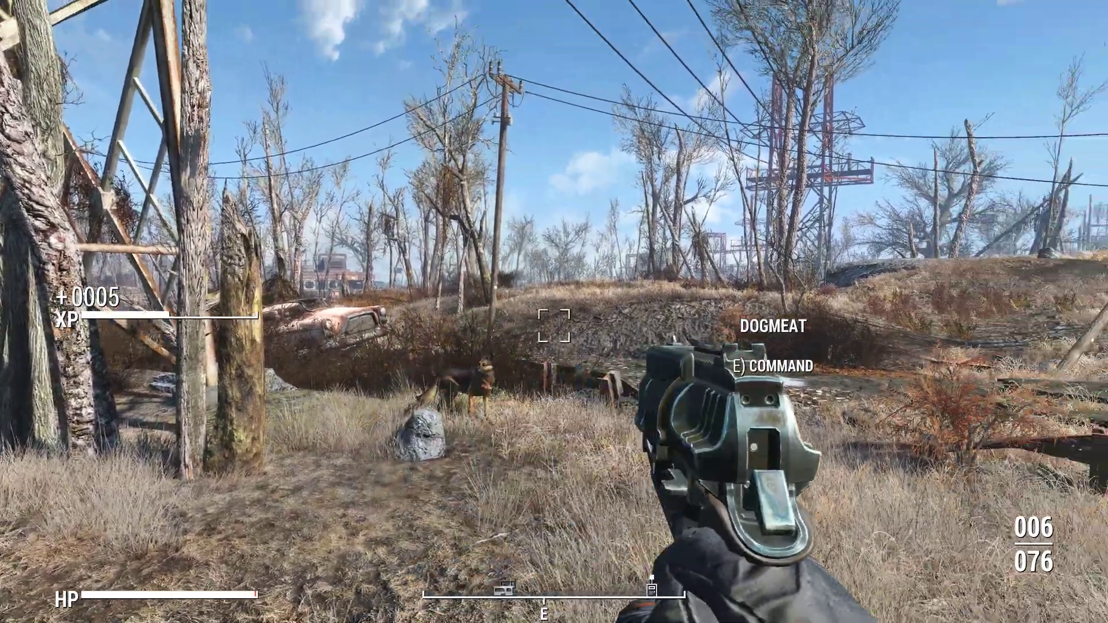